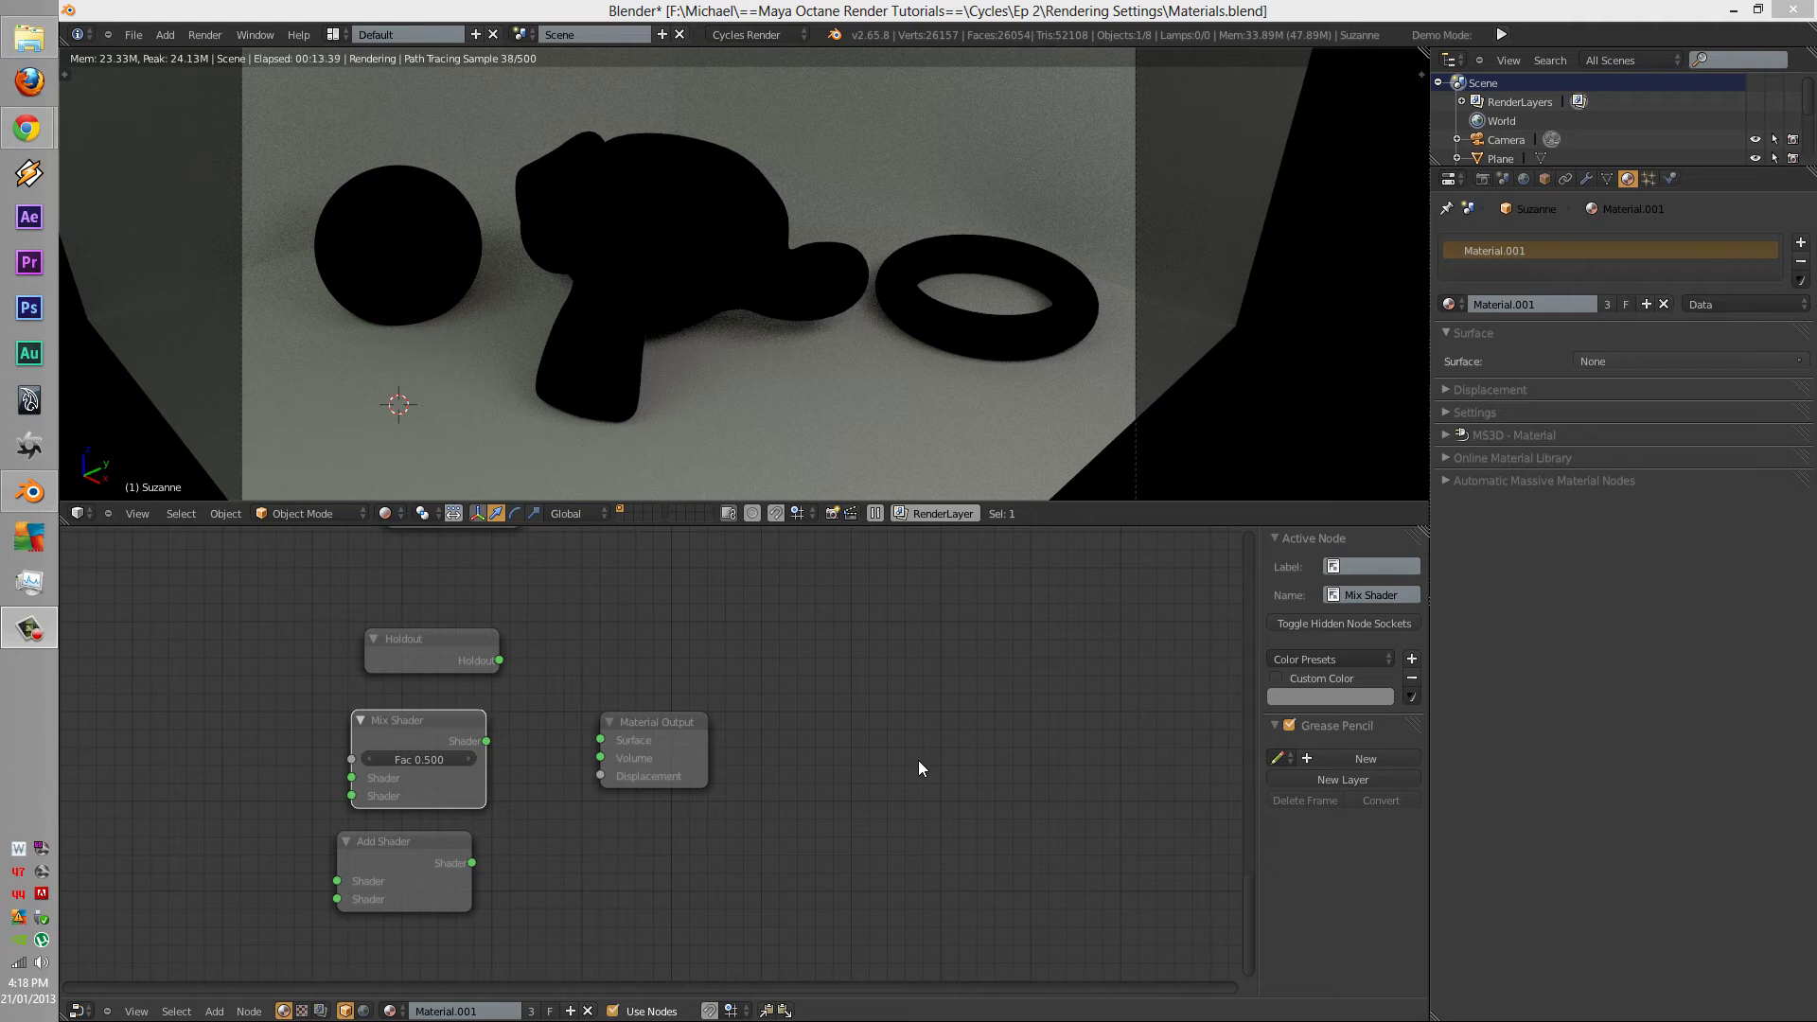
- Reposition the Holdout and Mix Shader nodes slightly and connect the Holdout output to the Material Output's Surface input
{"action": "mouse_move", "coordinate": [918, 768]}
{"action": "middle_mouse_down"}
{"action": "mouse_move", "coordinate": [916, 610]}
{"action": "mouse_move", "coordinate": [912, 762]}
{"action": "mouse_move", "coordinate": [930, 769]}
{"action": "middle_mouse_up"}
{"action": "left_click_drag", "start_coordinate": [378, 638], "coordinate": [357, 629]}
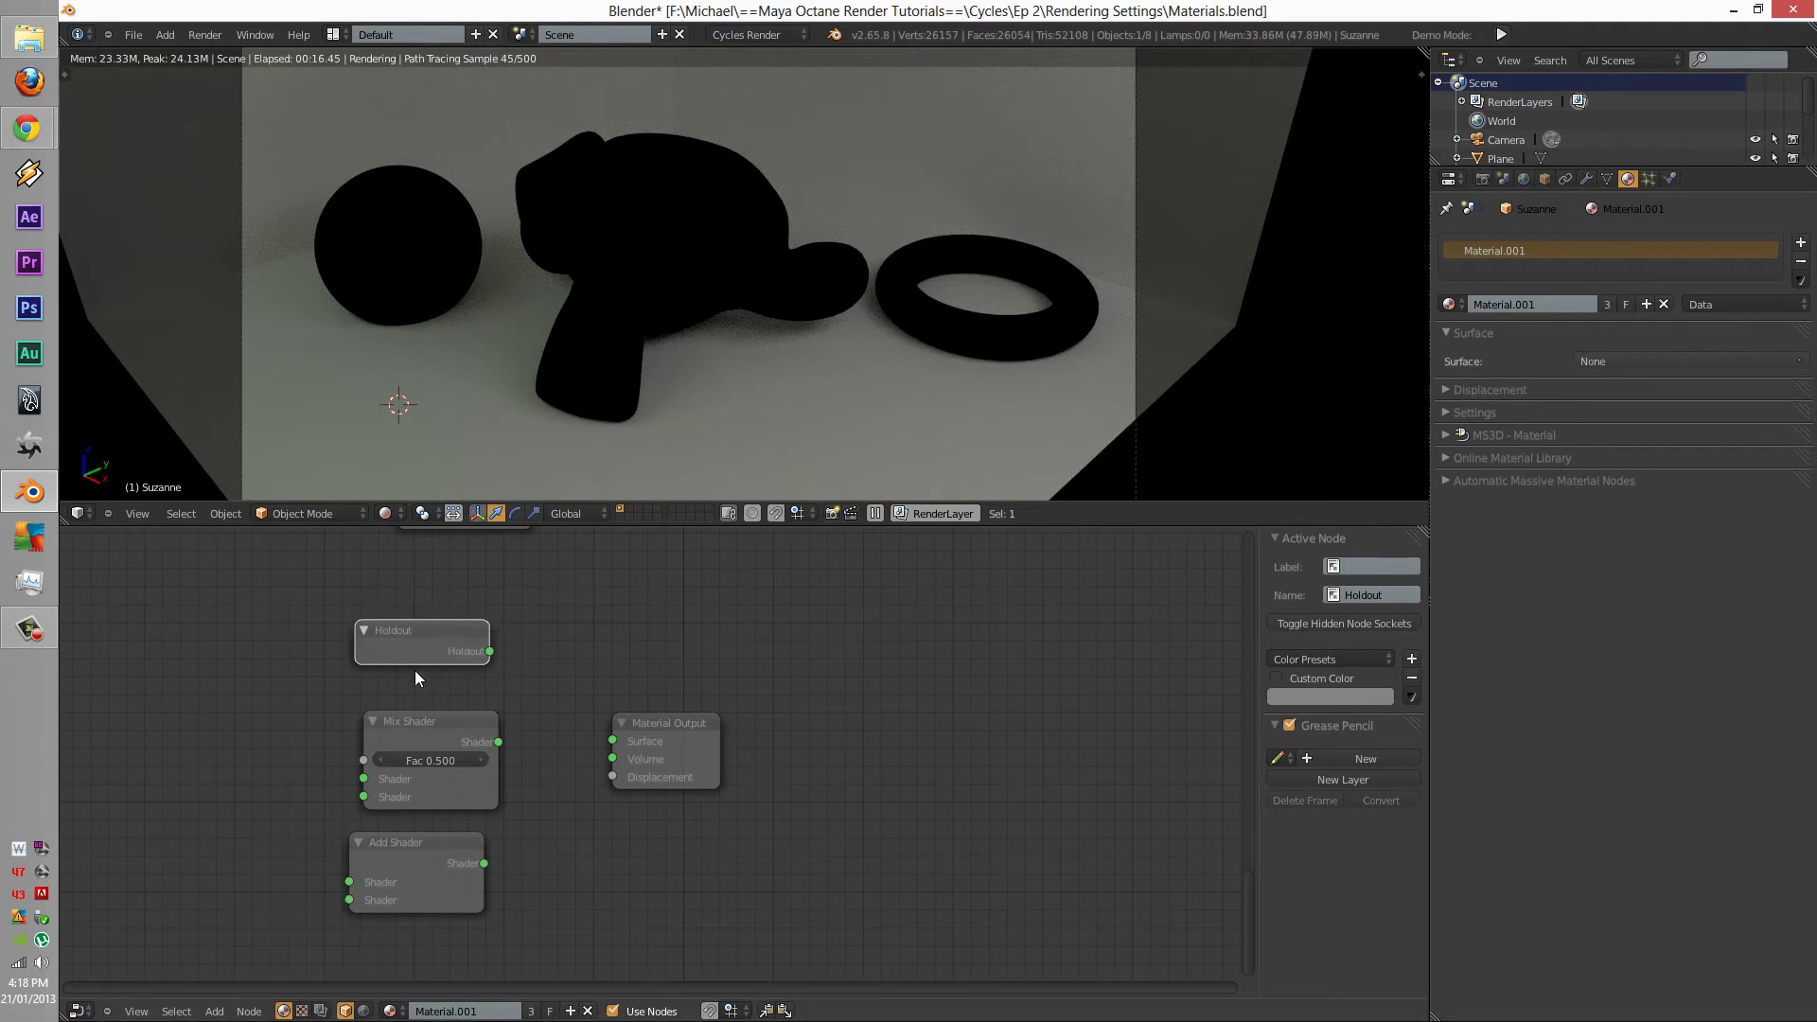
{"action": "left_click_drag", "start_coordinate": [445, 750], "coordinate": [440, 749]}
{"action": "left_click", "coordinate": [409, 640]}
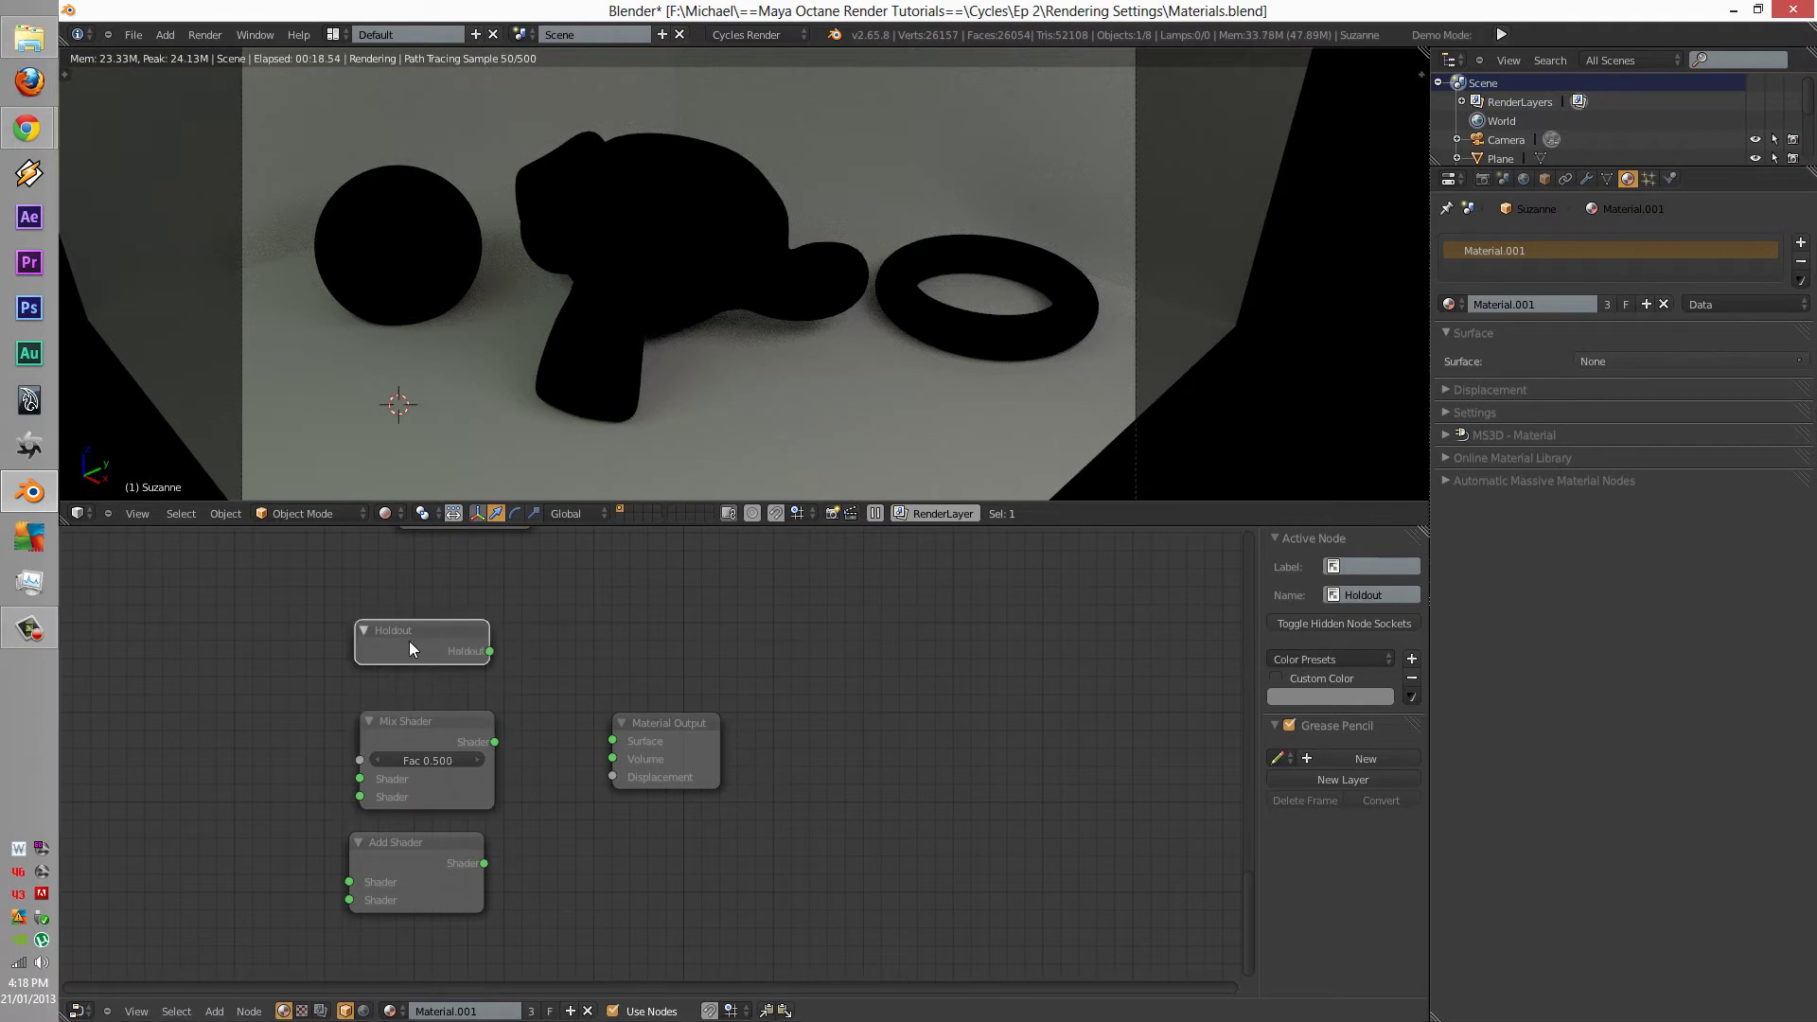
{"action": "left_click_drag", "start_coordinate": [489, 651], "coordinate": [610, 742]}
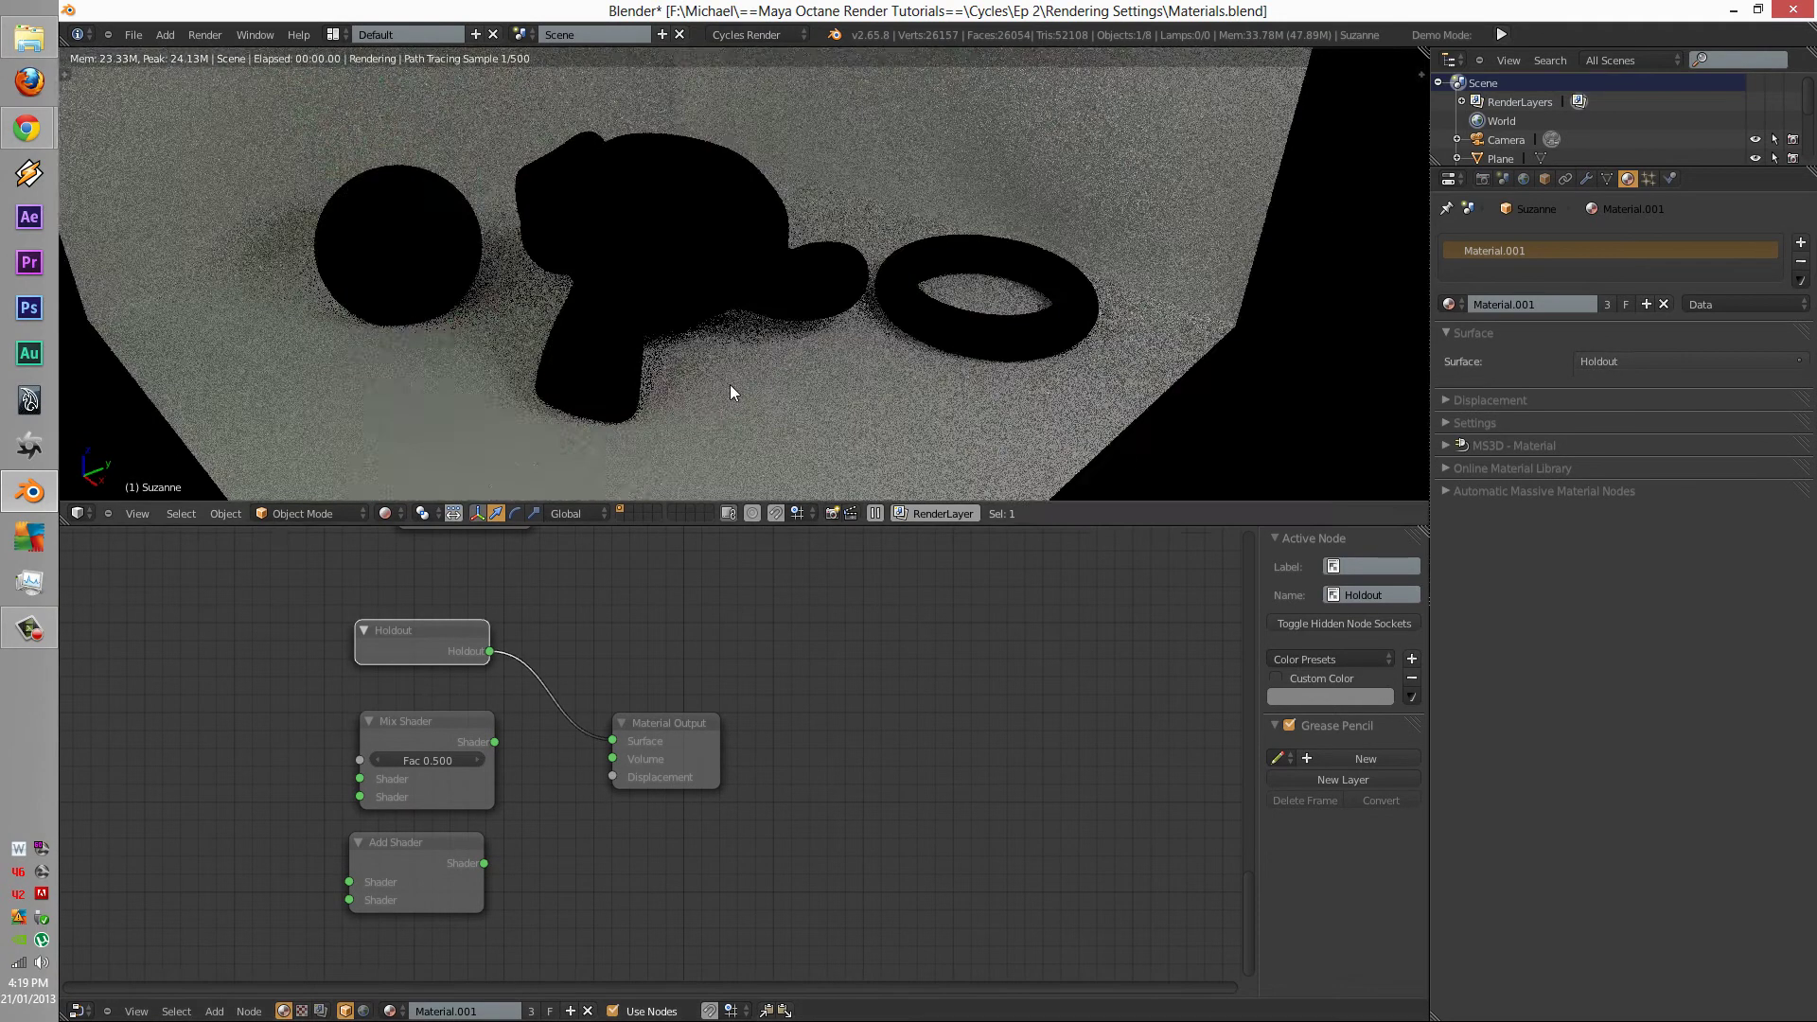
{"action": "scroll", "coordinate": [789, 319], "scroll_direction": "up", "scroll_amount": 3}
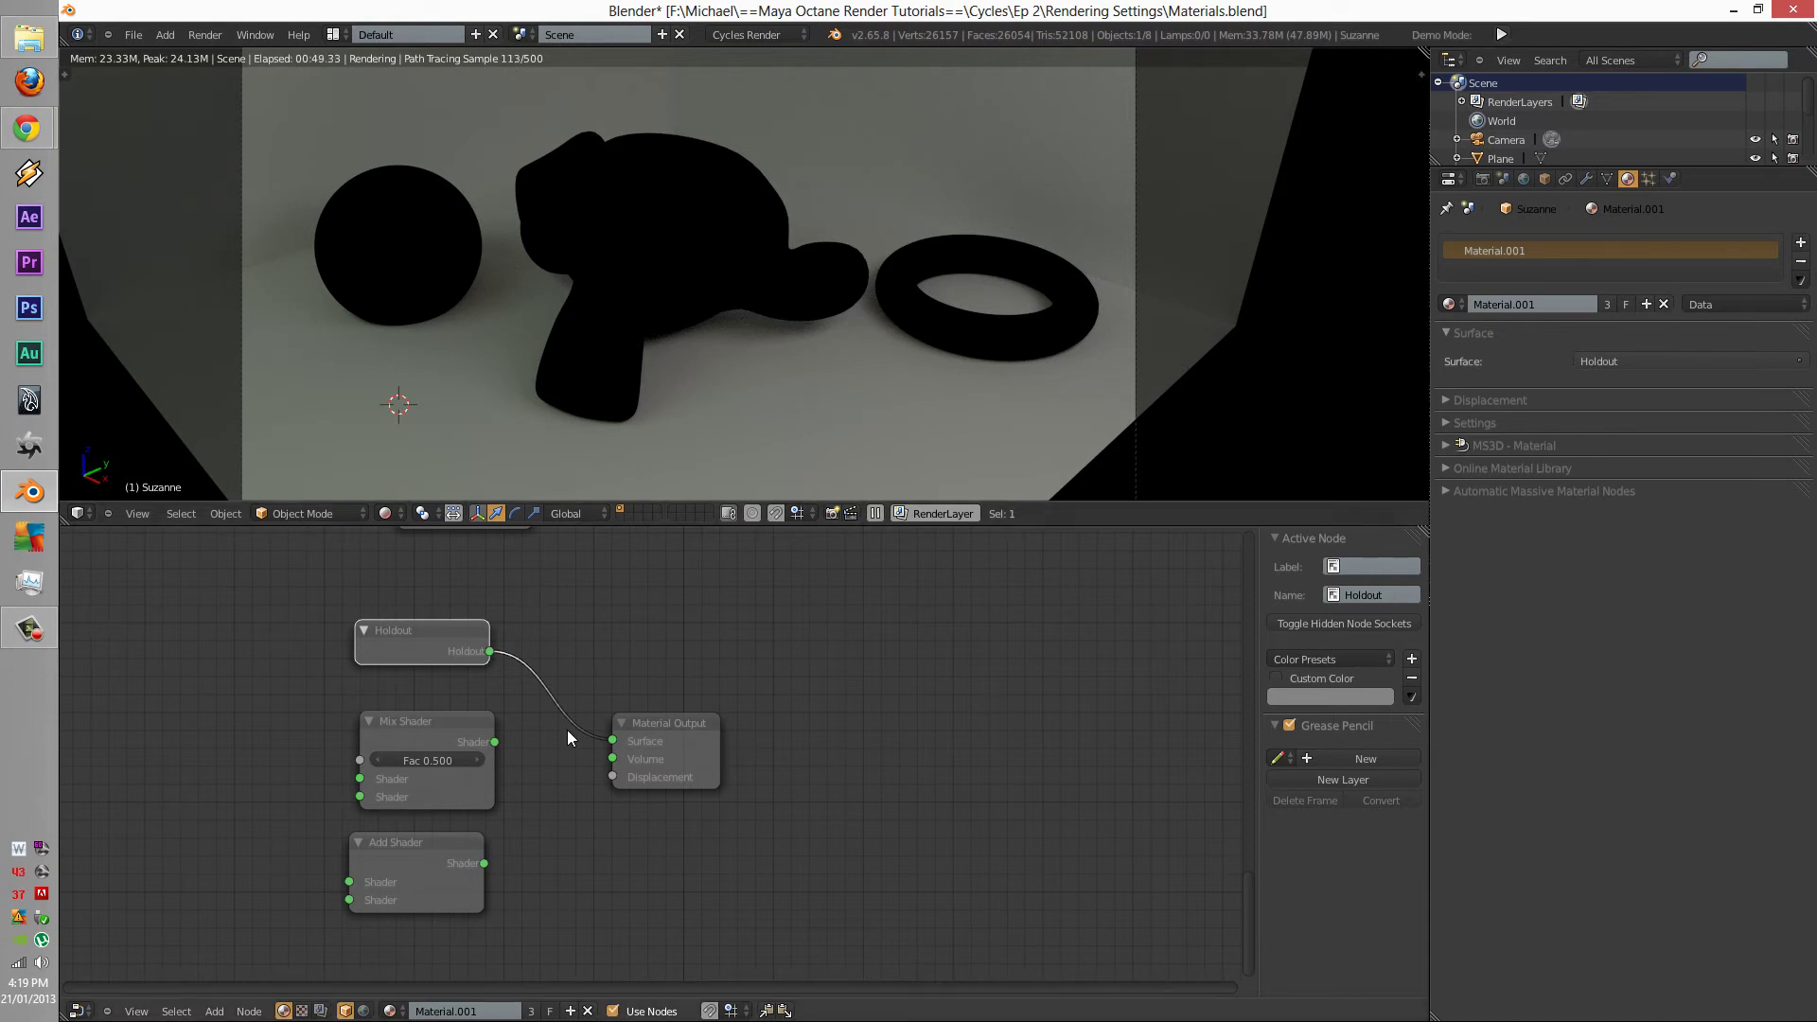
- Disconnect the Holdout from the Material Output and space the Holdout, Add Shader and Material Output nodes further apart
{"action": "left_click_drag", "start_coordinate": [612, 739], "coordinate": [518, 749]}
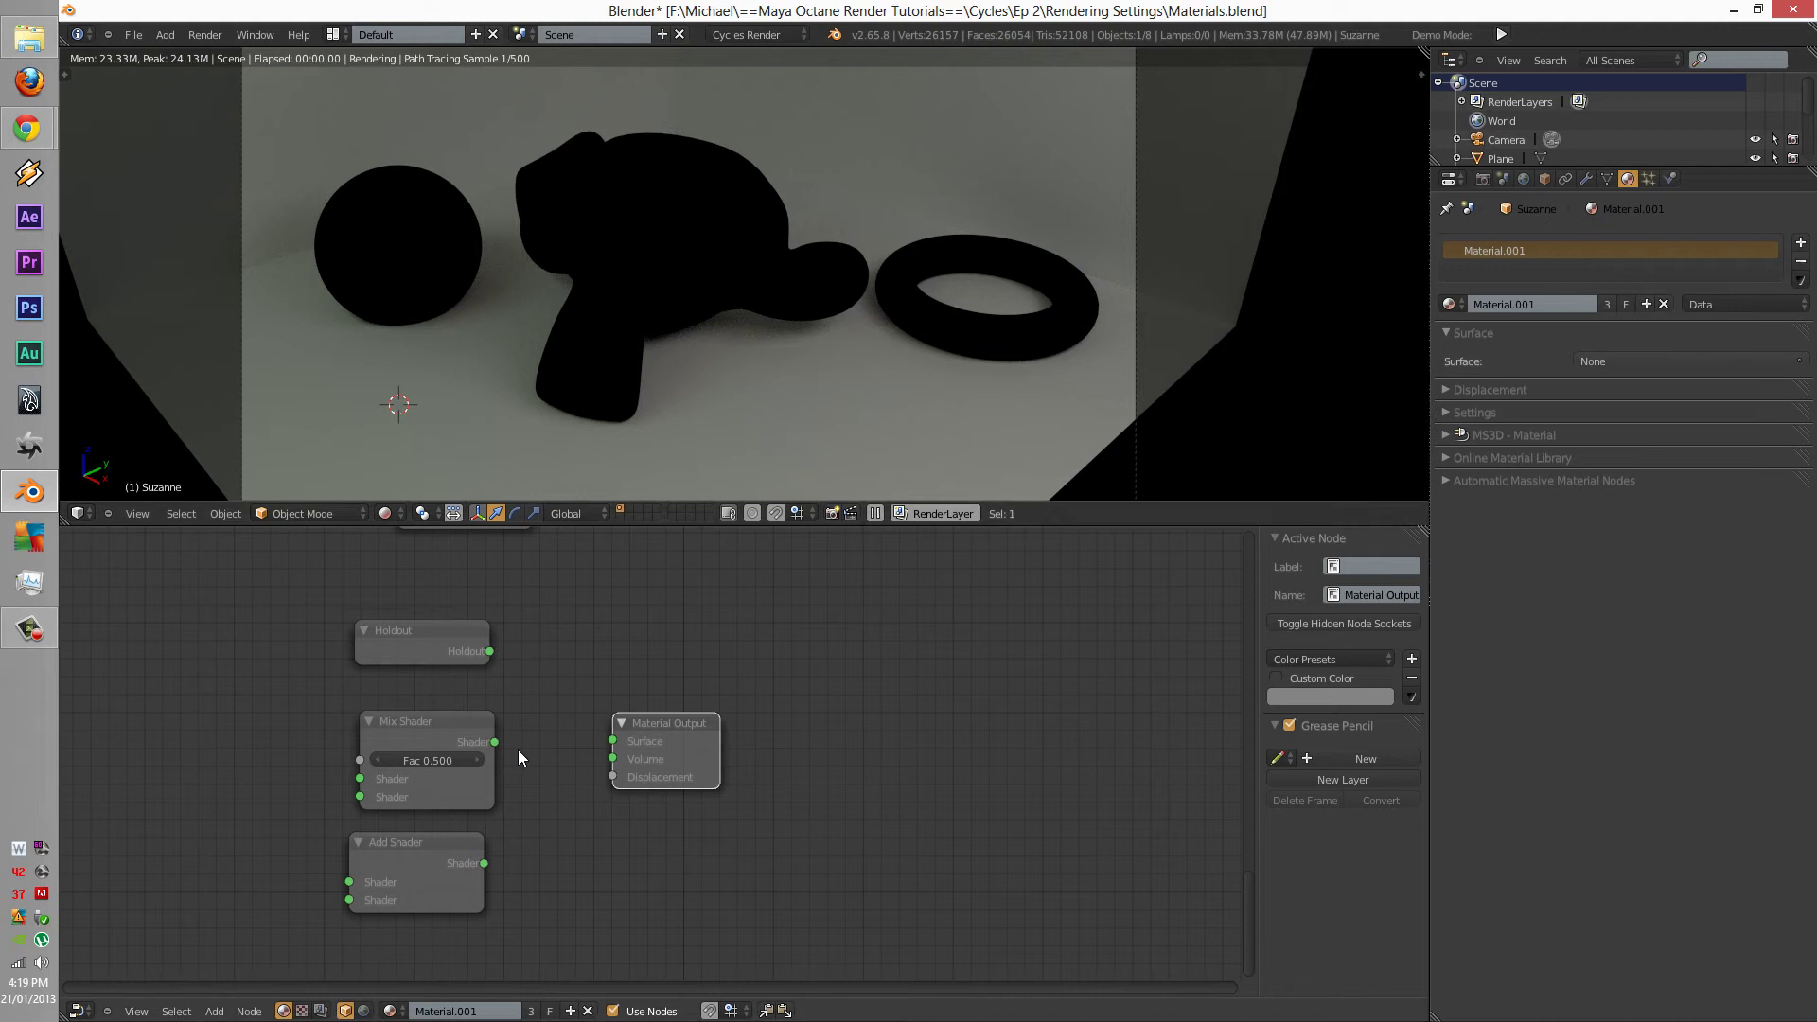
{"action": "left_click_drag", "start_coordinate": [700, 729], "coordinate": [748, 715]}
{"action": "left_click_drag", "start_coordinate": [429, 643], "coordinate": [437, 616]}
{"action": "left_click_drag", "start_coordinate": [426, 759], "coordinate": [423, 724]}
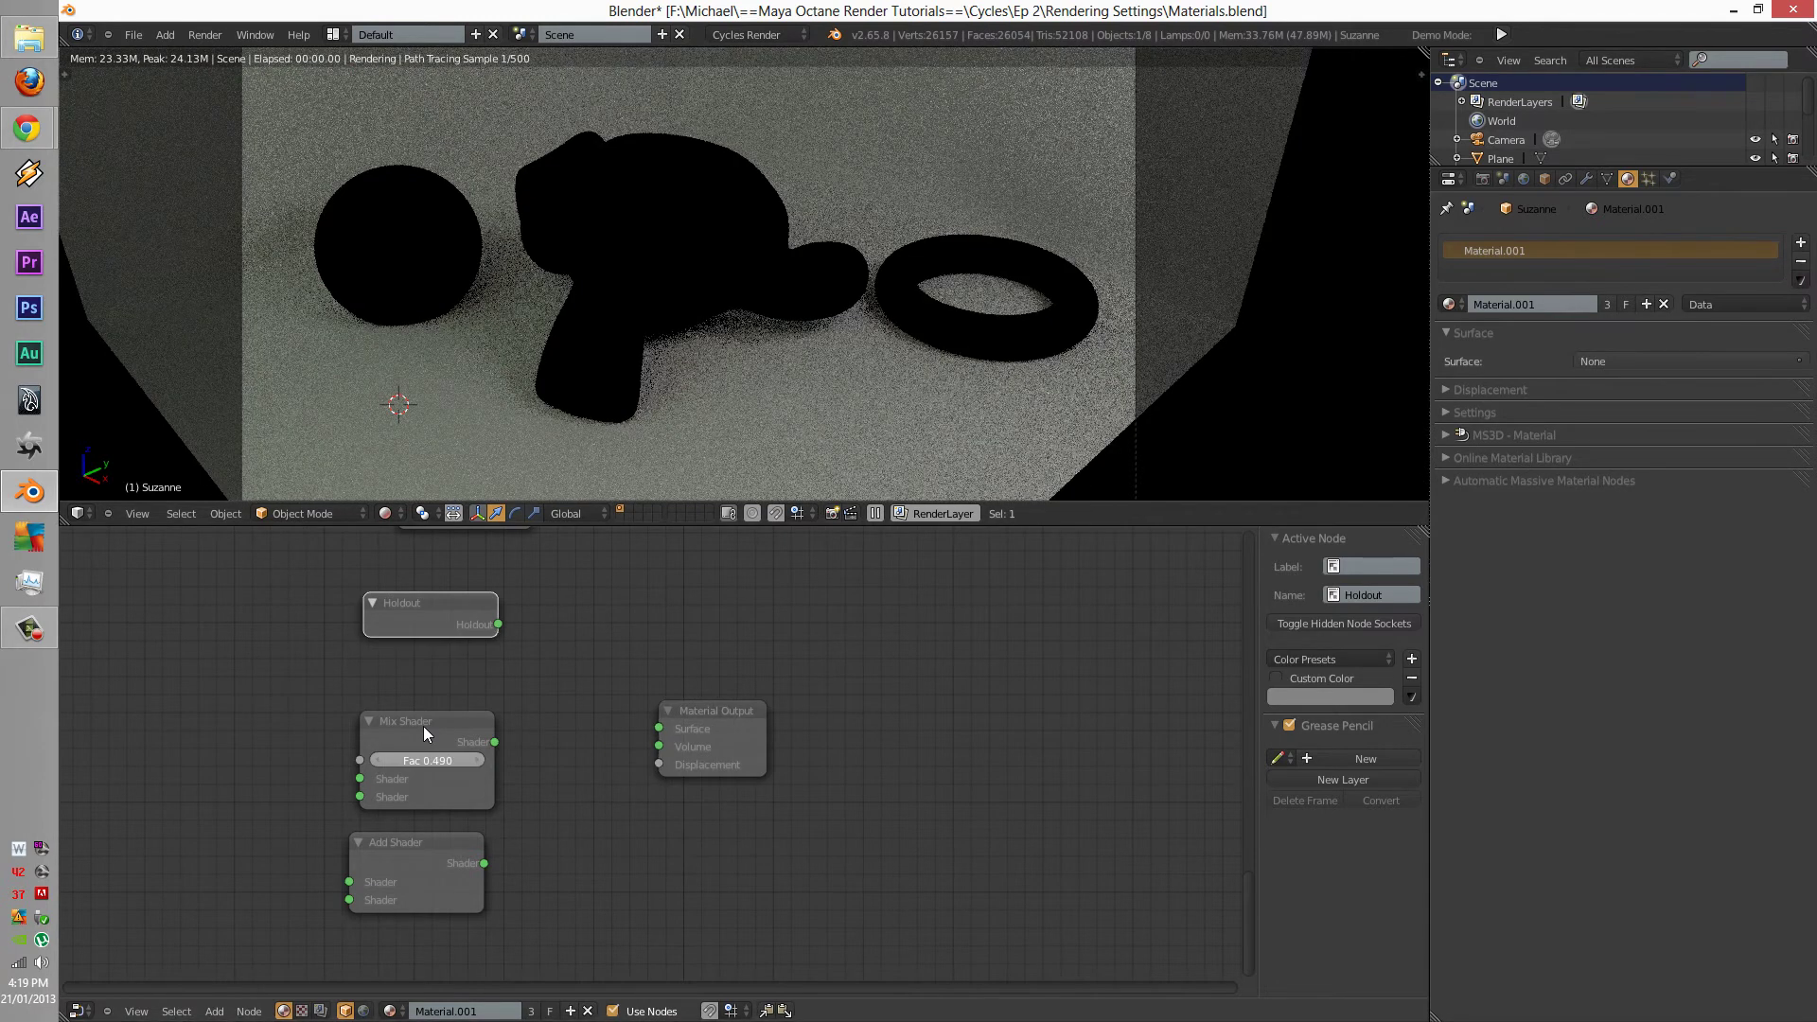
{"action": "left_click", "coordinate": [417, 745]}
{"action": "left_click_drag", "start_coordinate": [416, 846], "coordinate": [417, 855]}
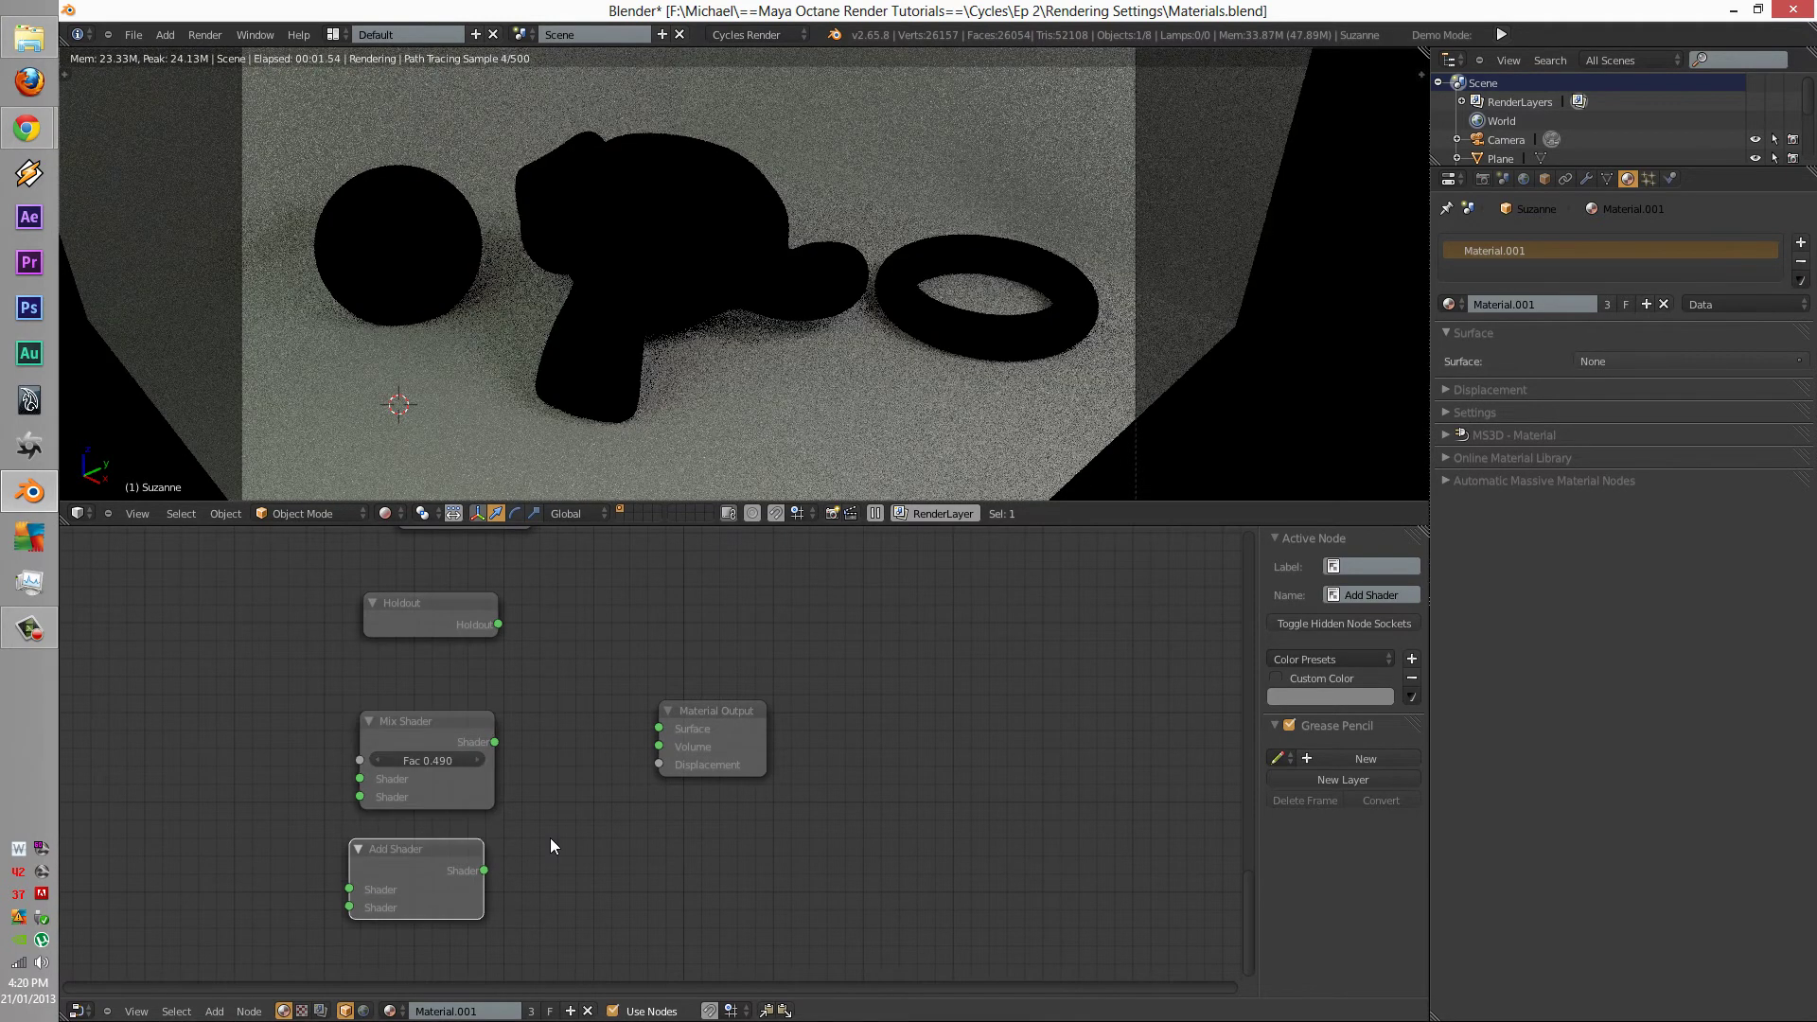
- Add a Glossy BSDF node on the input side of the Mix Shader
{"action": "middle_click_drag", "start_coordinate": [550, 840], "coordinate": [614, 818]}
{"action": "key", "text": "shift+a"}
{"action": "left_click", "coordinate": [245, 753]}
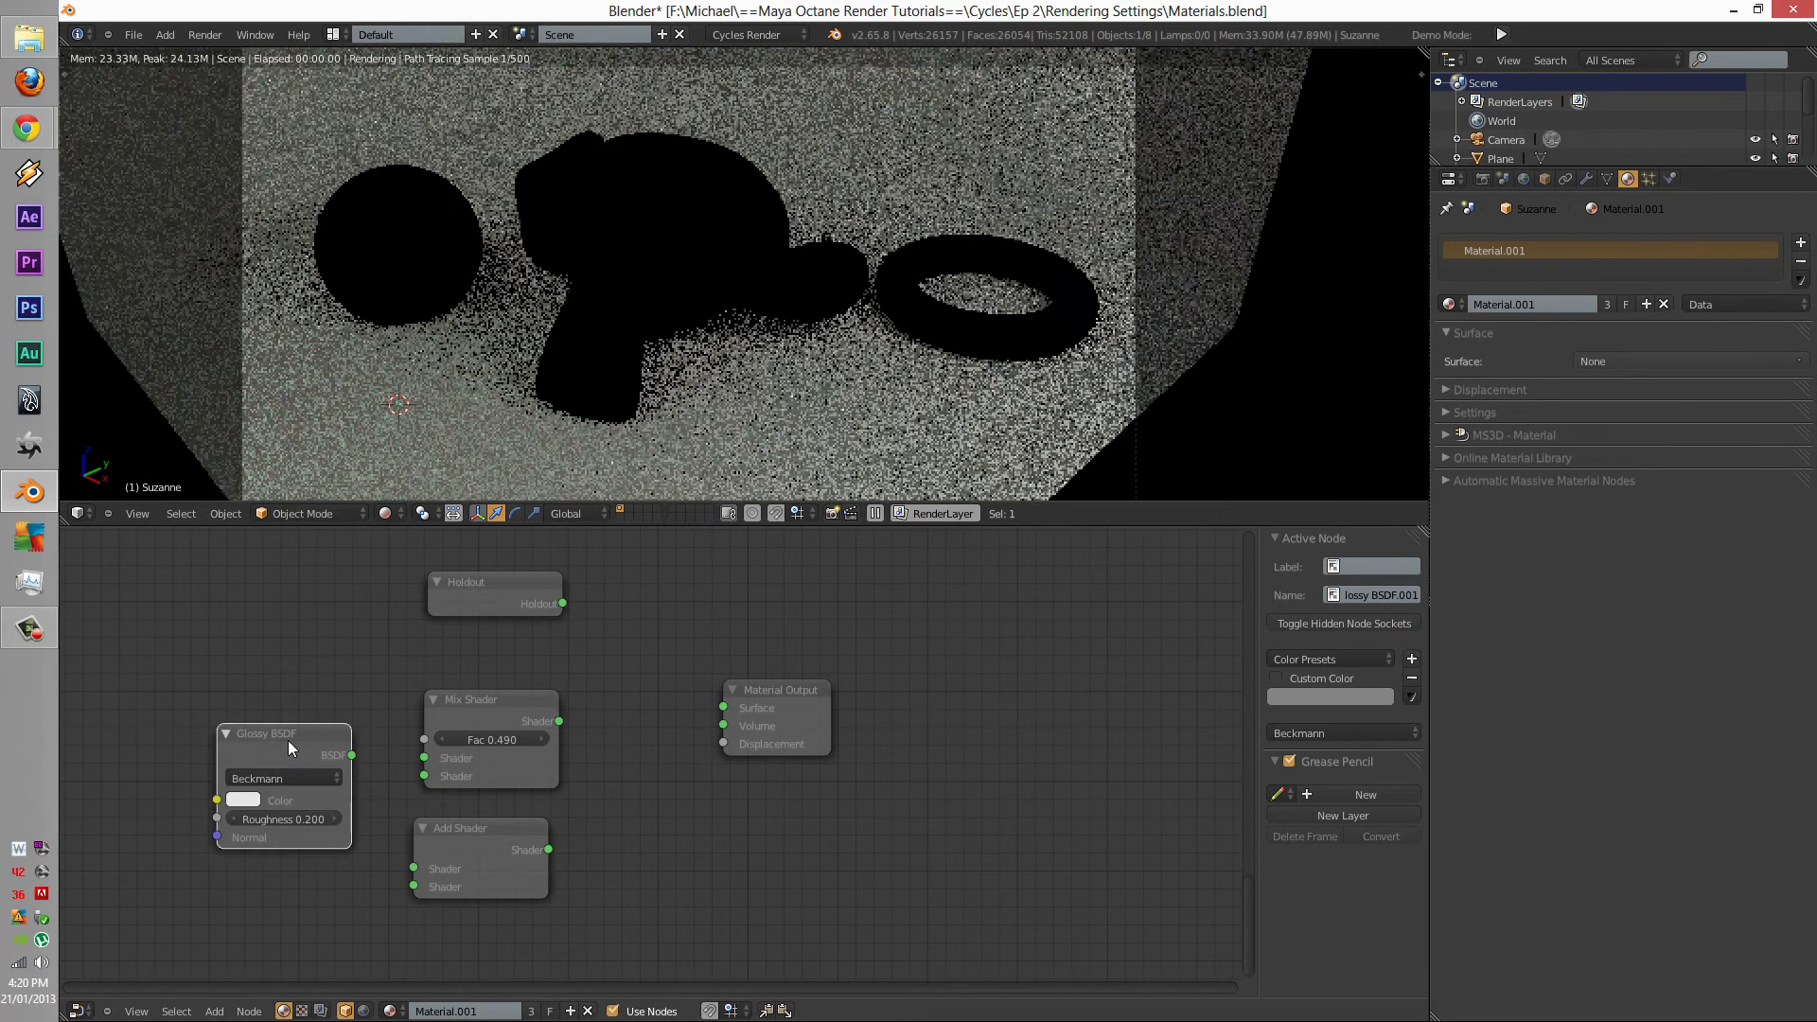
{"action": "key", "text": "shift+a"}
{"action": "mouse_move", "coordinate": [274, 757]}
{"action": "left_click", "coordinate": [382, 681]}
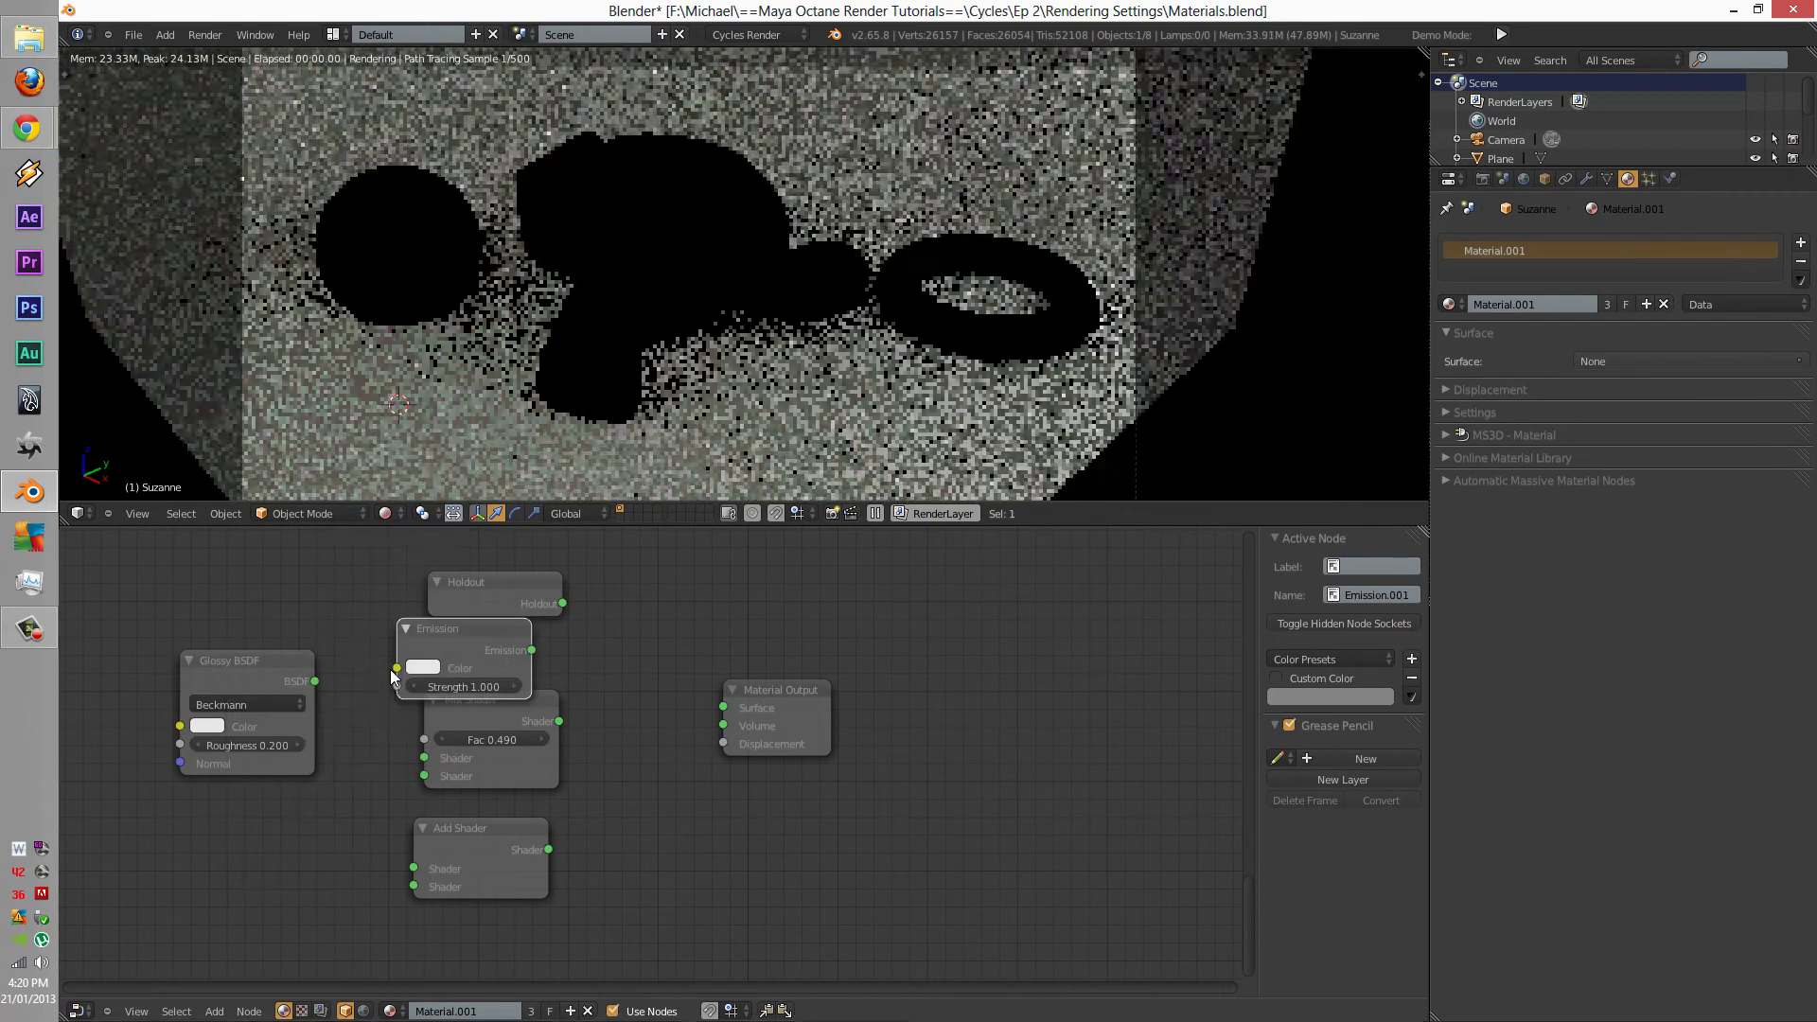
{"action": "key", "text": "x"}
- Add a Velvet BSDF node and place it directly below the Glossy BSDF
{"action": "key", "text": "shift+a"}
{"action": "mouse_move", "coordinate": [376, 684]}
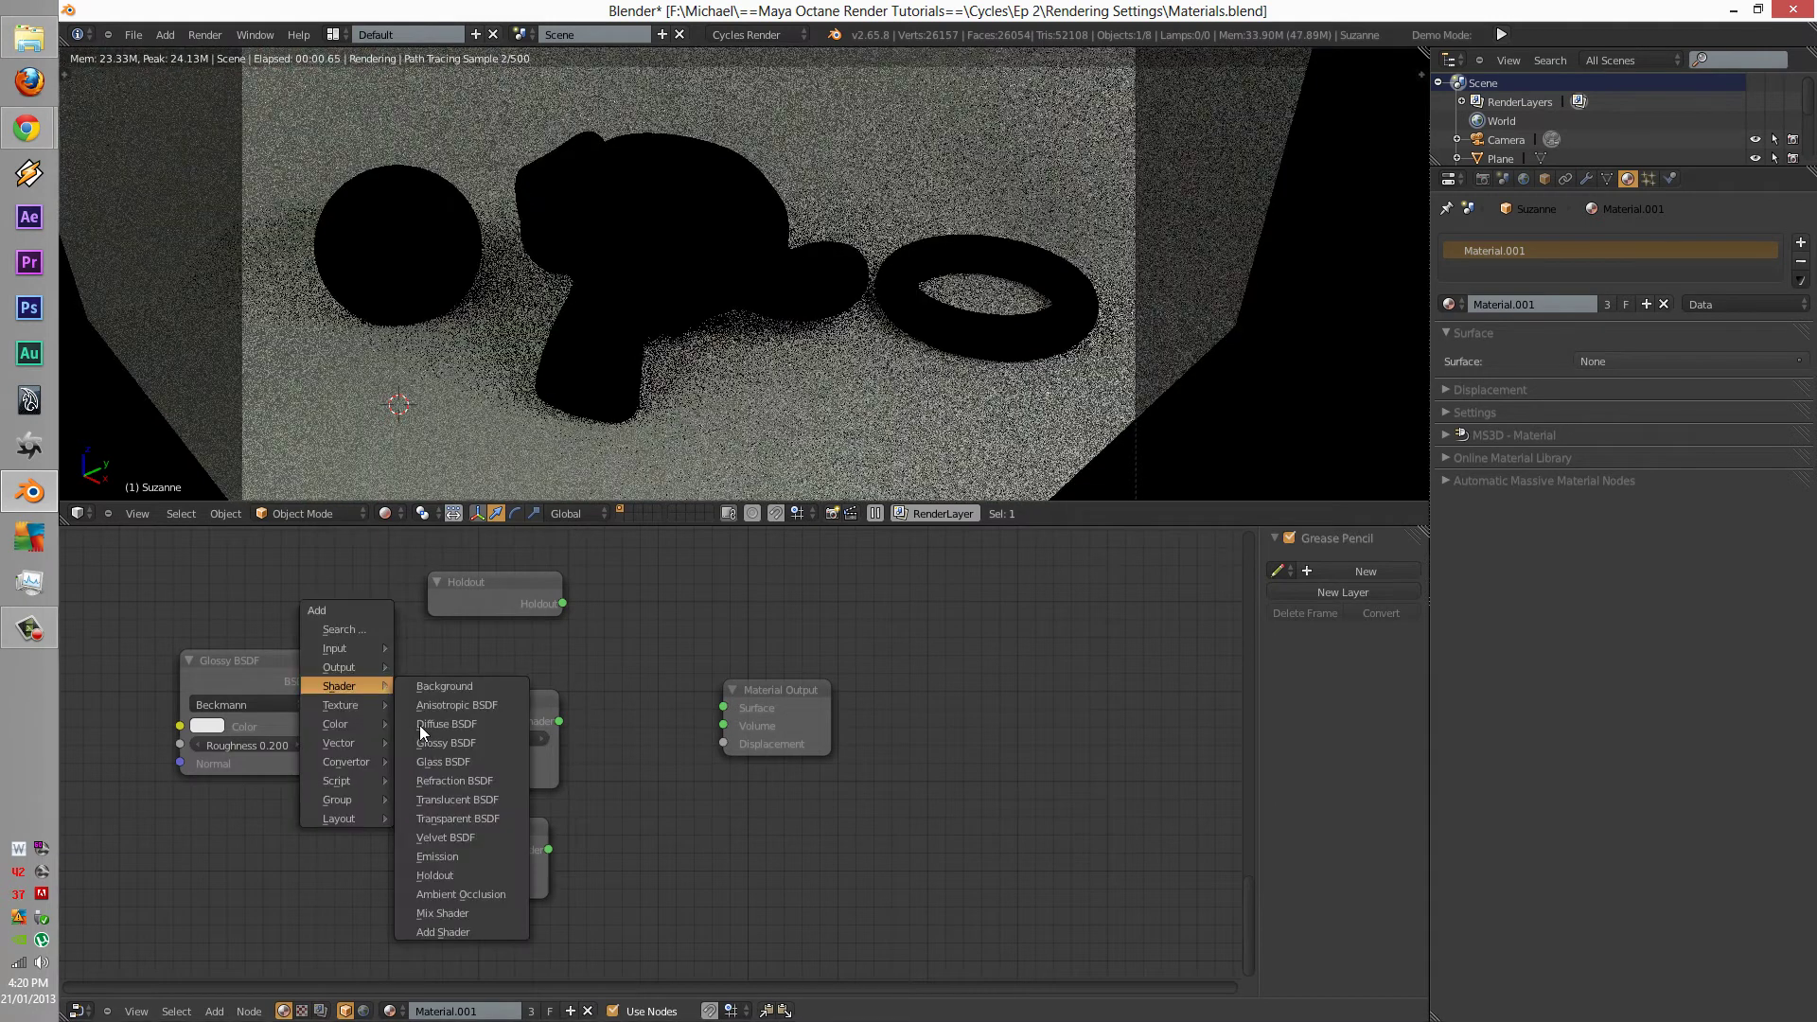
{"action": "left_click", "coordinate": [445, 837]}
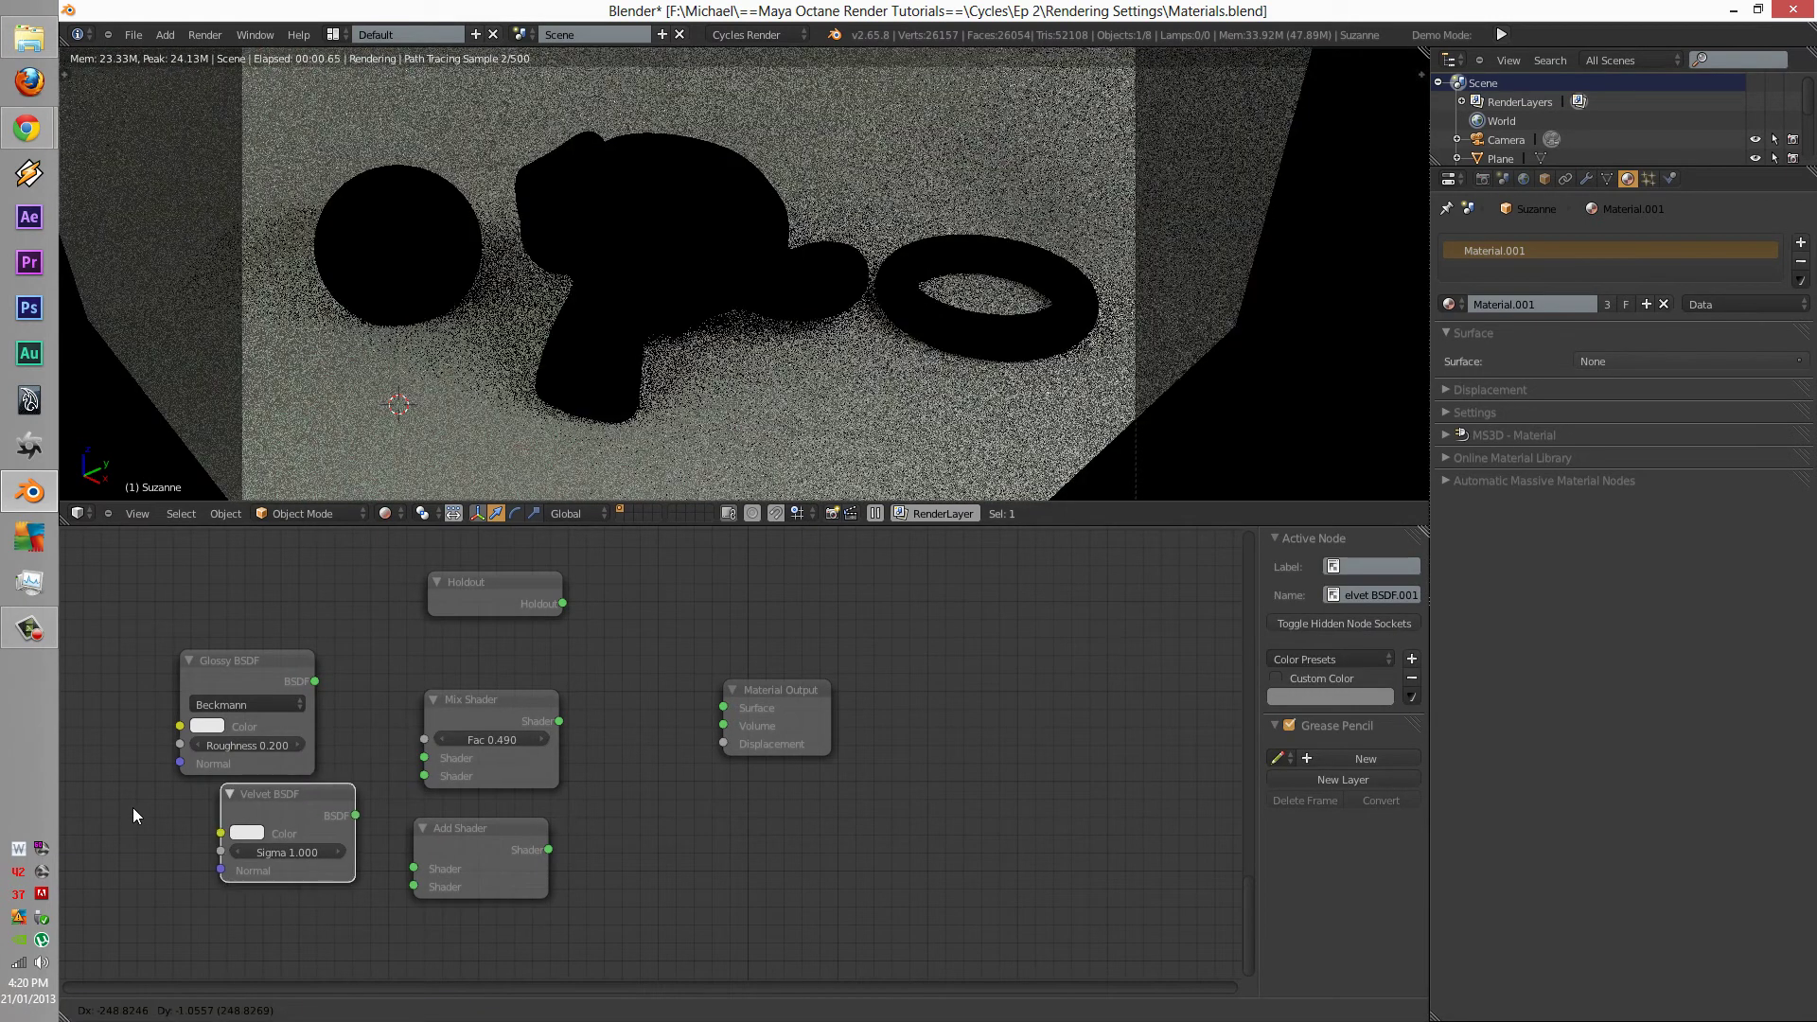
{"action": "left_click", "coordinate": [99, 809]}
- Feed the Glossy BSDF and Velvet BSDF into the Mix Shader's two shader inputs and connect its output to the material's Surface
{"action": "left_click_drag", "start_coordinate": [314, 681], "coordinate": [424, 757]}
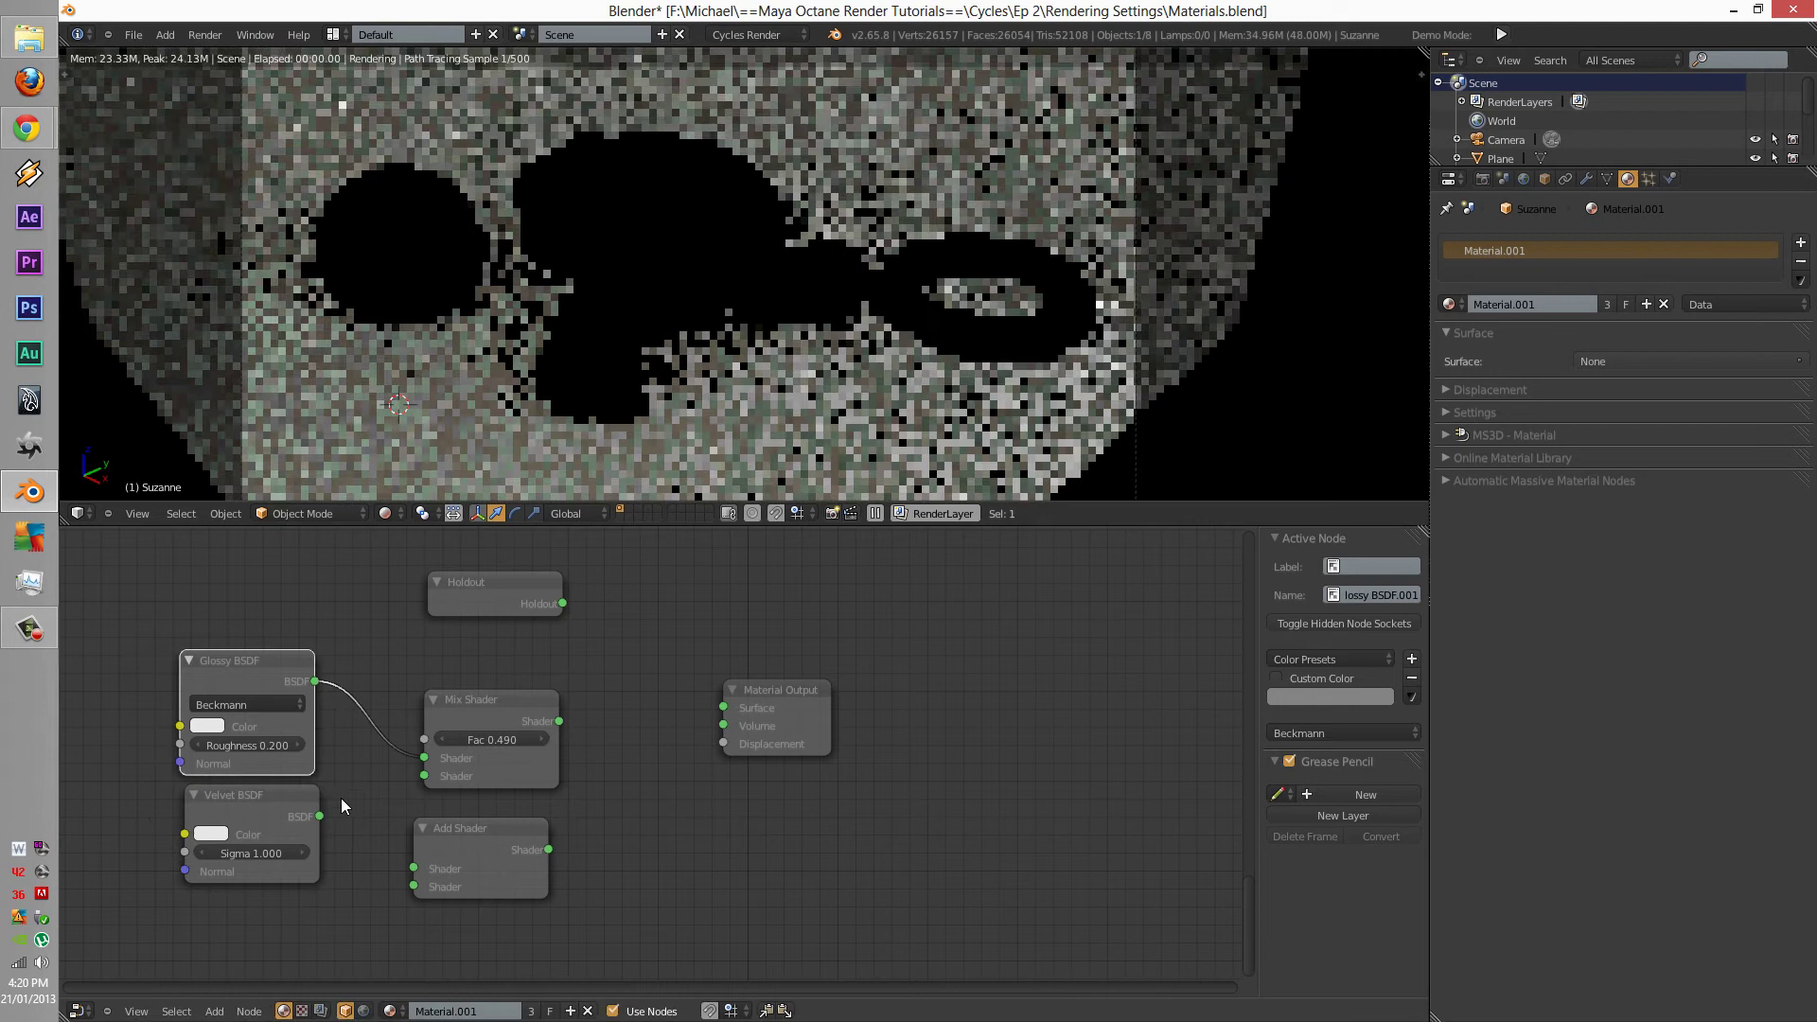
{"action": "left_click_drag", "start_coordinate": [320, 816], "coordinate": [424, 776]}
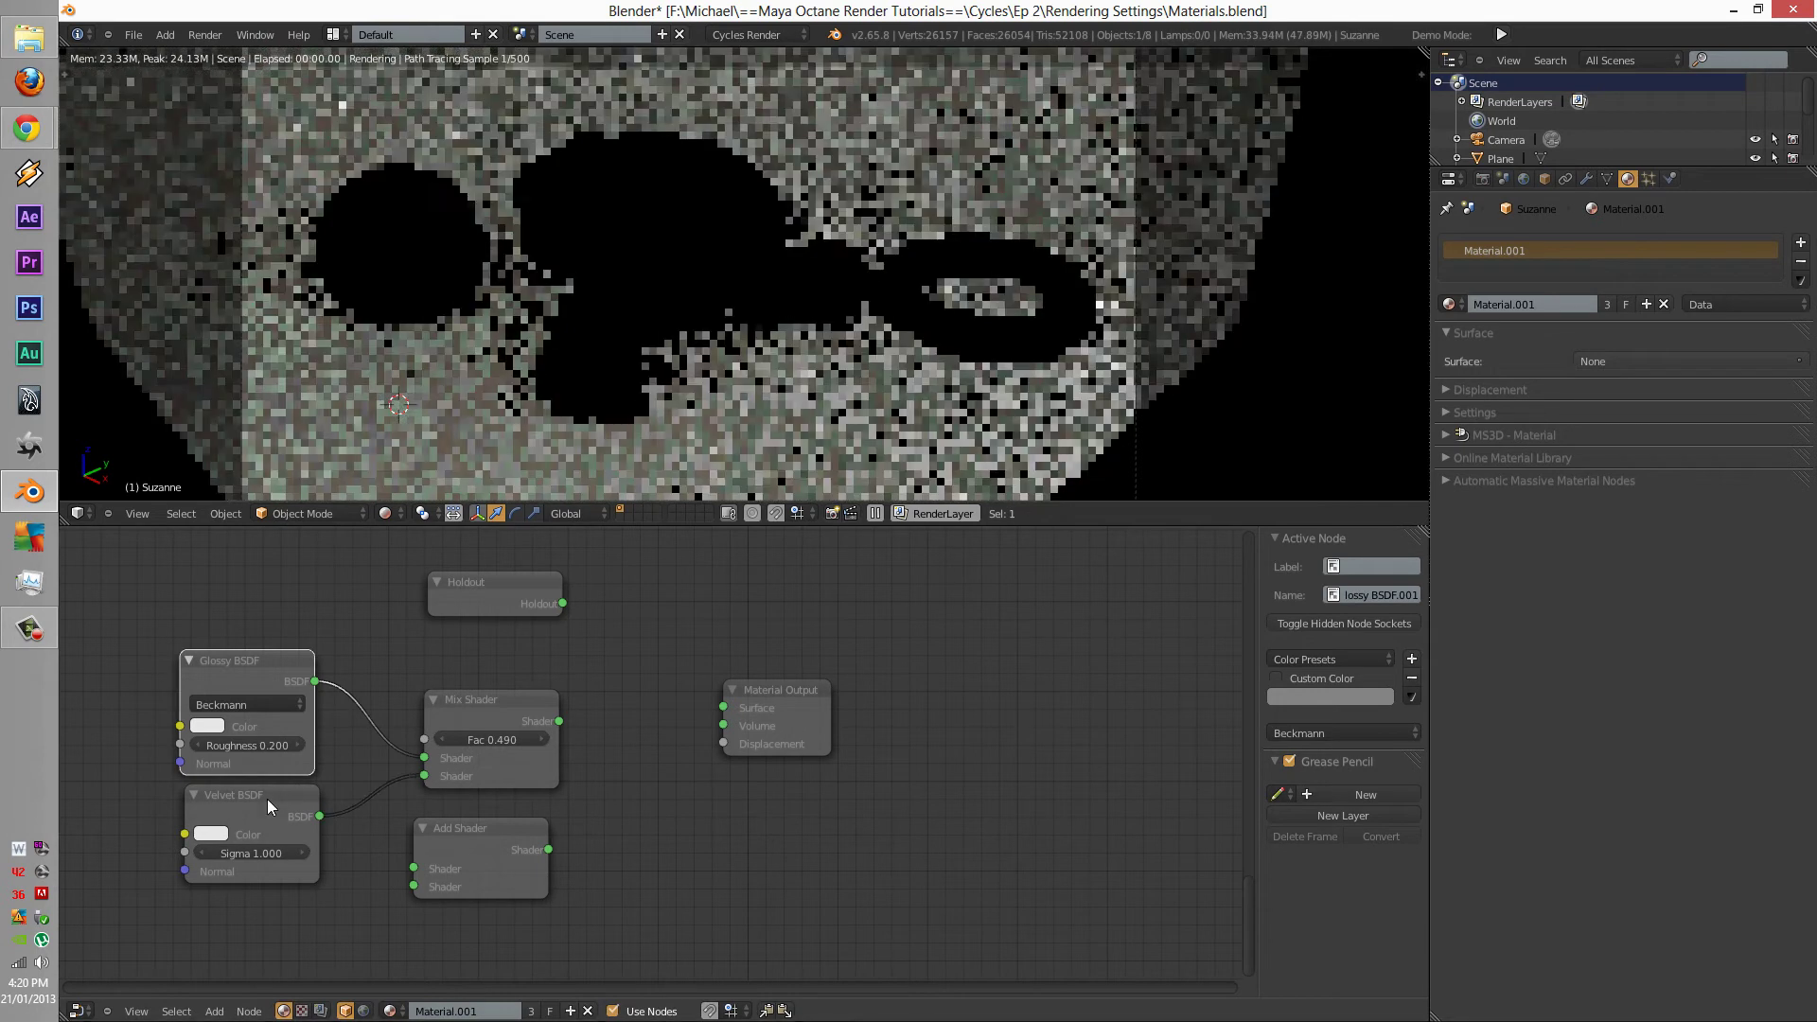
{"action": "left_click_drag", "start_coordinate": [266, 798], "coordinate": [247, 807]}
{"action": "left_click_drag", "start_coordinate": [560, 721], "coordinate": [721, 707]}
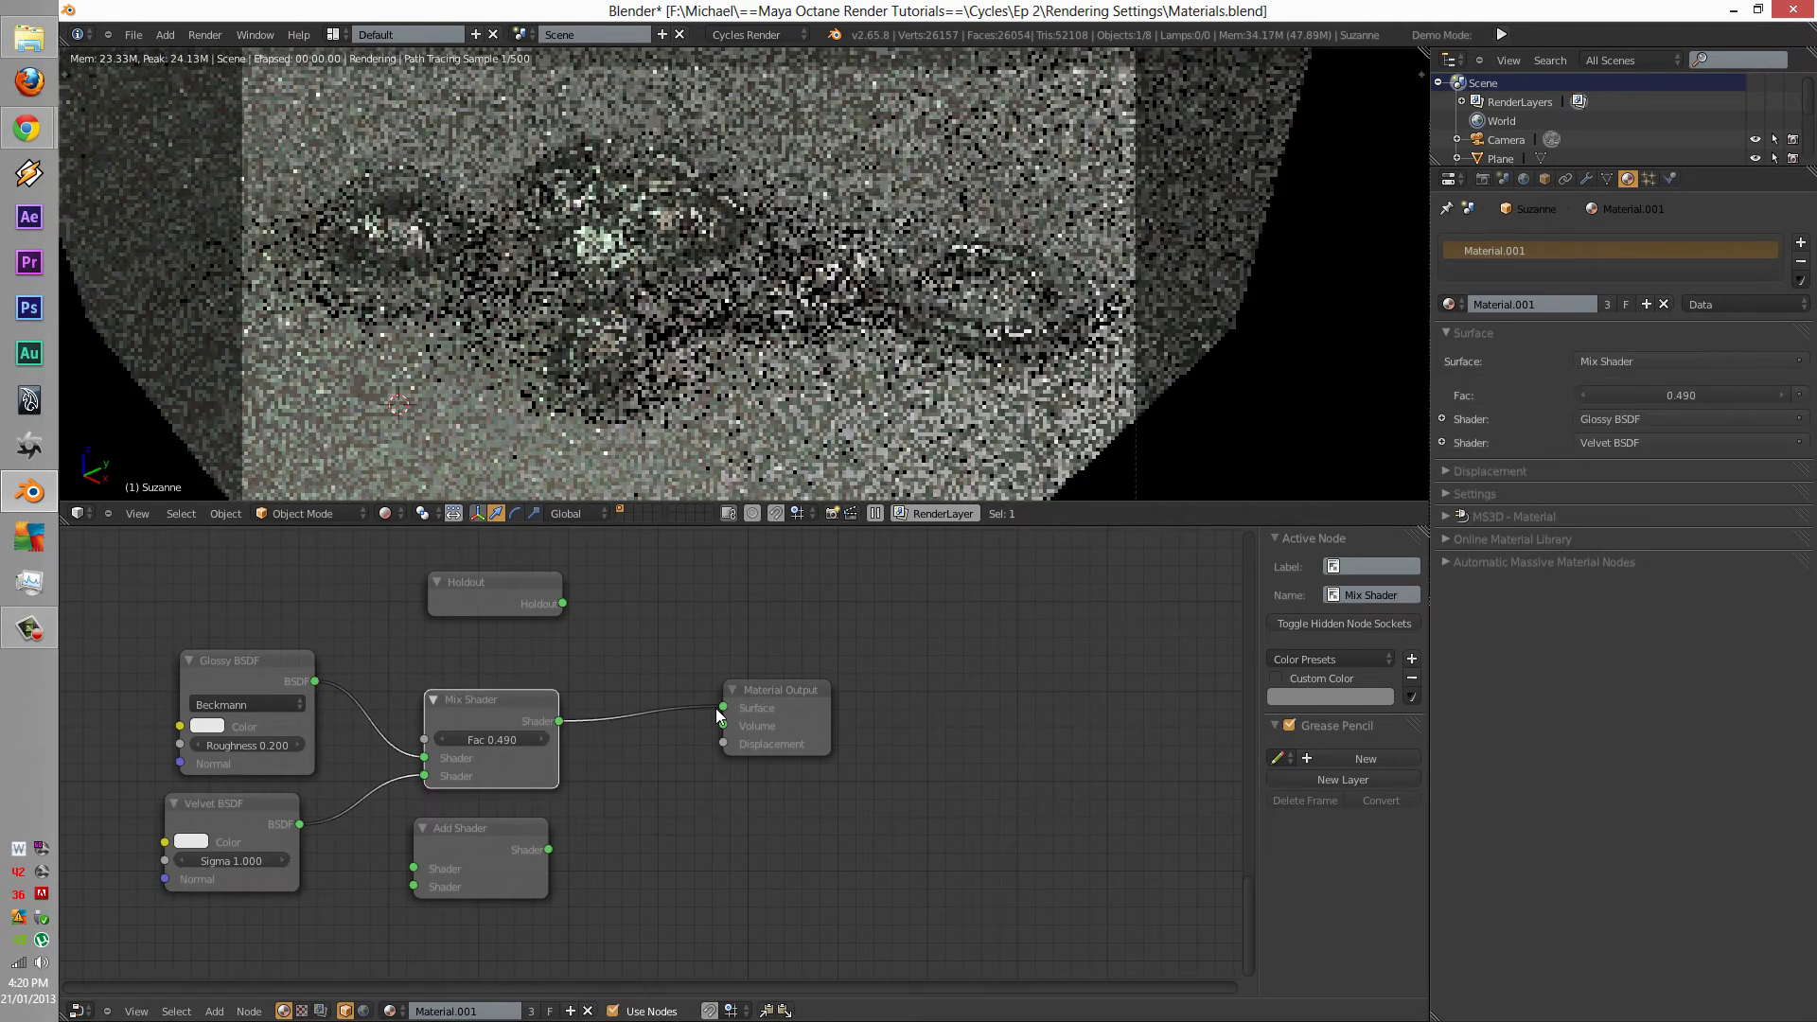
- Set the Glossy BSDF's color to cyan and the Velvet BSDF's color to bright green
{"action": "left_click", "coordinate": [209, 727]}
{"action": "left_click_drag", "start_coordinate": [270, 492], "coordinate": [273, 450]}
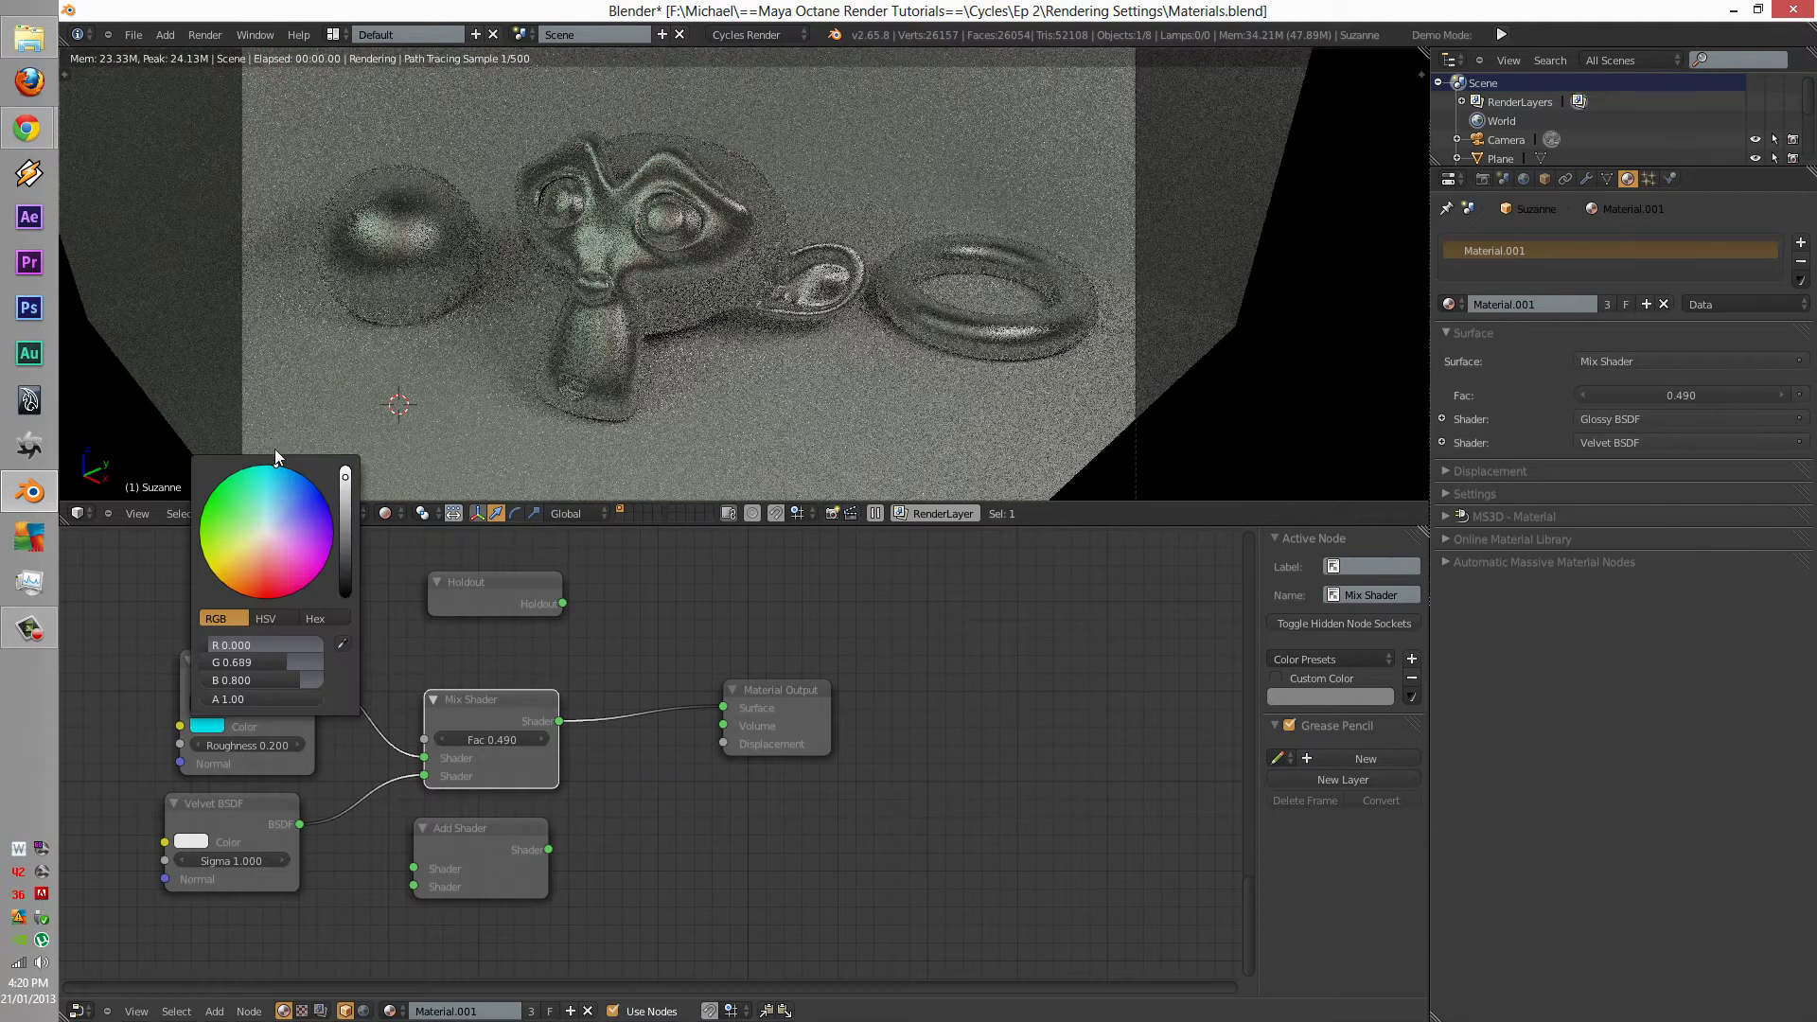
{"action": "left_click", "coordinate": [190, 841]}
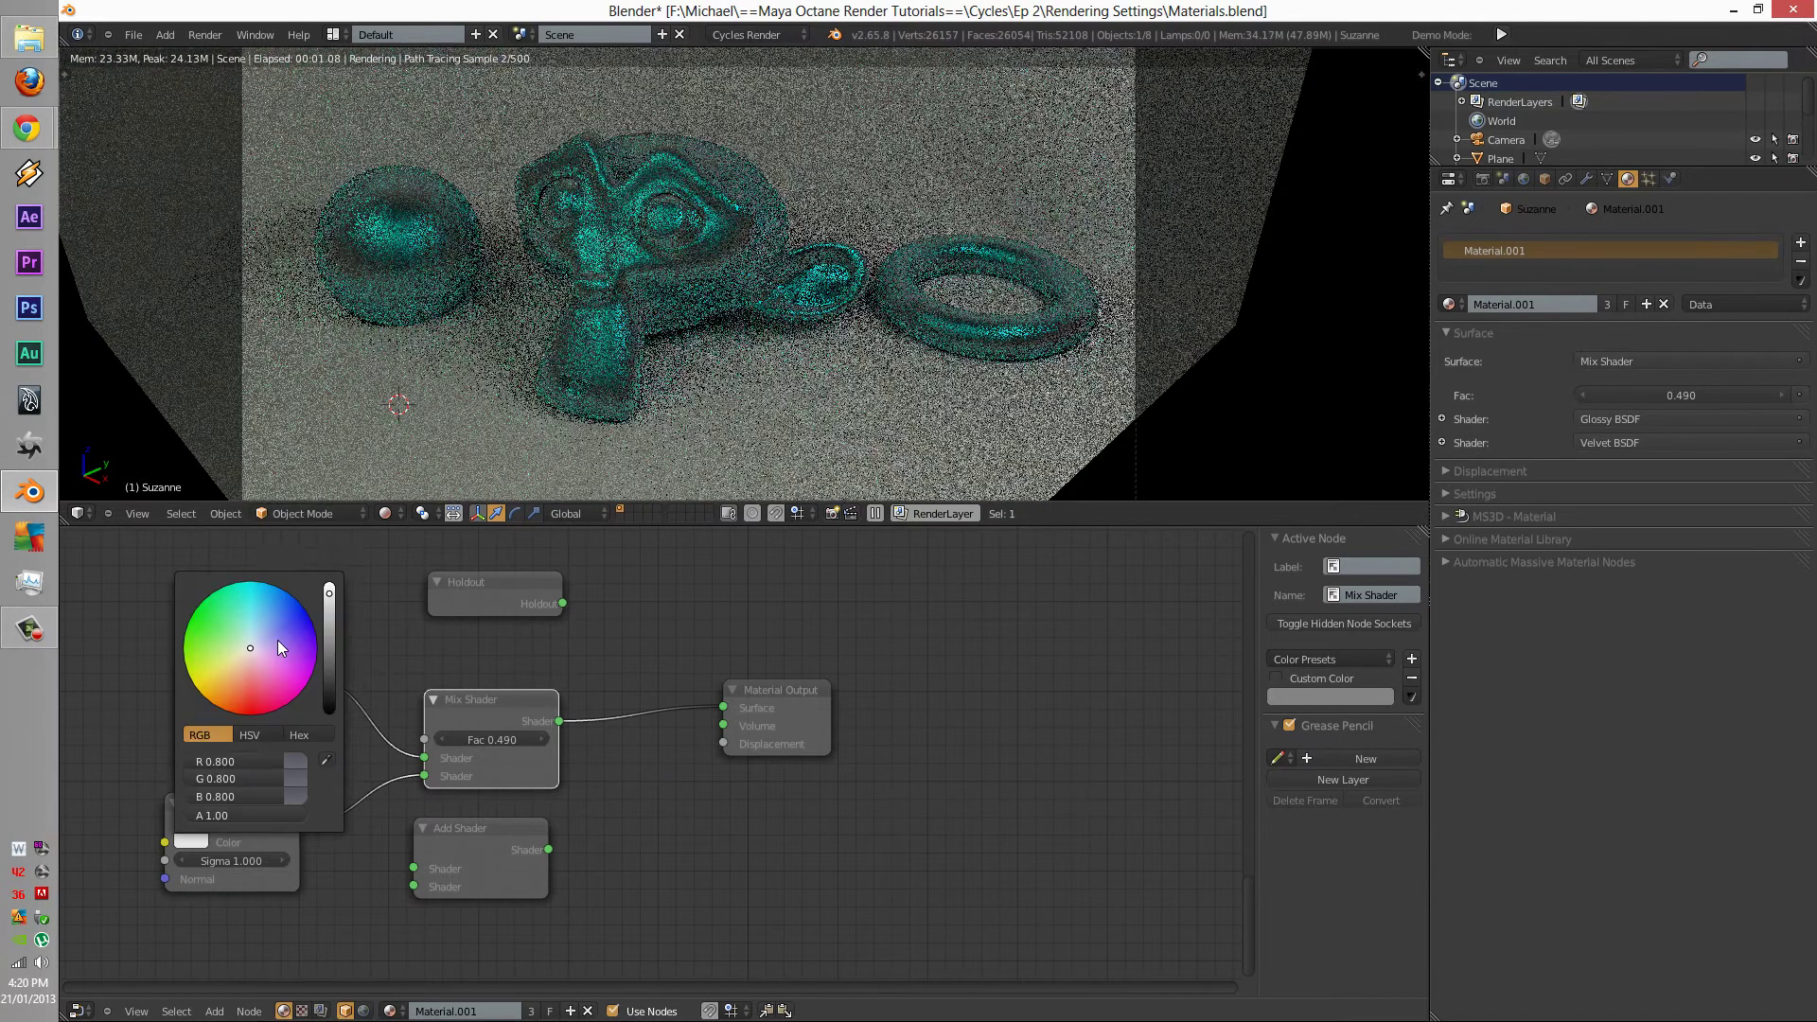
{"action": "left_click", "coordinate": [181, 630]}
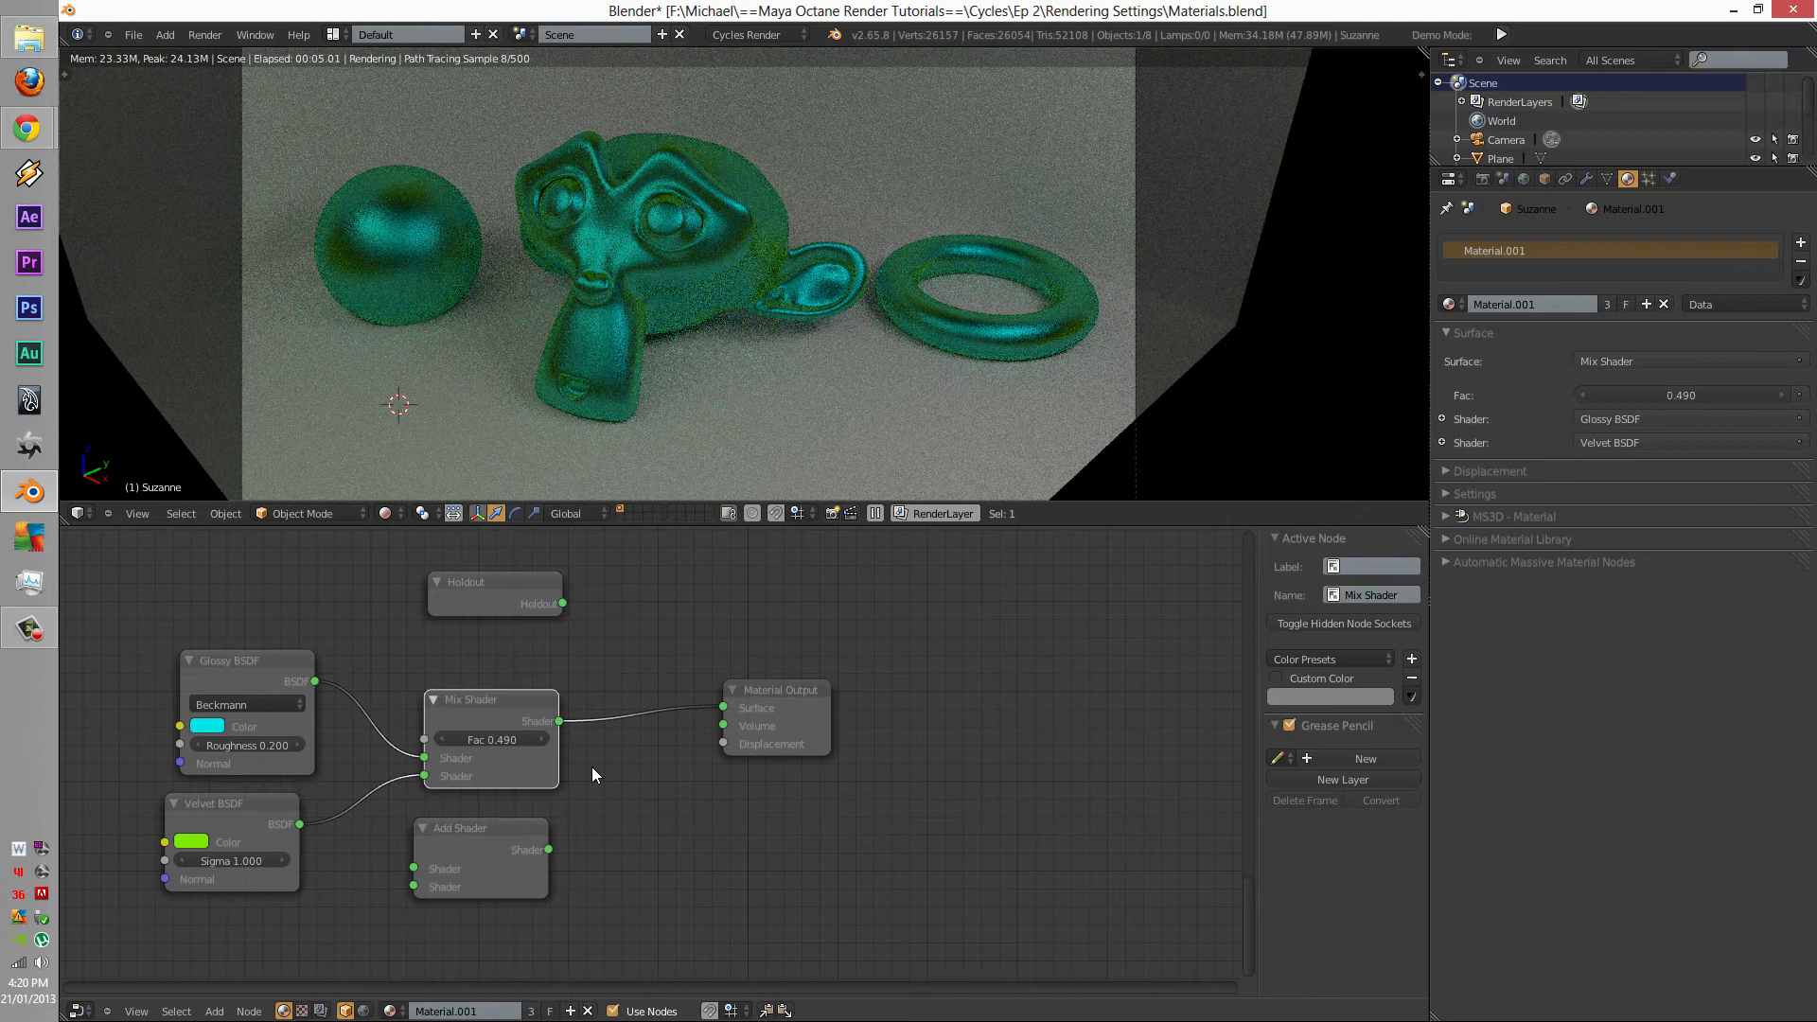
- Move the Add Shader node down, clear of the Mix Shader group
{"action": "middle_click_drag", "start_coordinate": [613, 842], "coordinate": [631, 705]}
{"action": "scroll", "coordinate": [636, 747], "scroll_direction": "down", "scroll_amount": 2}
{"action": "left_click_drag", "start_coordinate": [531, 723], "coordinate": [537, 822]}
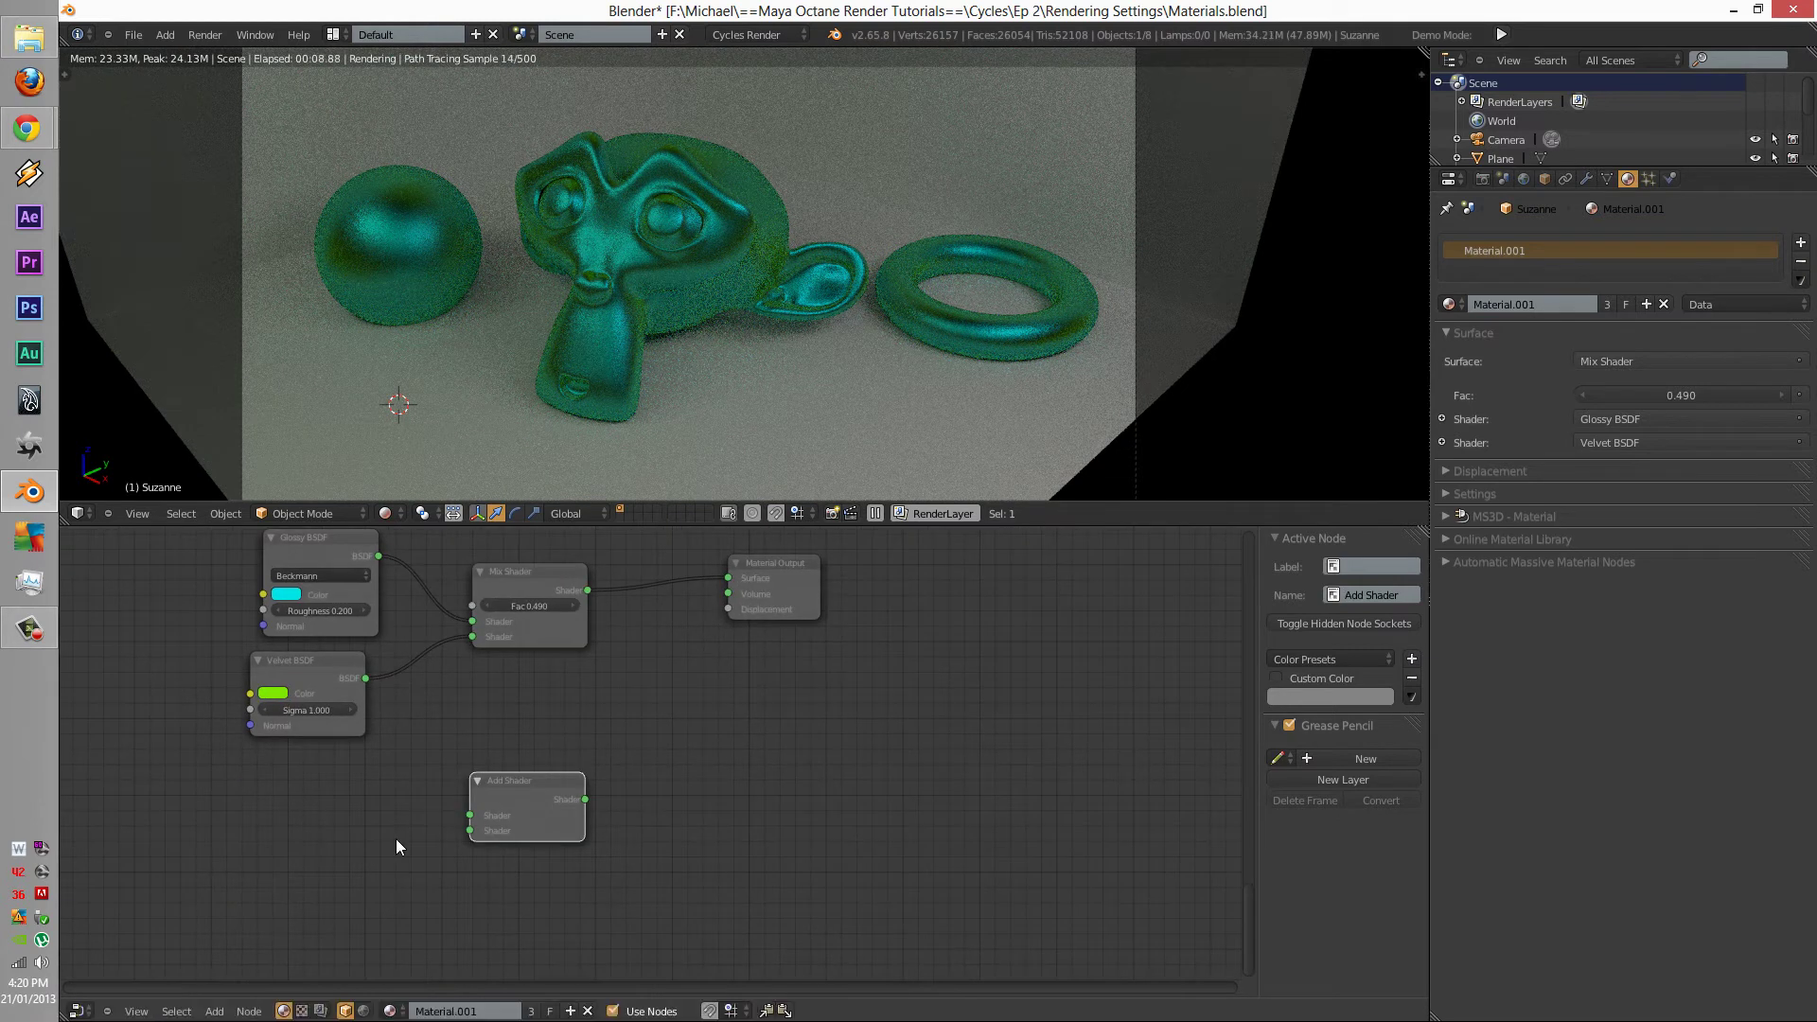
{"action": "key", "text": "shift+a"}
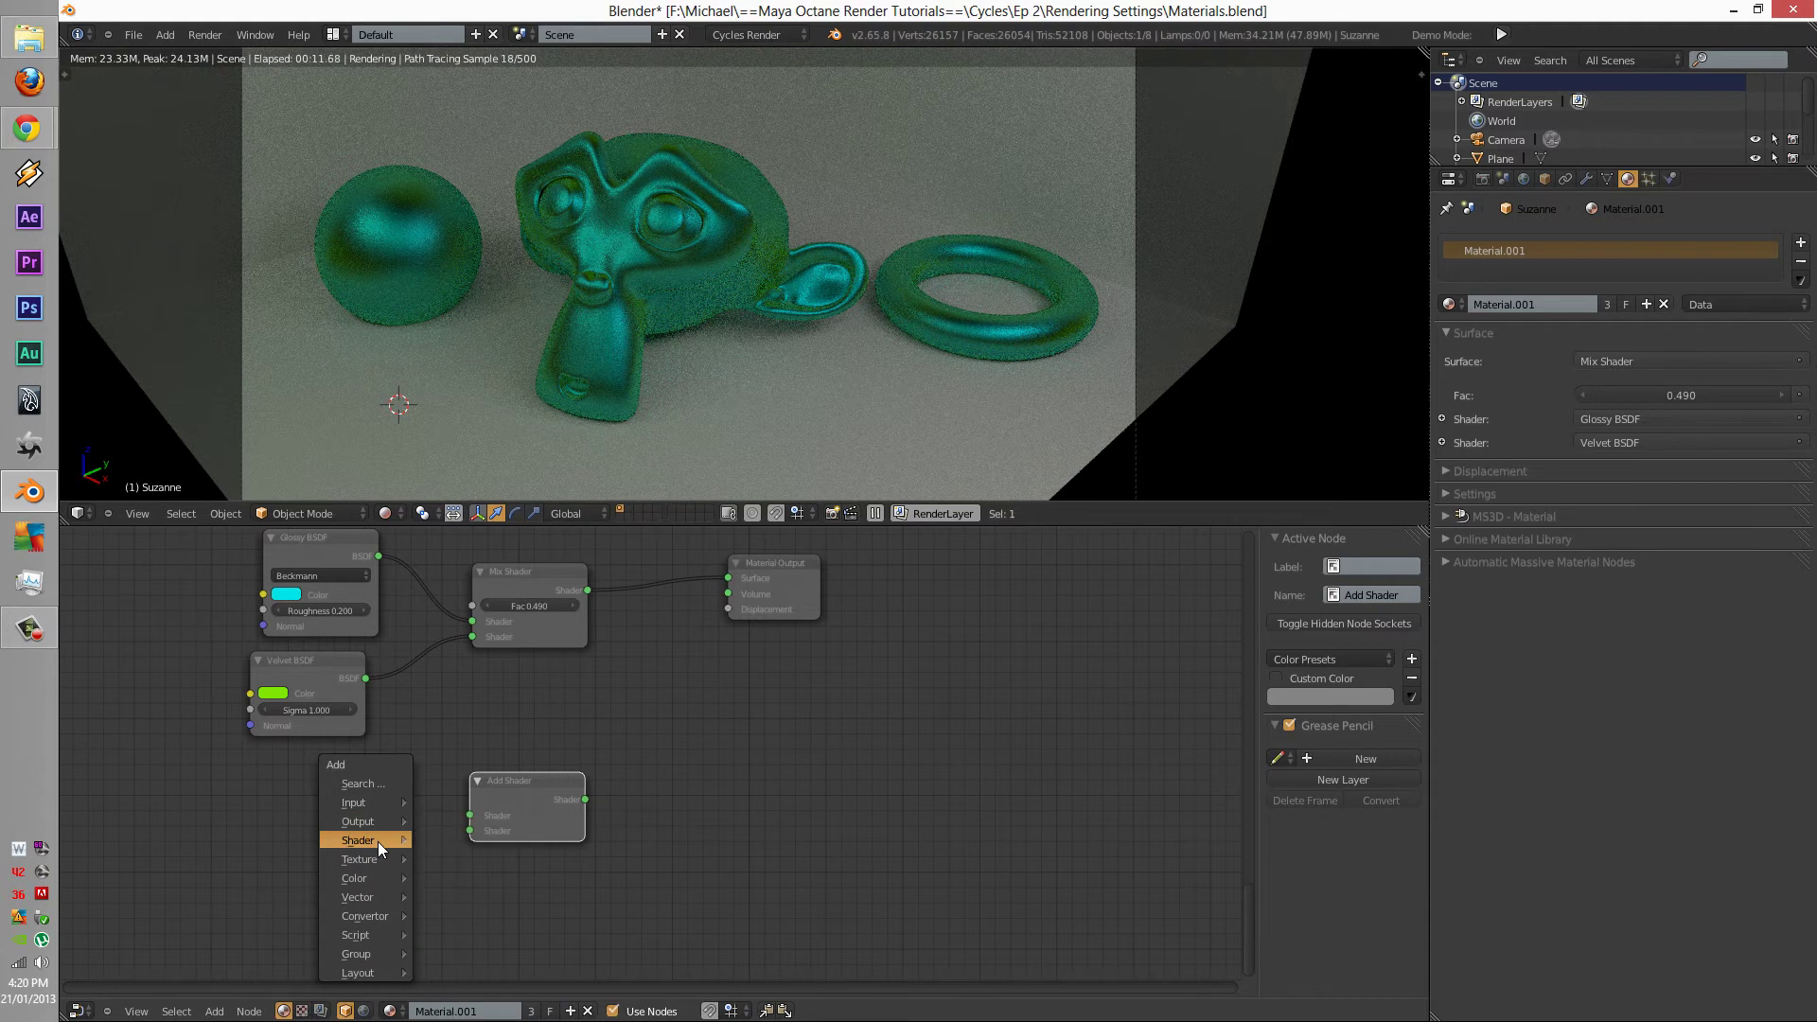
{"action": "mouse_move", "coordinate": [378, 842]}
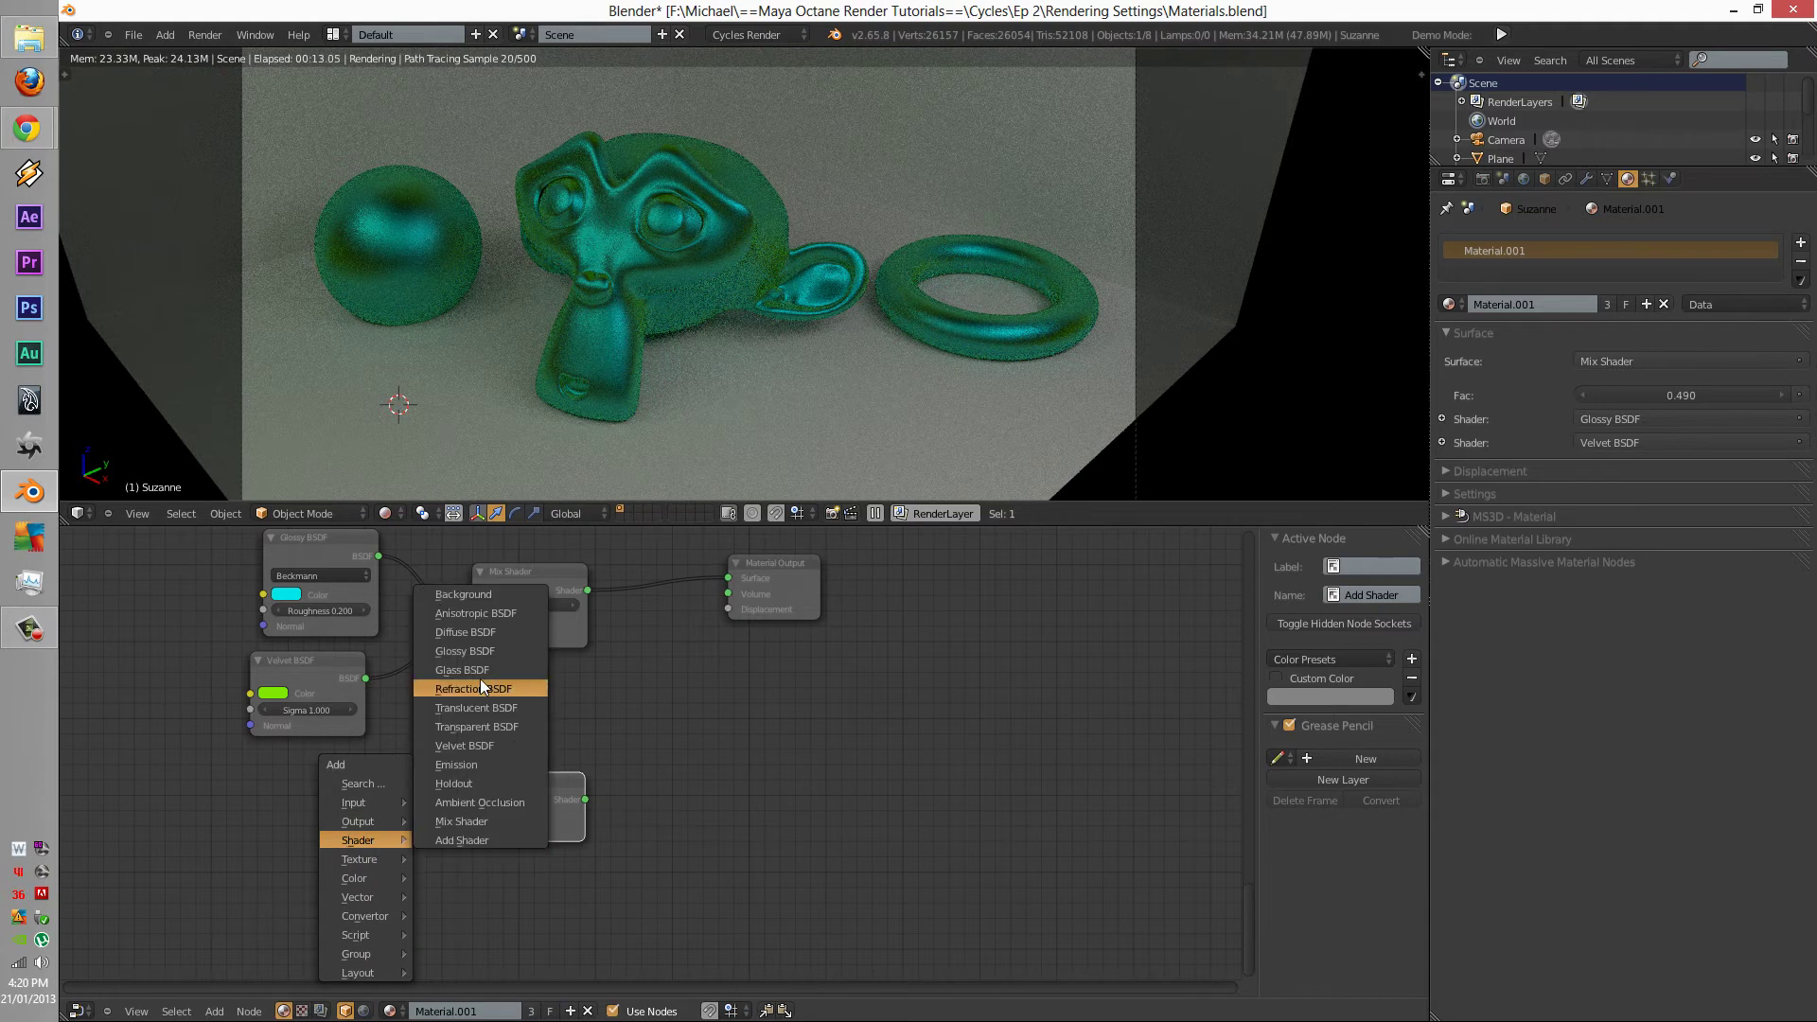
{"action": "left_click", "coordinate": [477, 632]}
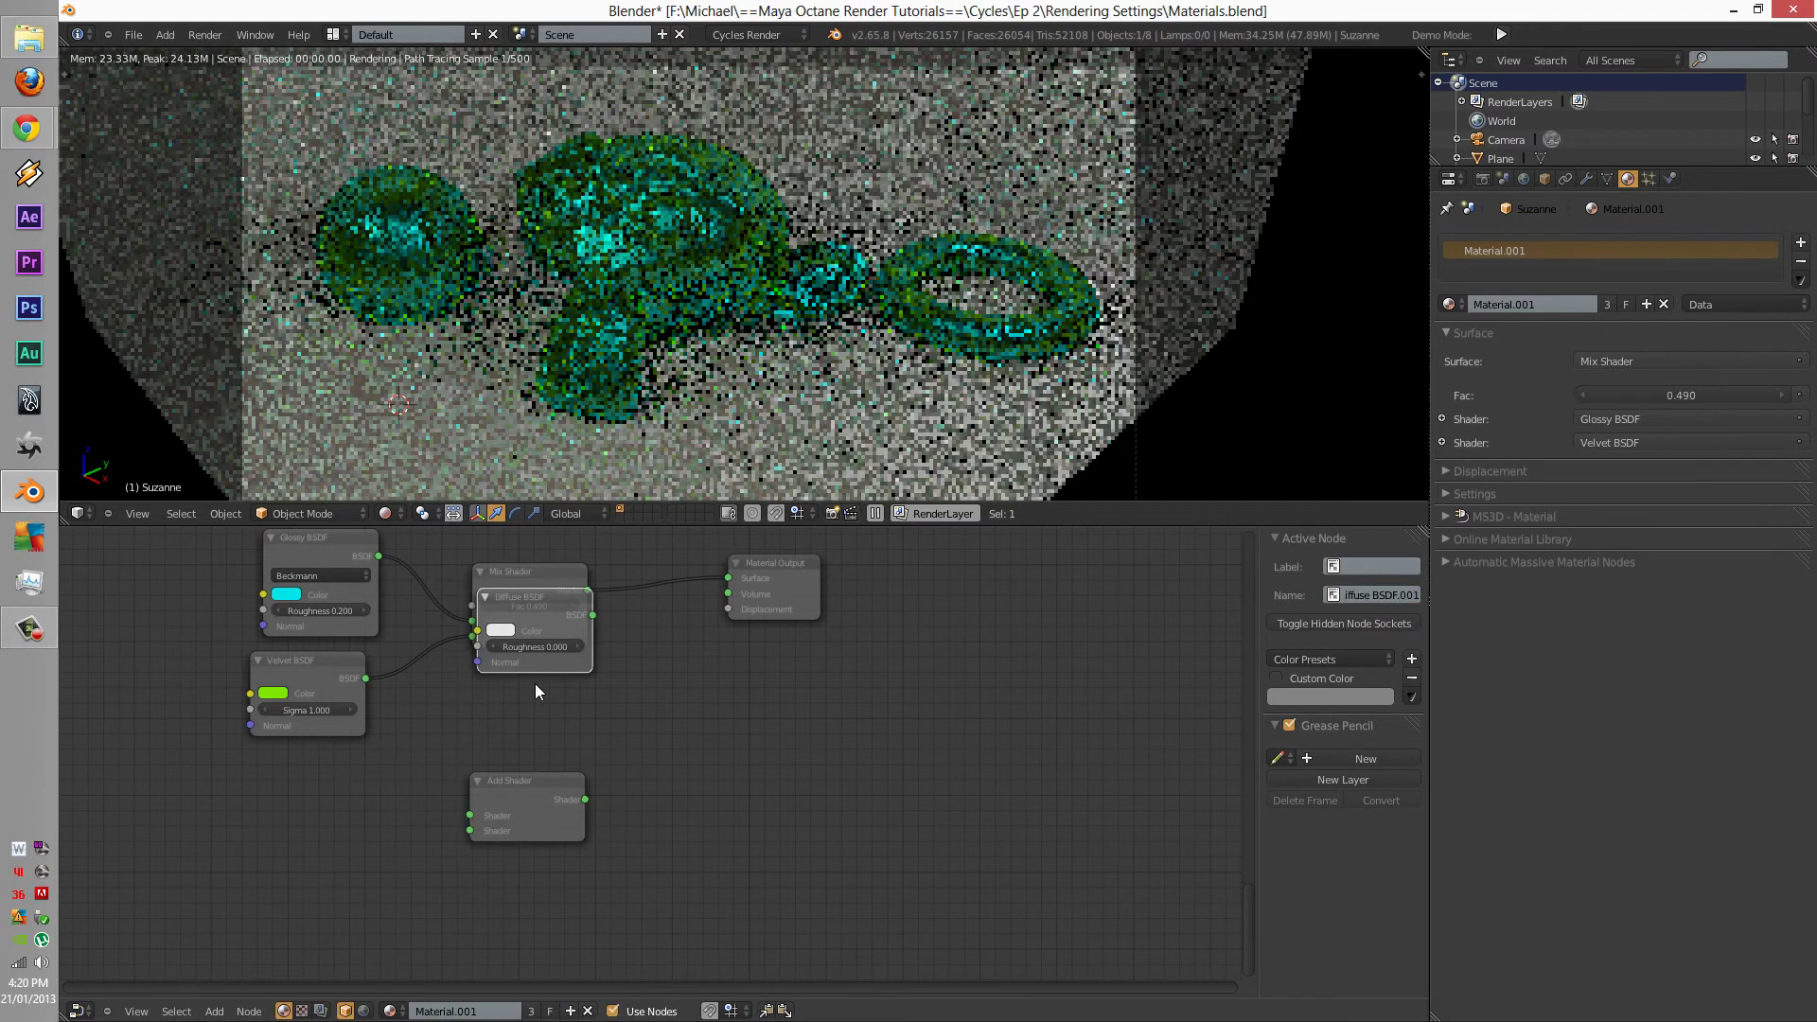
{"action": "key", "text": "x"}
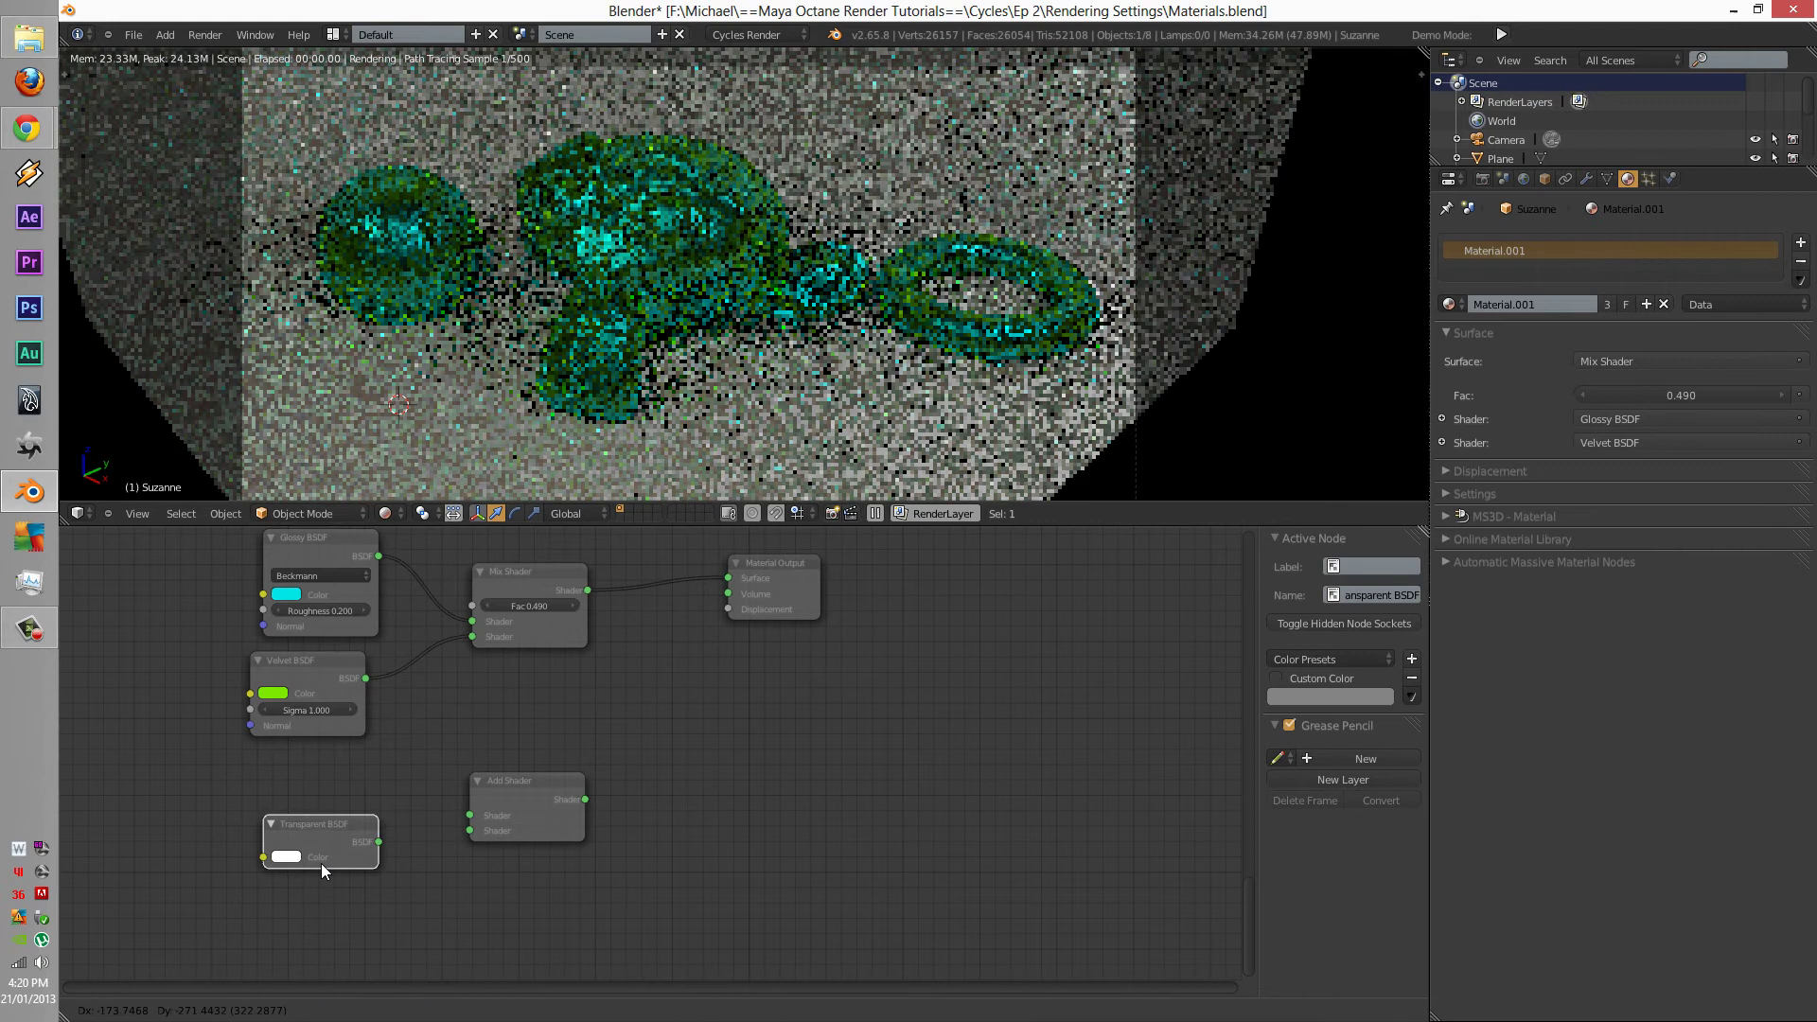
- Place a Transparent BSDF node on the input side of the Add Shader and add a Glass BSDF node above it
{"action": "left_click", "coordinate": [245, 886]}
{"action": "key", "text": "shift+a"}
{"action": "mouse_move", "coordinate": [317, 826]}
{"action": "left_click", "coordinate": [433, 657]}
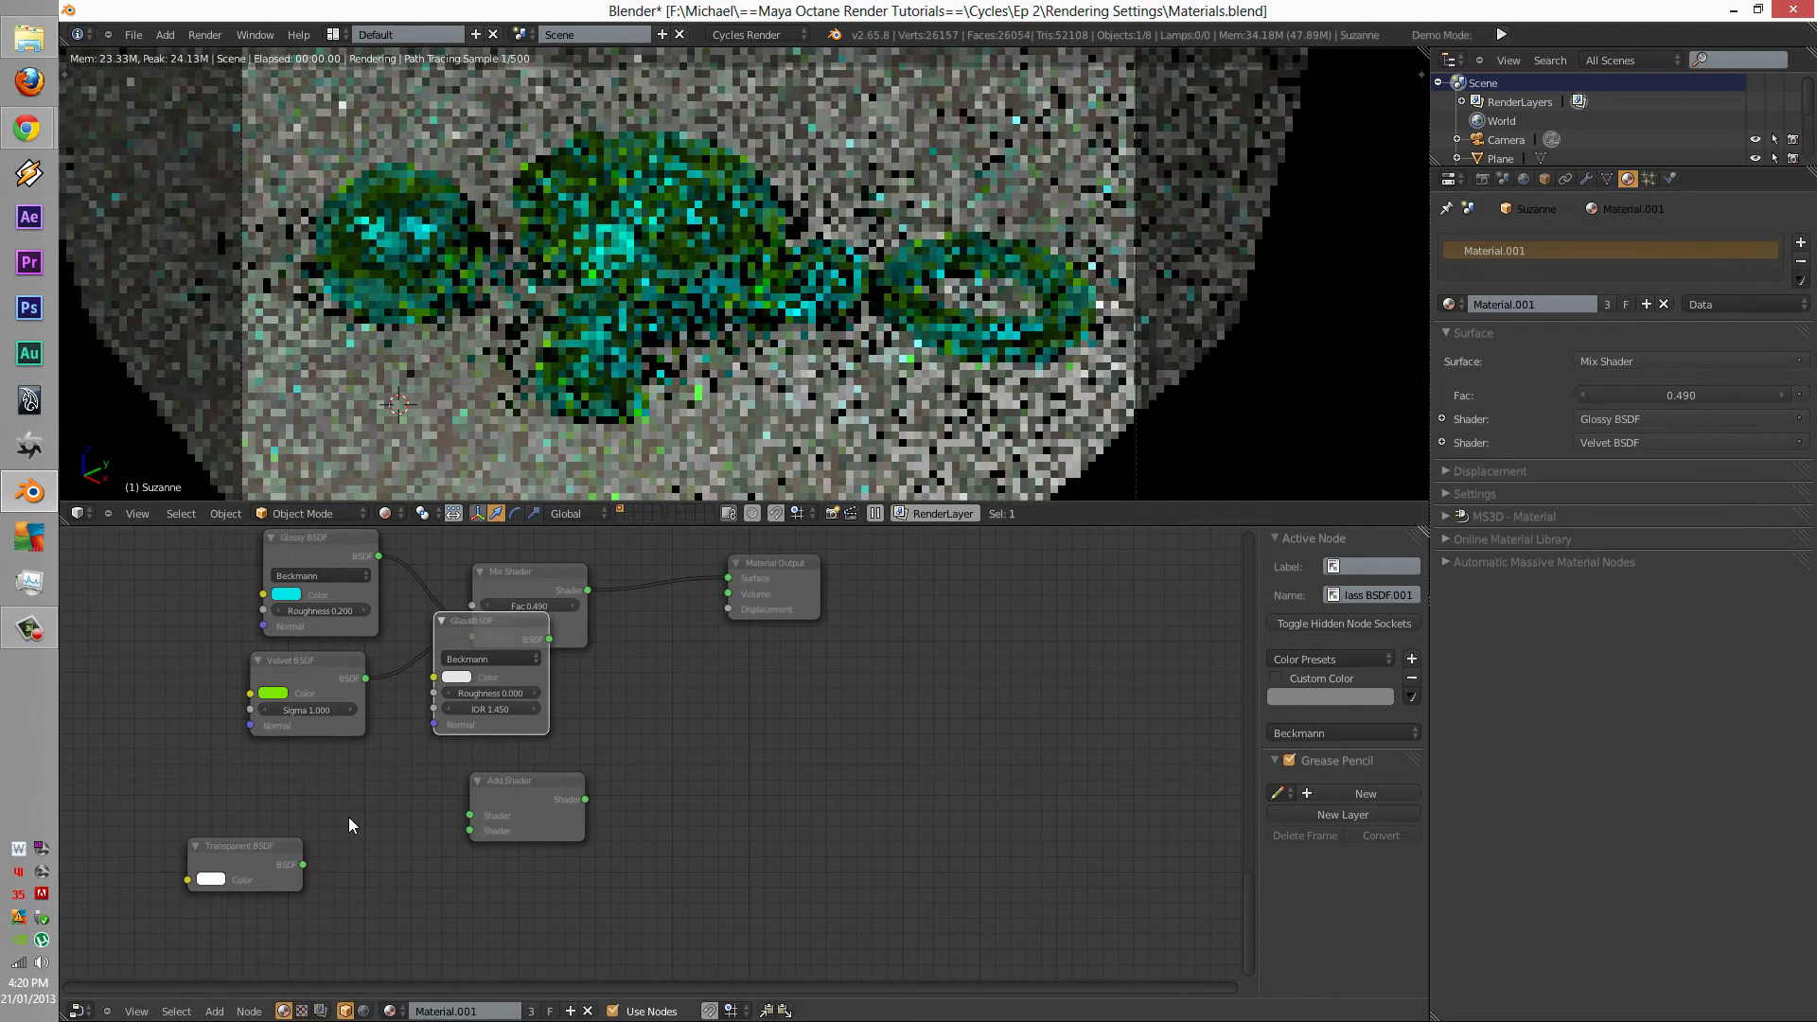
{"action": "left_click_drag", "start_coordinate": [475, 665], "coordinate": [288, 764]}
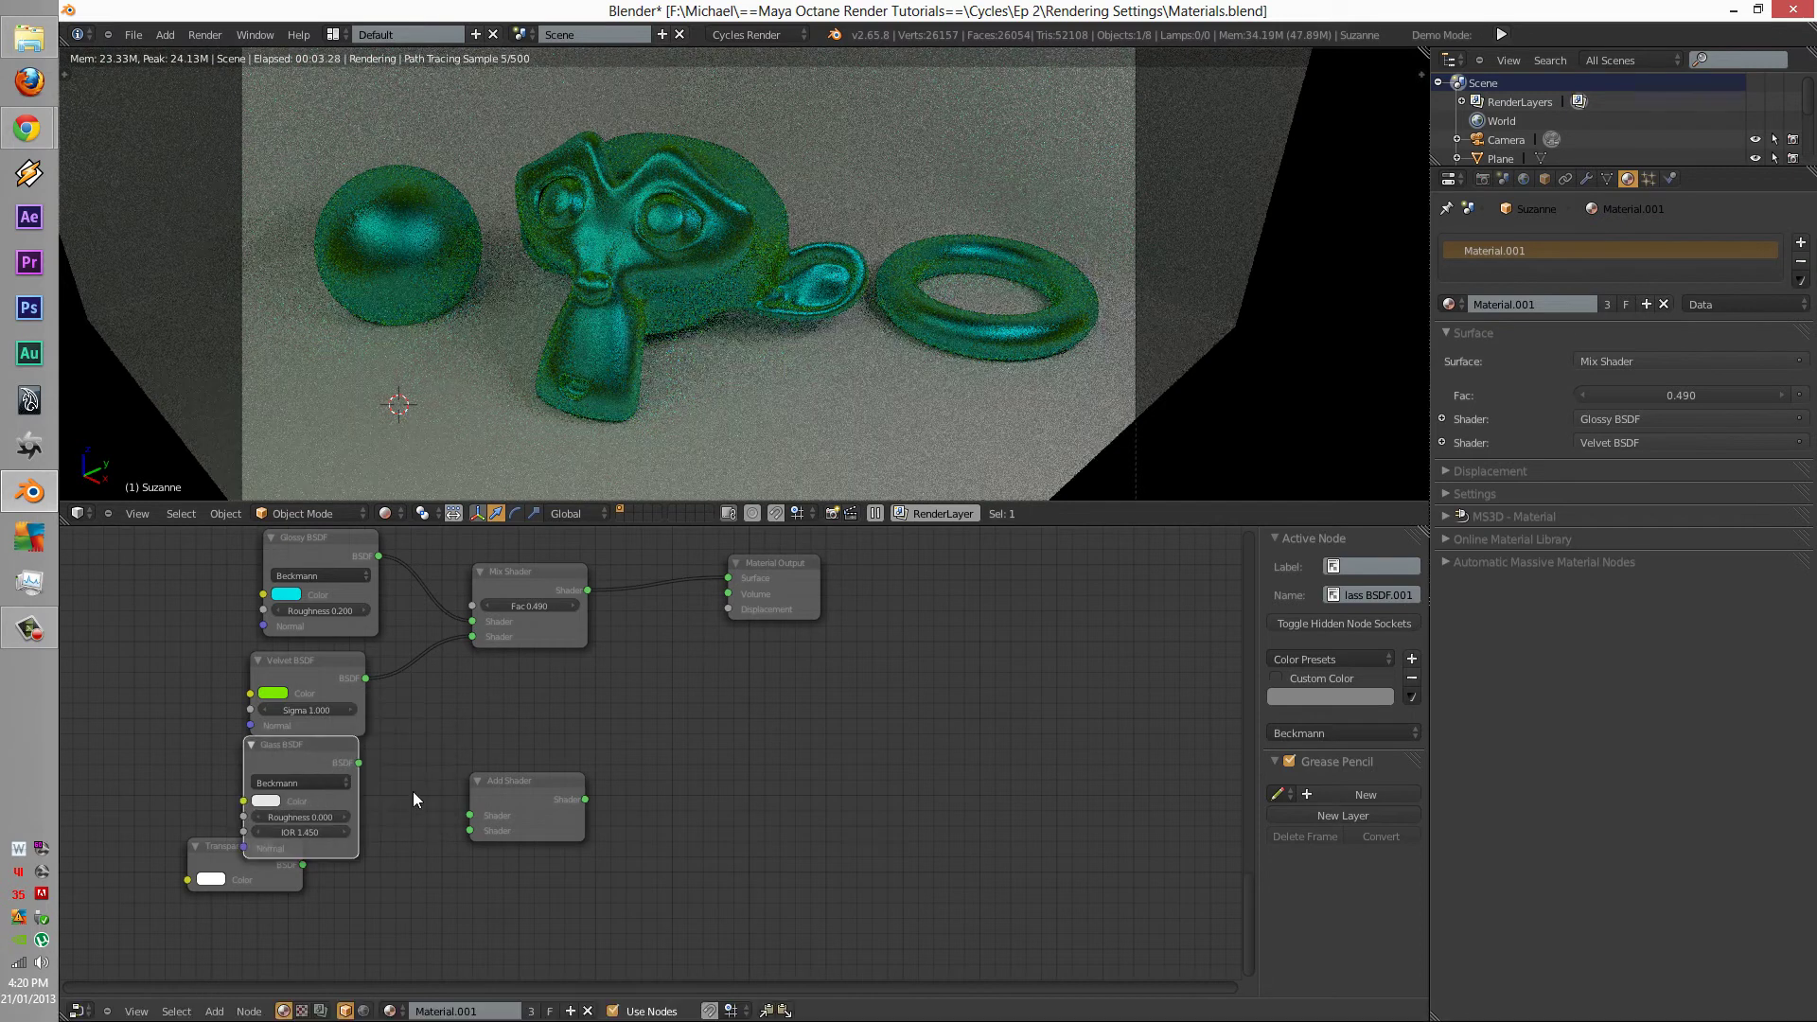
{"action": "left_click", "coordinate": [210, 869]}
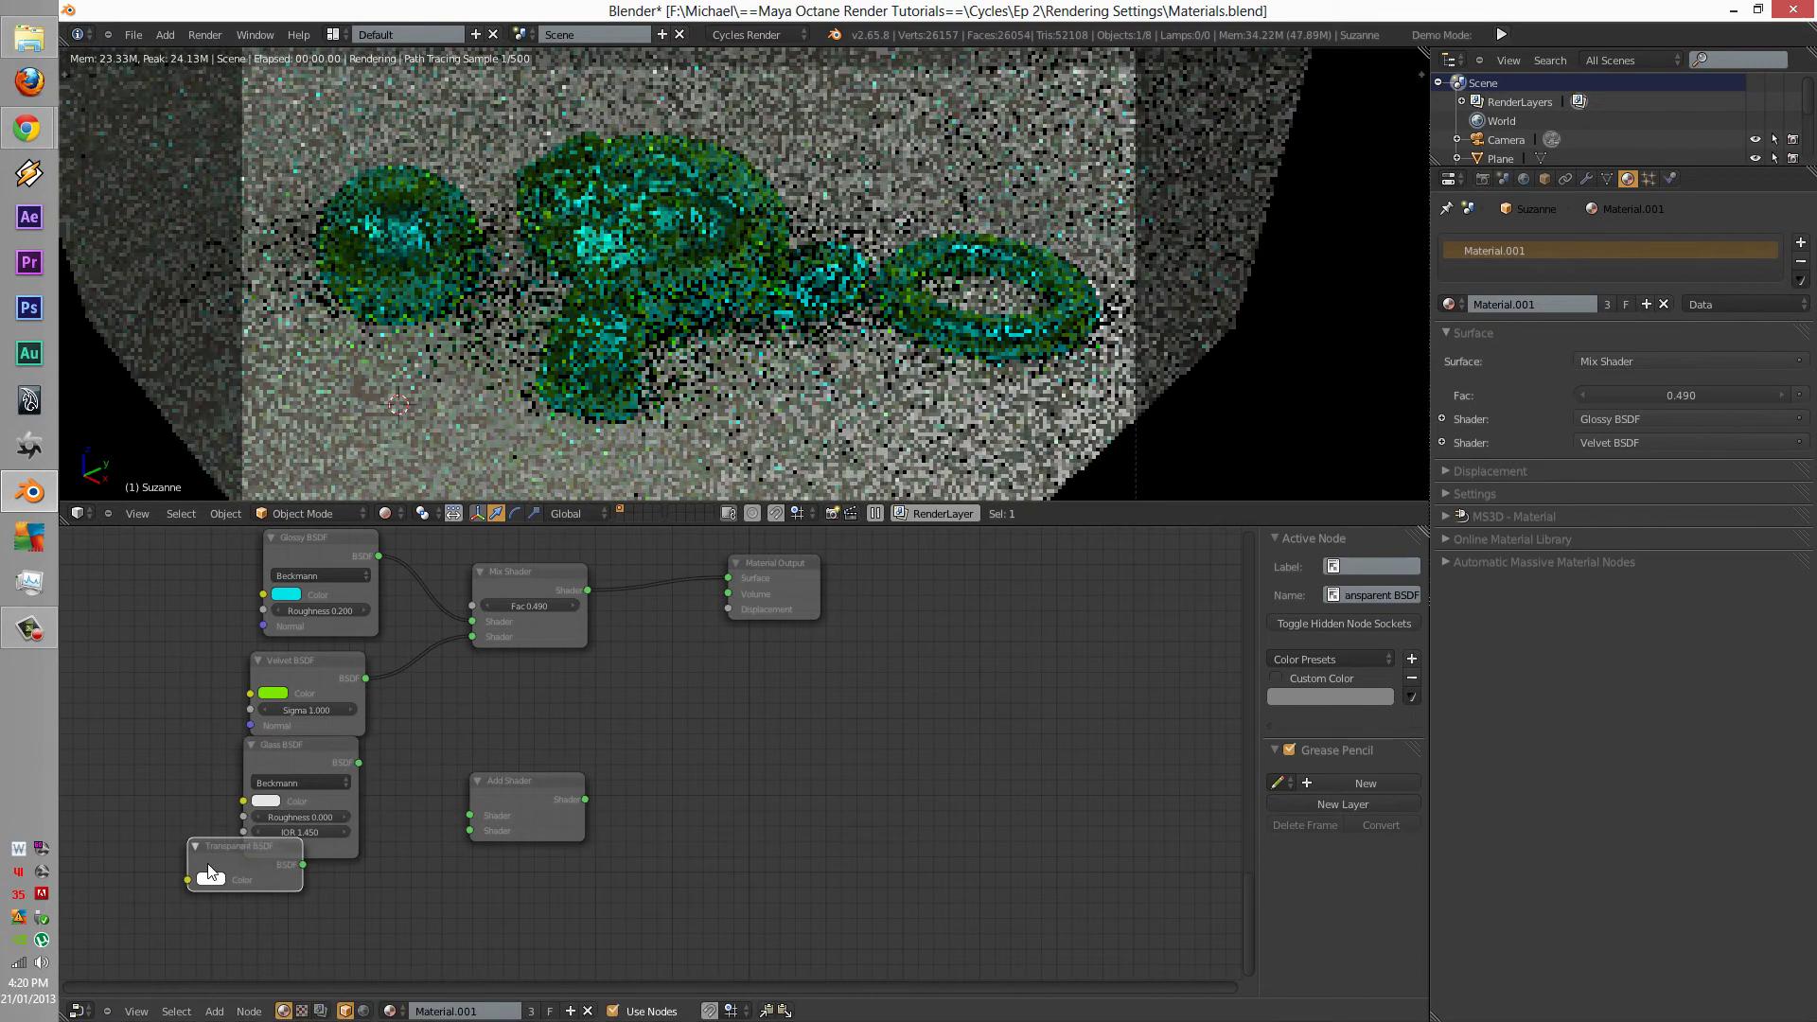
{"action": "left_click_drag", "start_coordinate": [210, 871], "coordinate": [240, 925]}
- Feed the Glass BSDF and Transparent BSDF into the Add Shader and connect its output to the Material Output's Surface input
{"action": "left_click_drag", "start_coordinate": [323, 907], "coordinate": [470, 831]}
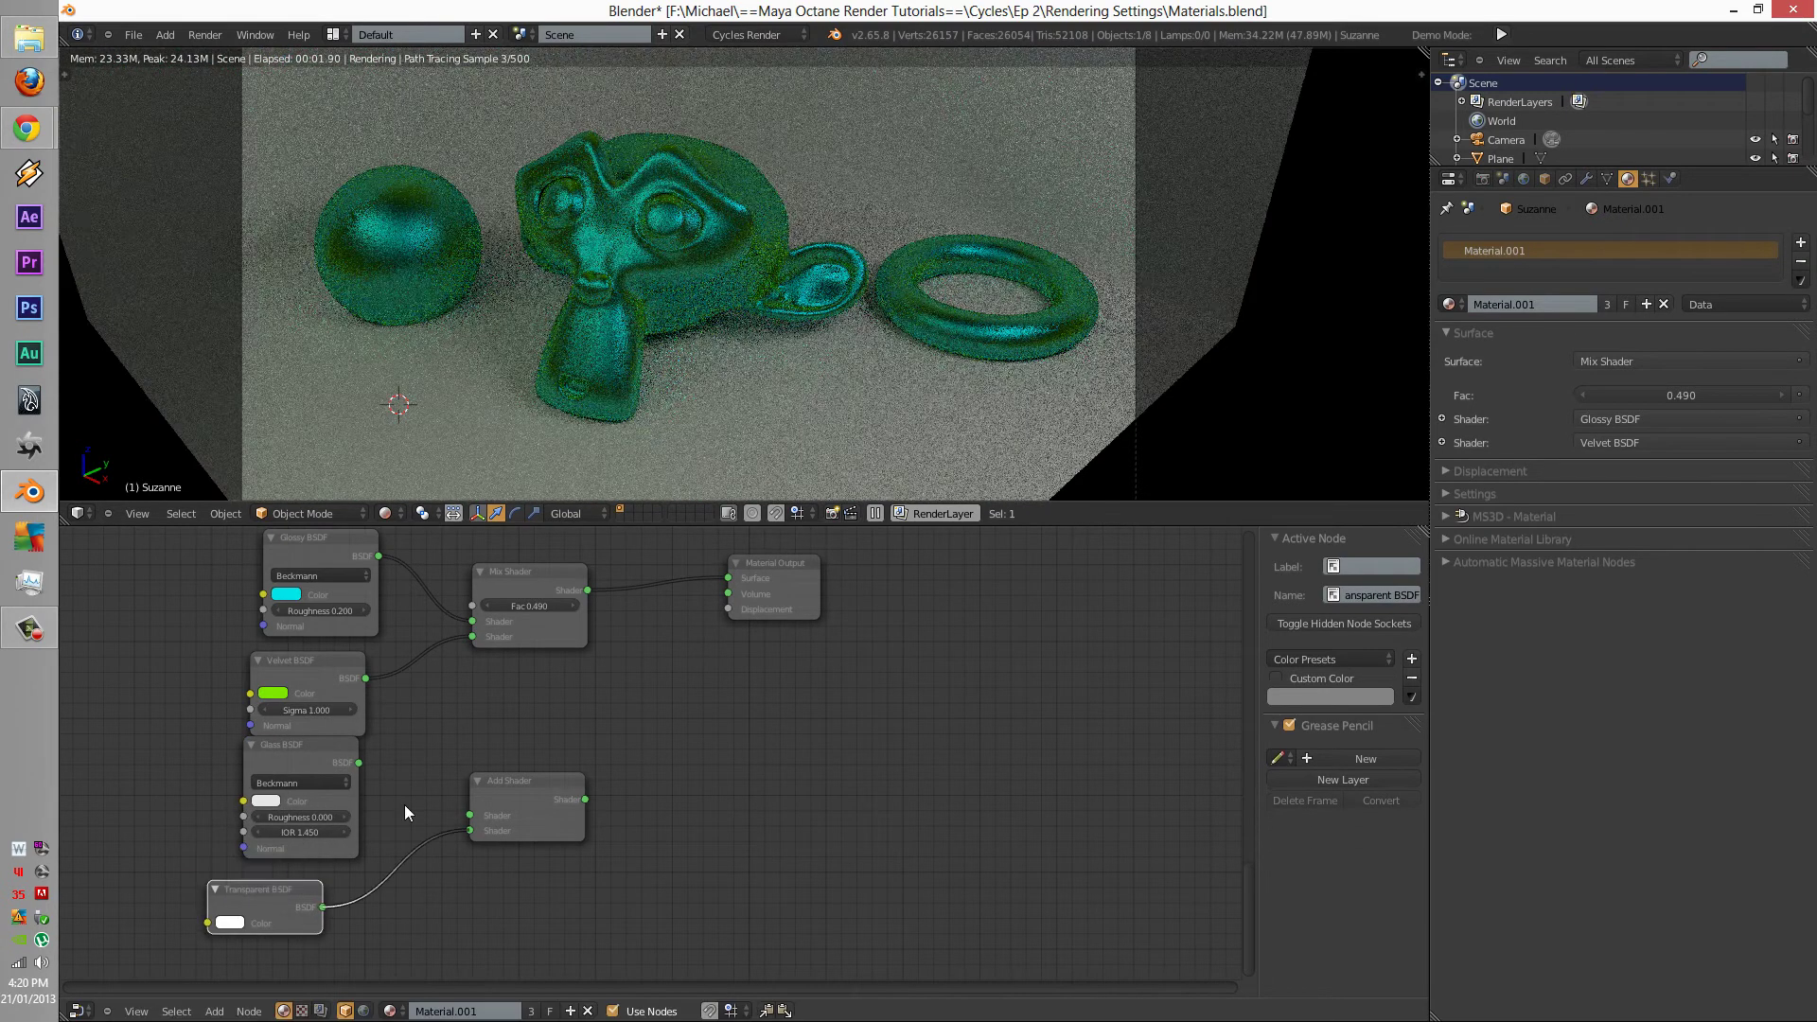
{"action": "left_click_drag", "start_coordinate": [358, 763], "coordinate": [469, 815]}
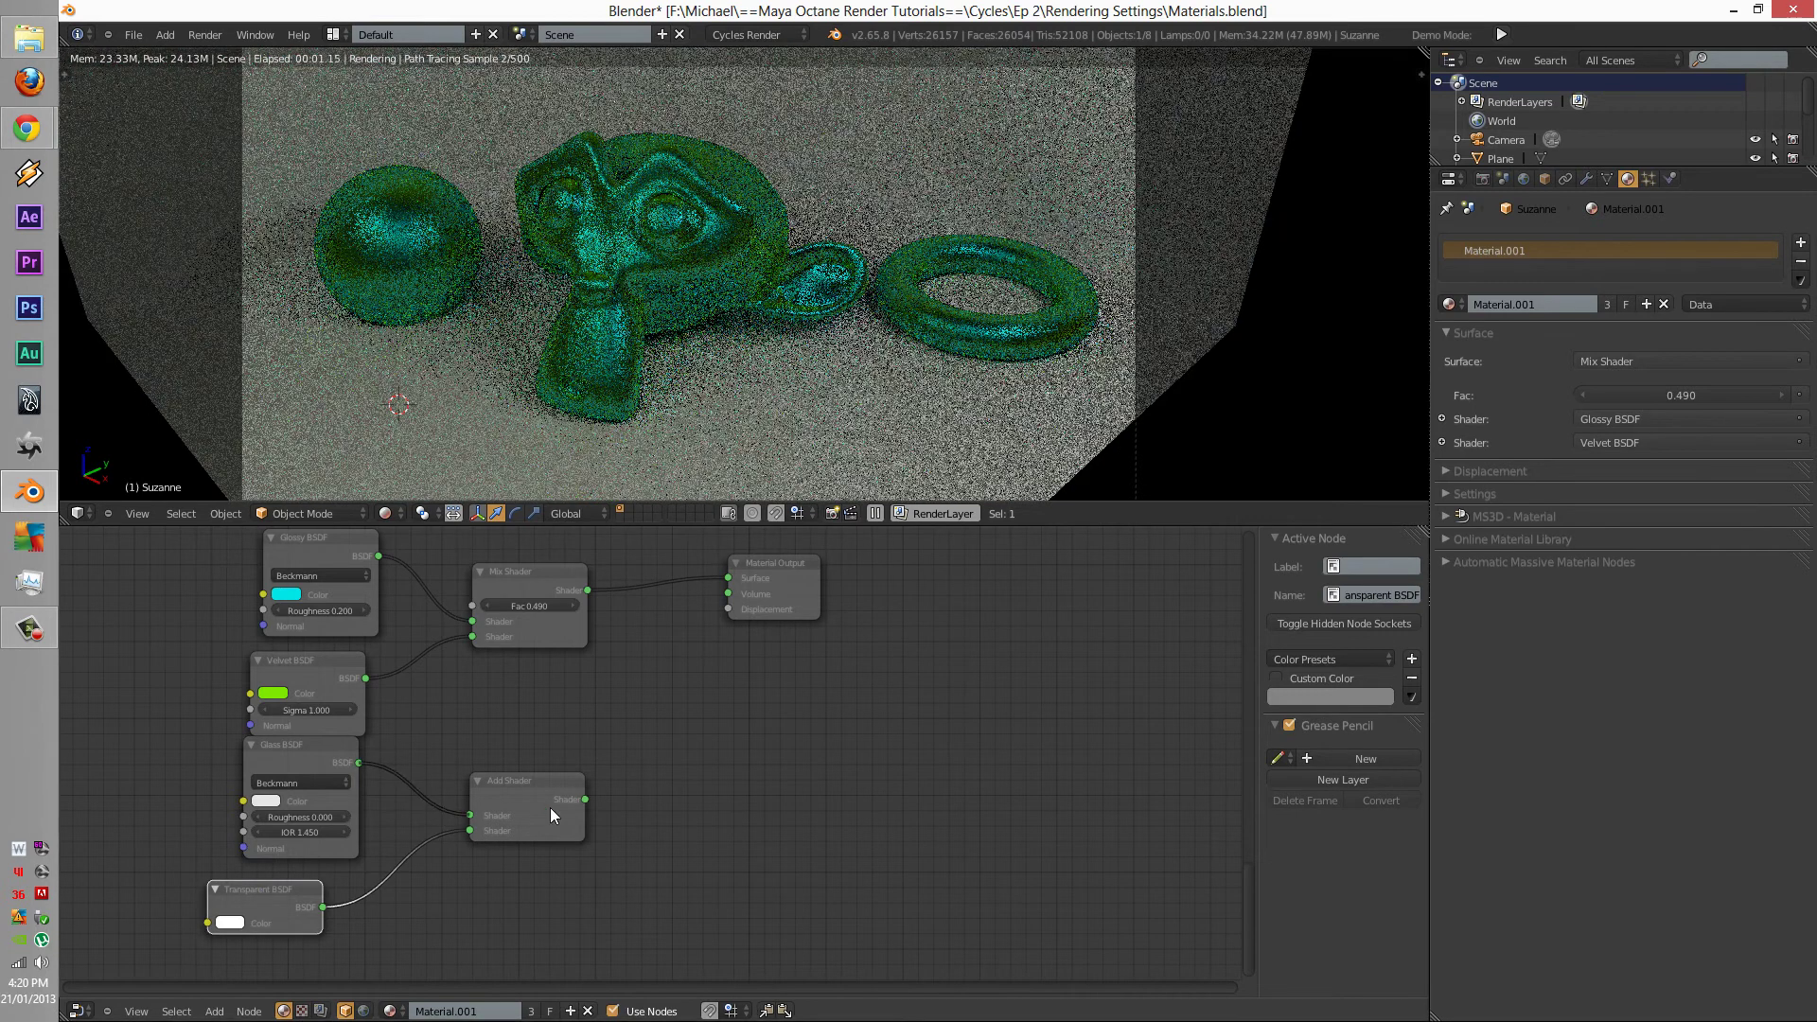
{"action": "left_click_drag", "start_coordinate": [582, 801], "coordinate": [727, 579]}
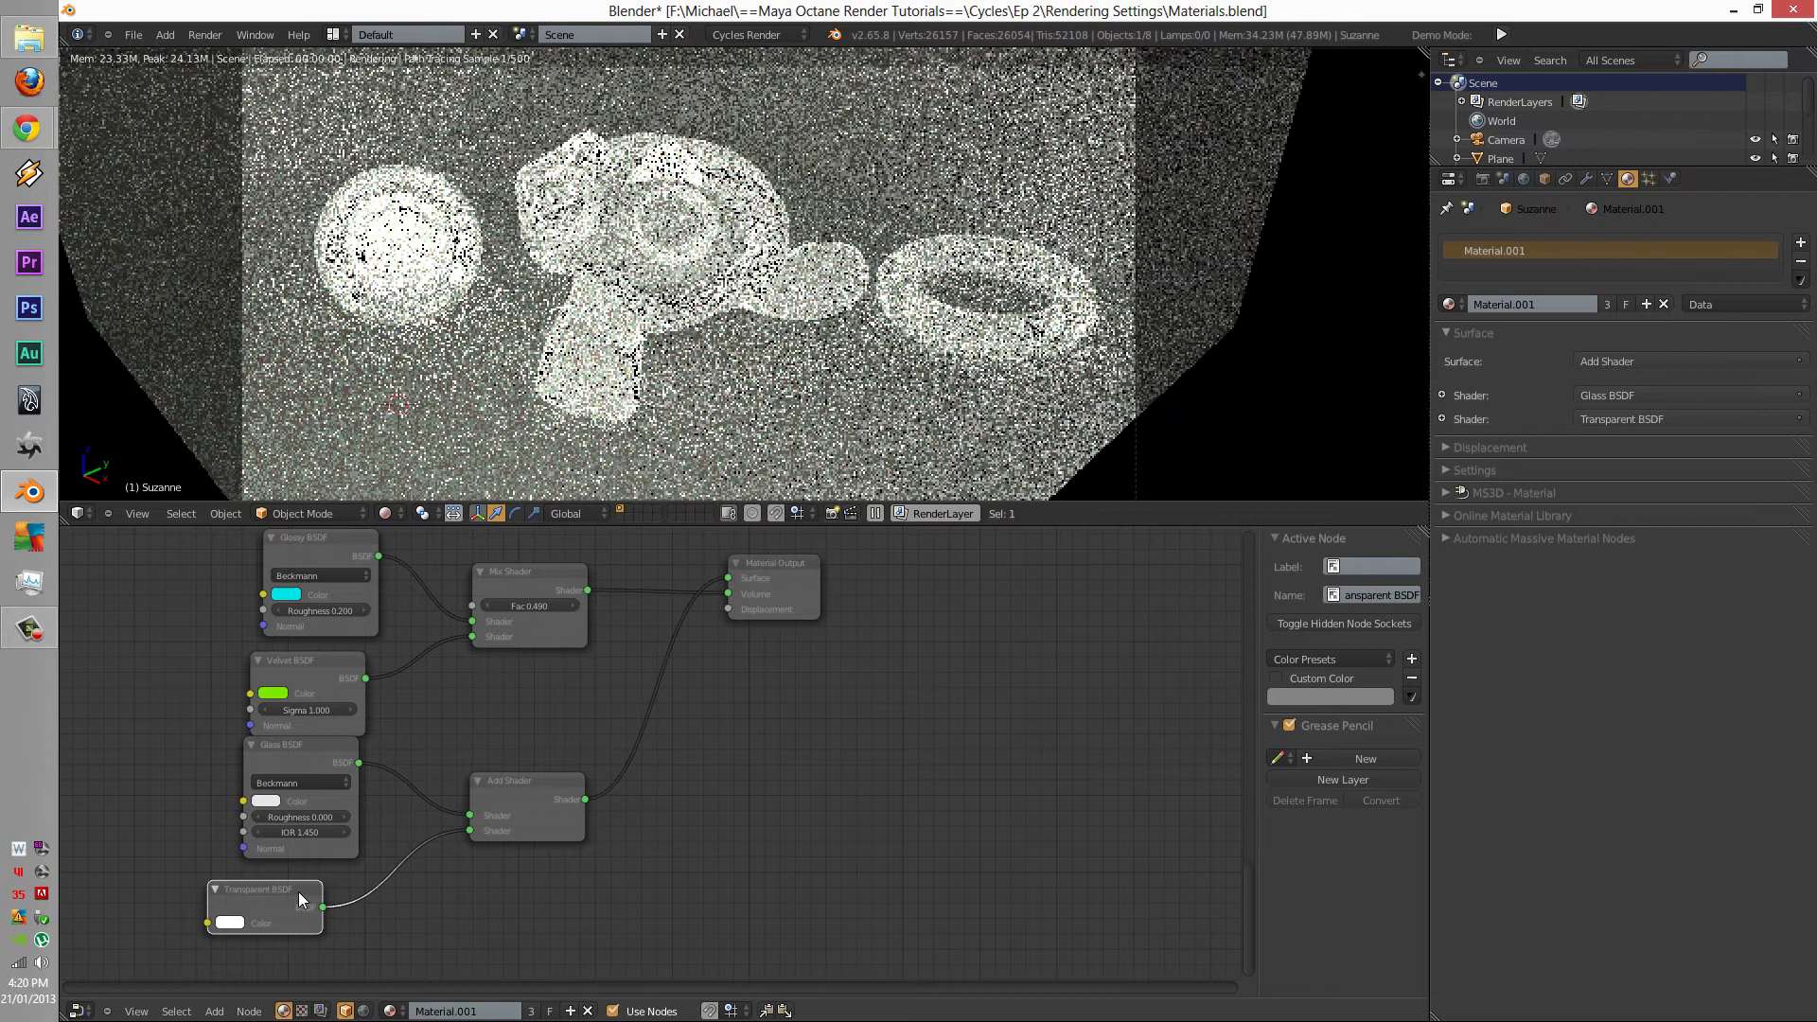
- Set the Glass BSDF's color to cyan and the Transparent BSDF's color to pinkish red
{"action": "left_click", "coordinate": [266, 800]}
{"action": "left_click", "coordinate": [322, 581]}
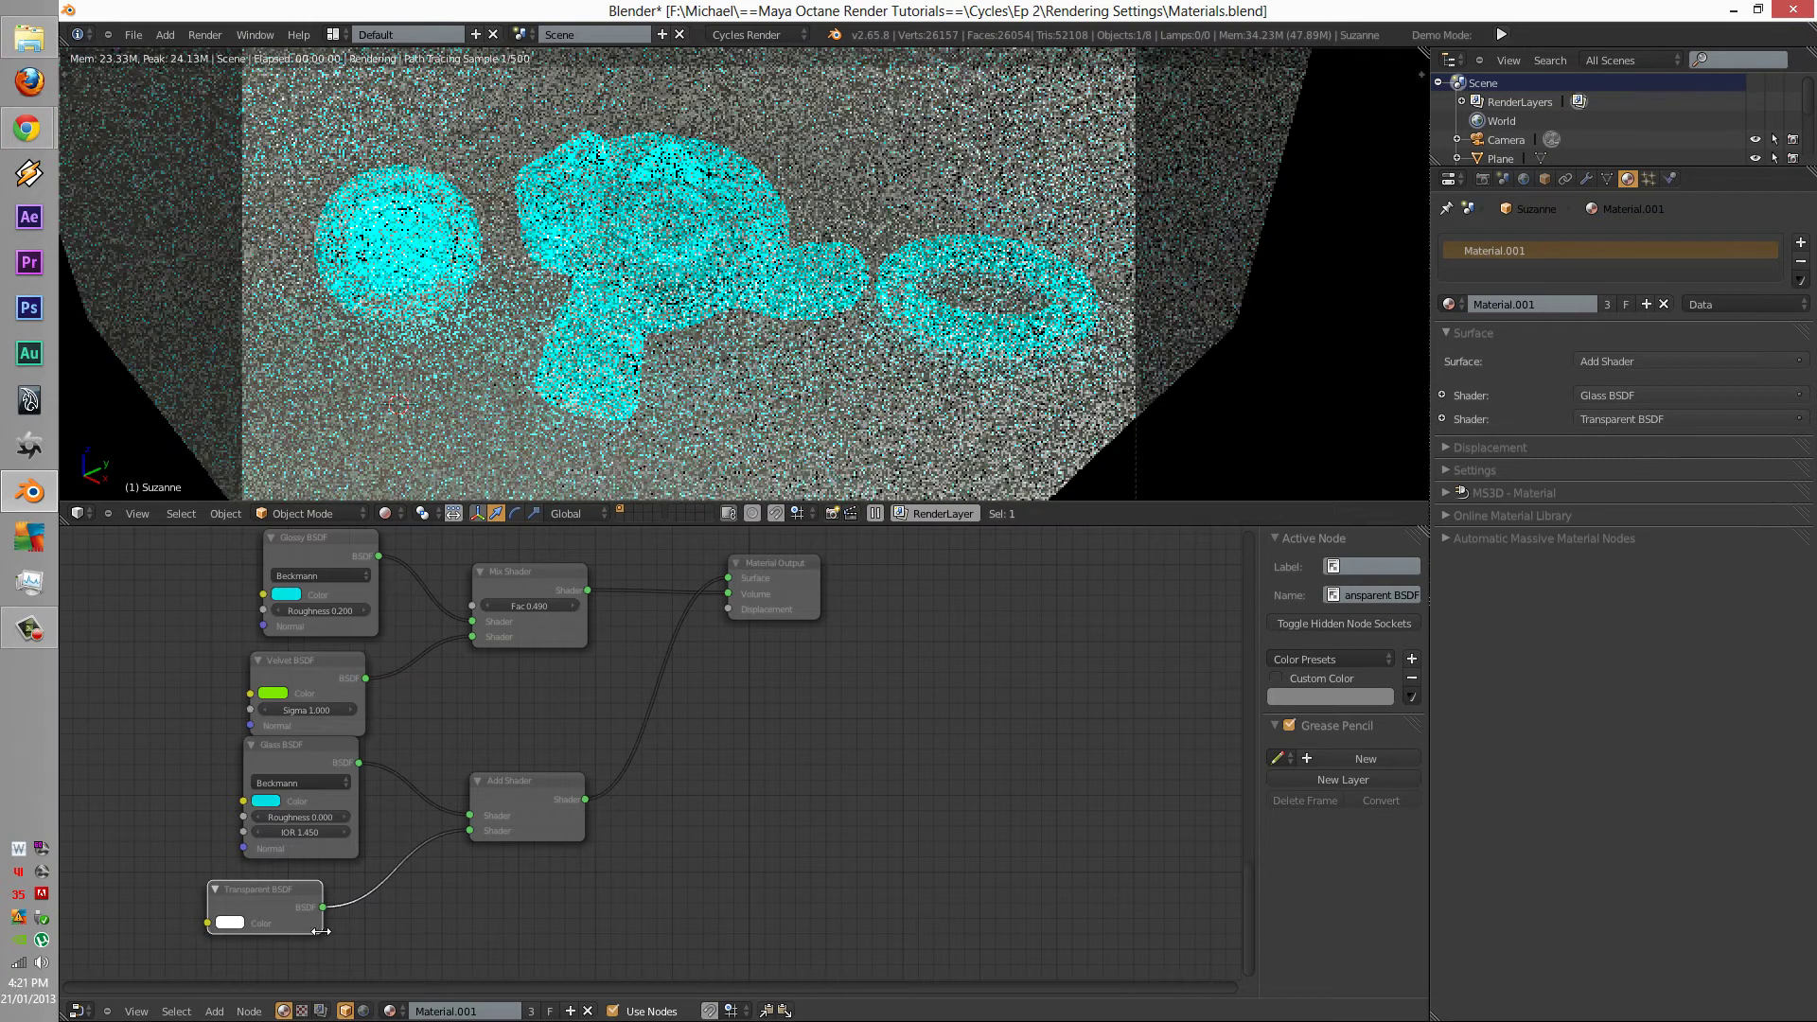
{"action": "left_click", "coordinate": [232, 924]}
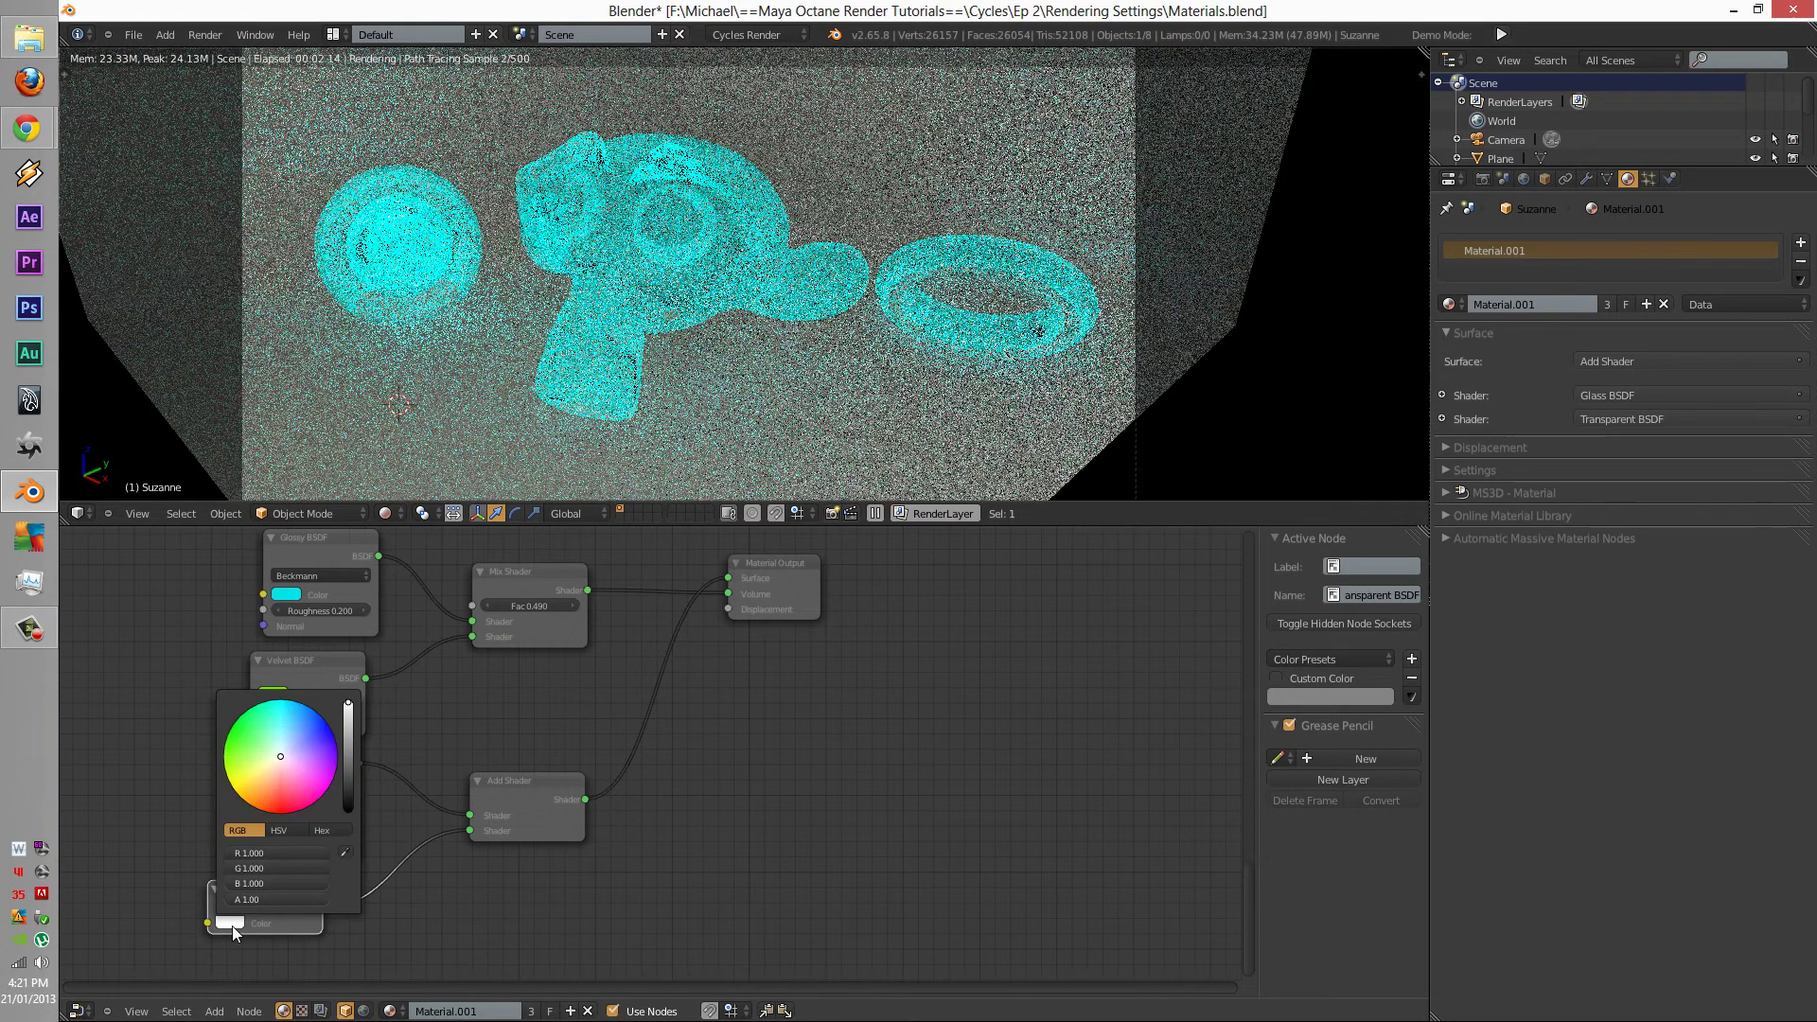
{"action": "left_click", "coordinate": [287, 821]}
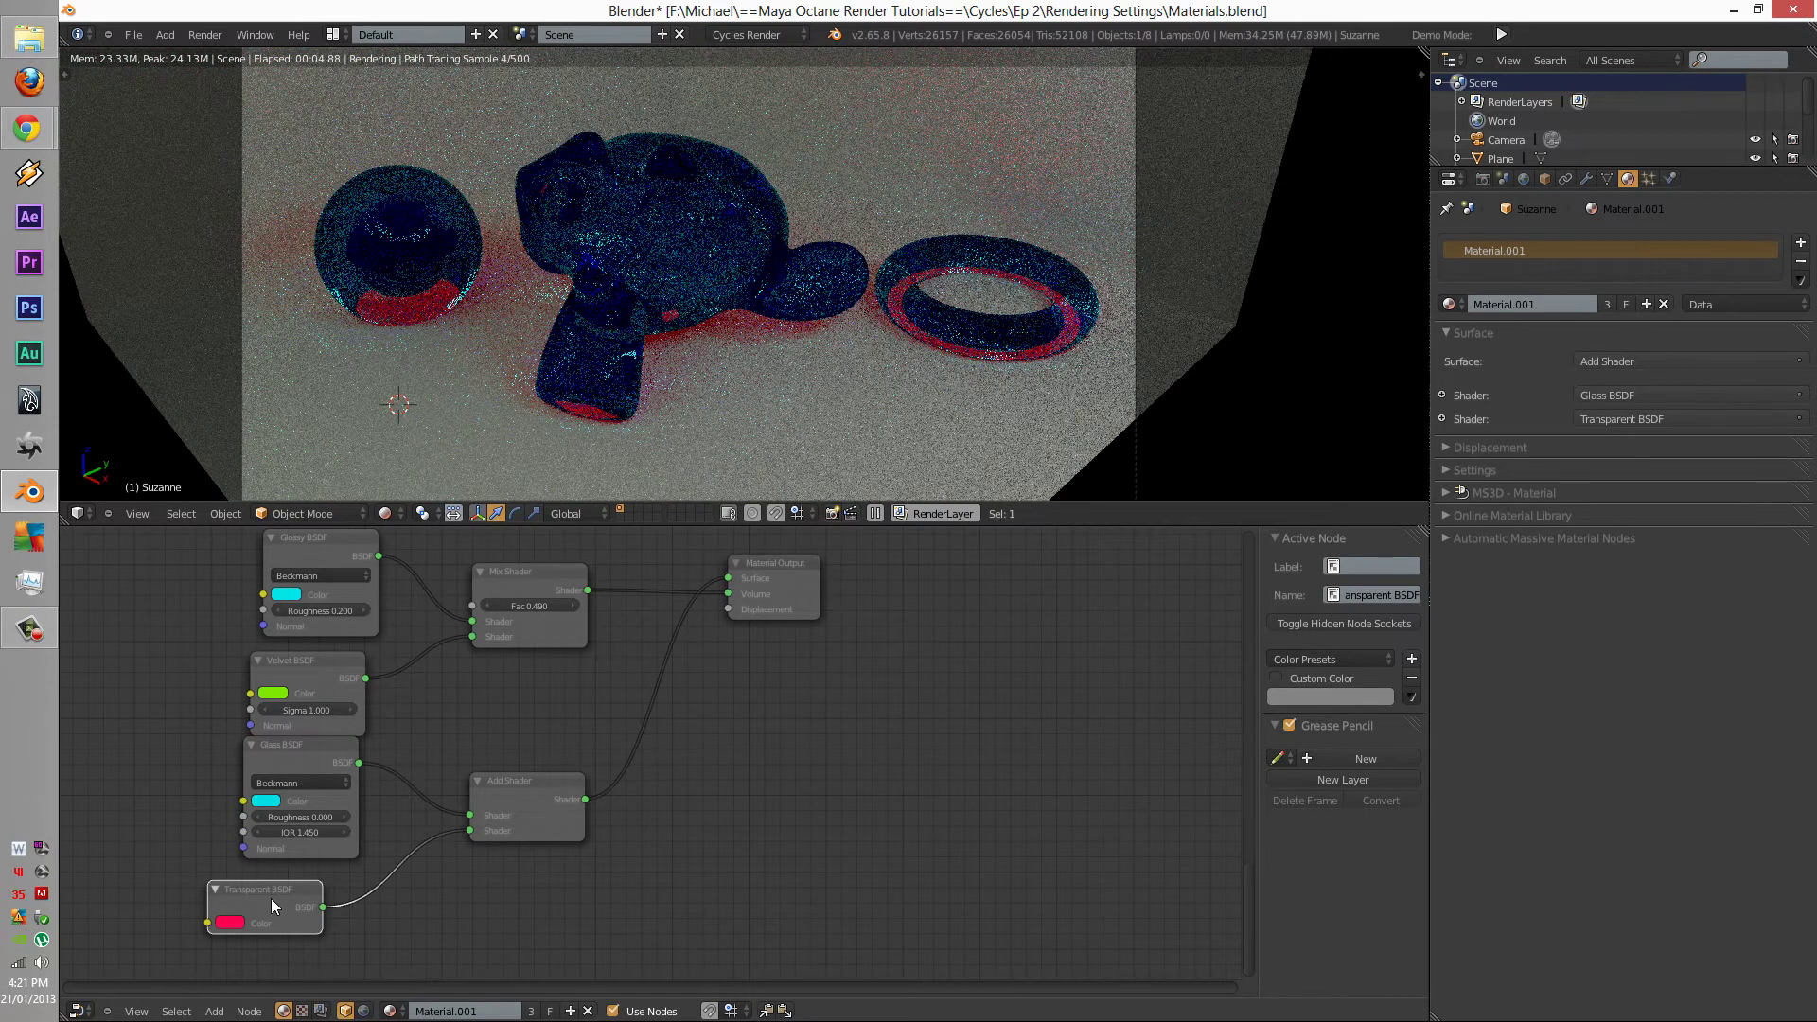
- Raise the Glass BSDF's roughness to 0.400
{"action": "left_click", "coordinate": [340, 817]}
{"action": "left_click", "coordinate": [339, 817]}
{"action": "left_click", "coordinate": [340, 817]}
{"action": "left_click", "coordinate": [340, 817]}
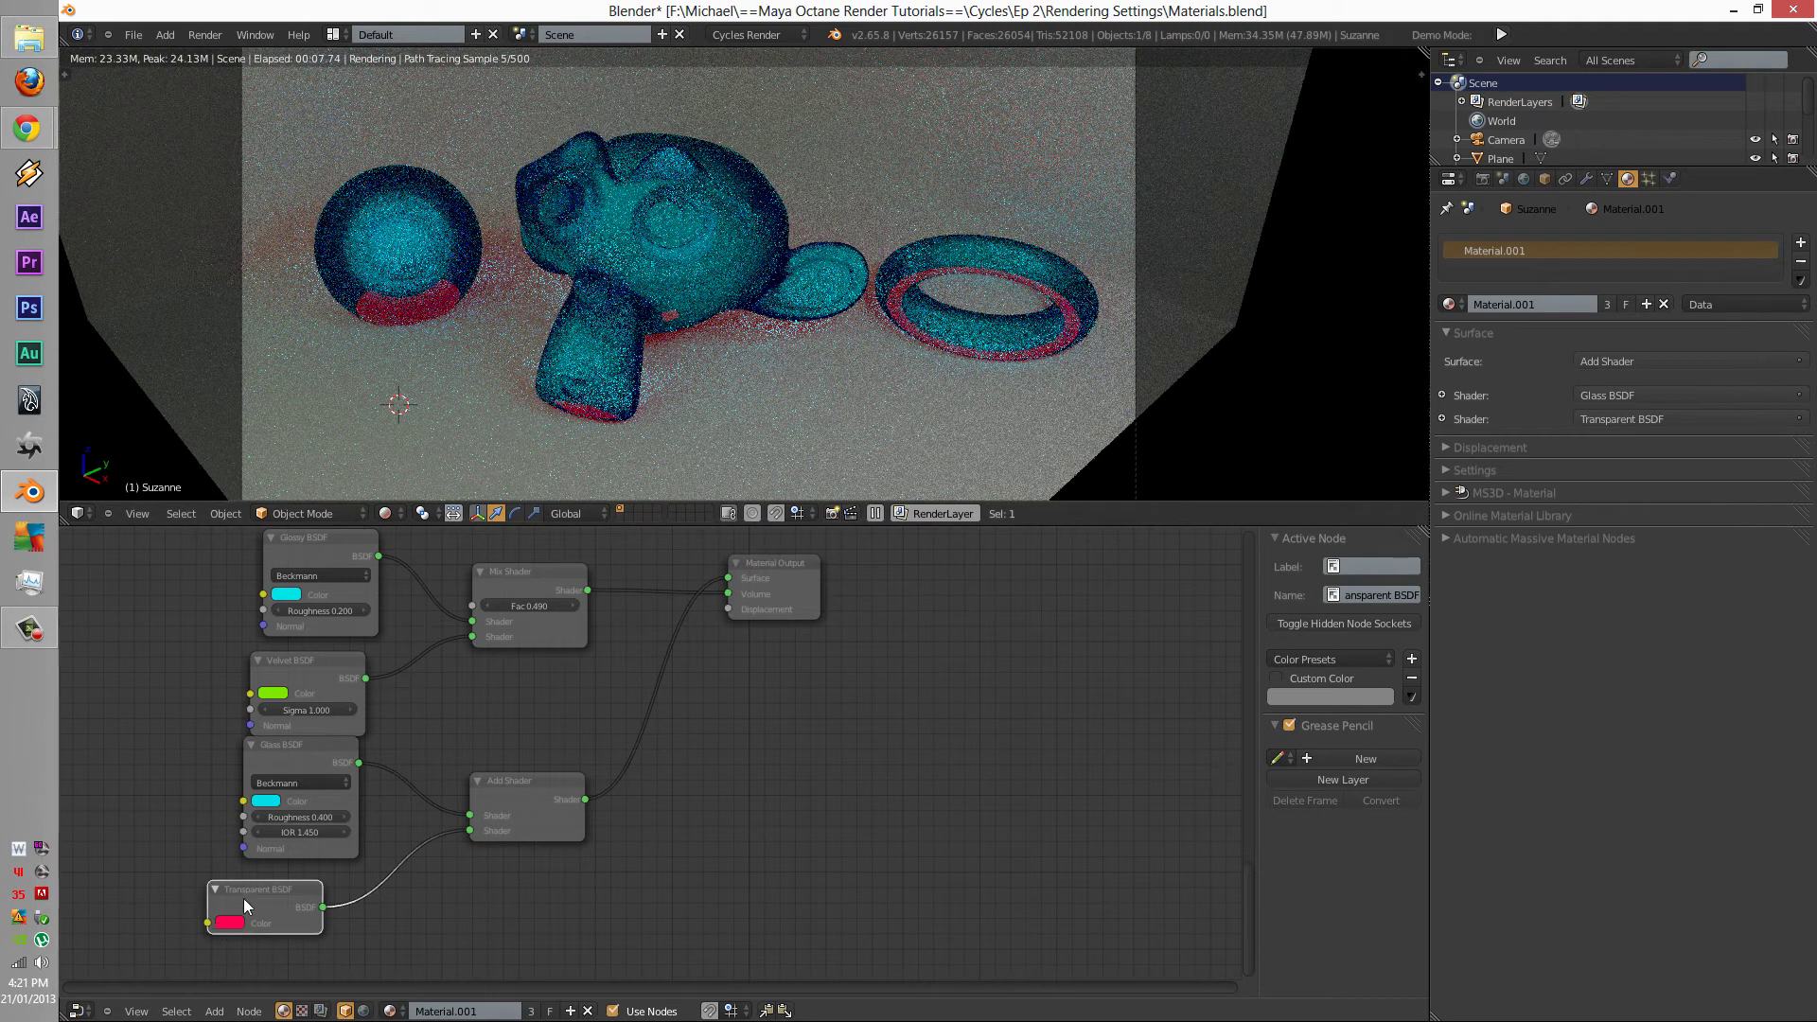
- Delete the Transparent BSDF node and add a Translucent BSDF node in its place
{"action": "key", "text": "x"}
{"action": "key", "text": "shift+a"}
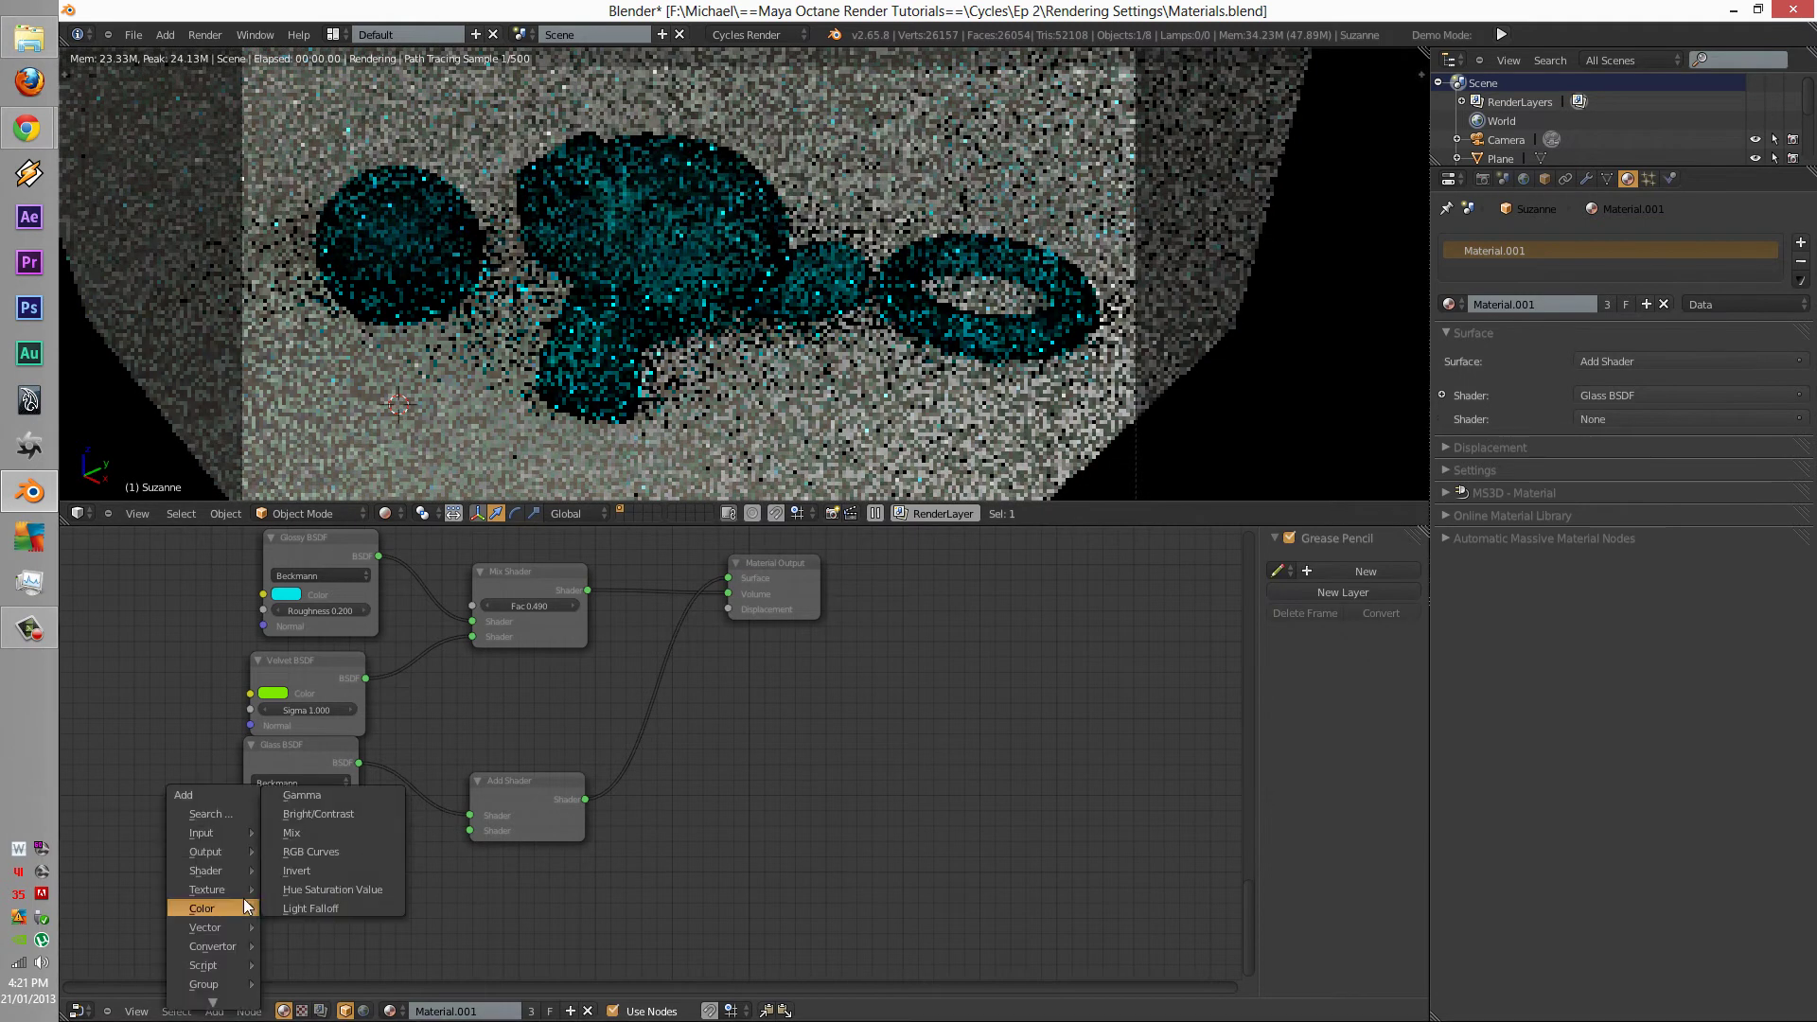
{"action": "mouse_move", "coordinate": [236, 865]}
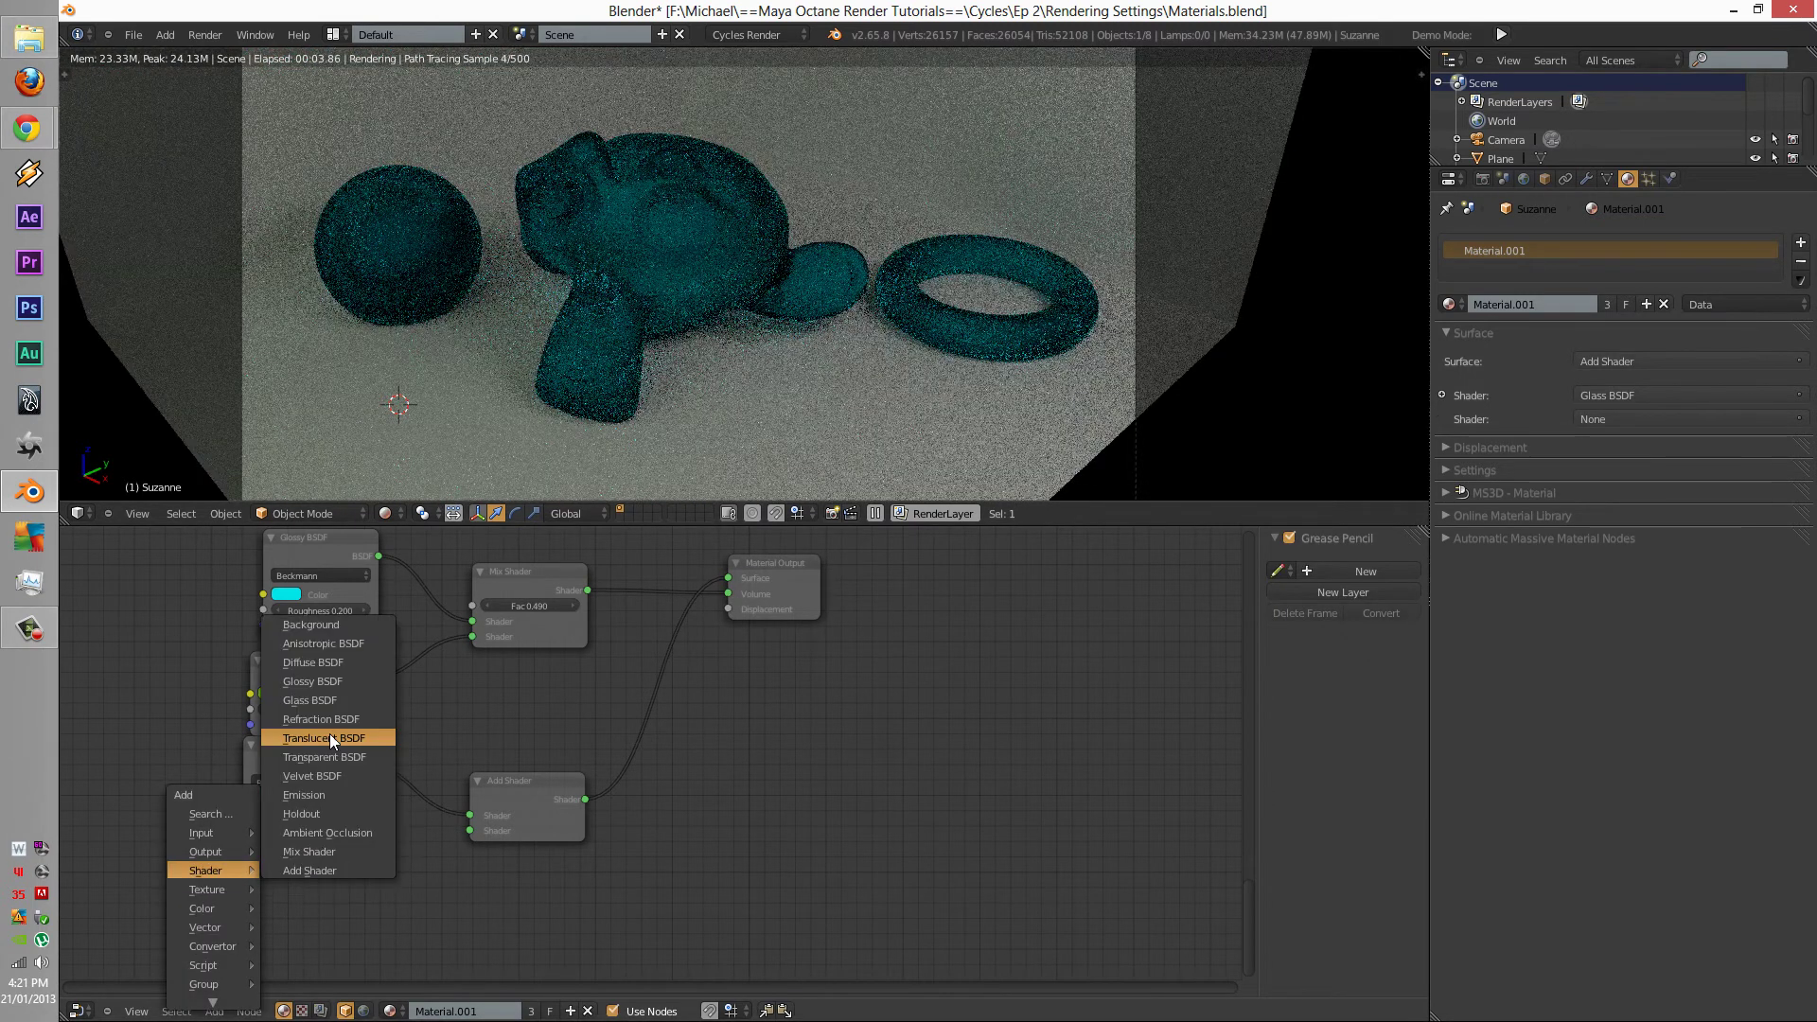
{"action": "left_click", "coordinate": [329, 734]}
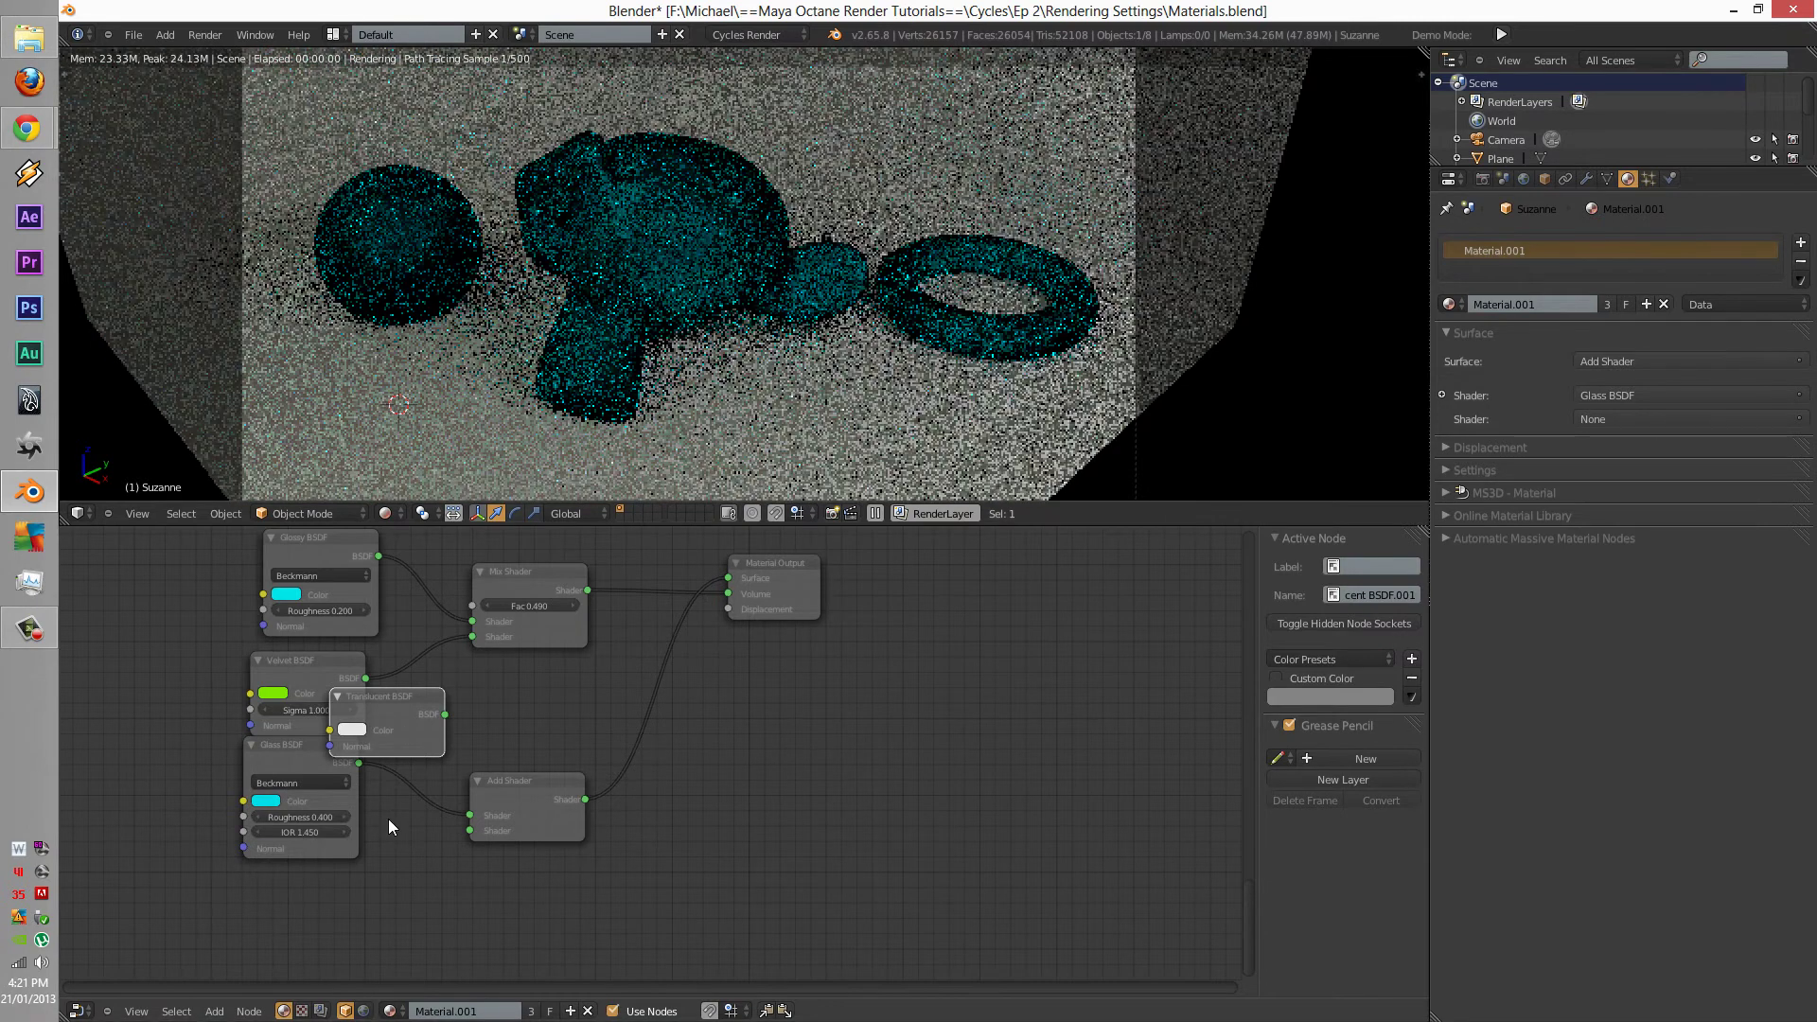
- Move the Translucent BSDF below the Glass BSDF, connect it to the Add Shader's second input, and set its color to green
{"action": "key", "text": "g"}
{"action": "left_click", "coordinate": [271, 978]}
{"action": "left_click_drag", "start_coordinate": [327, 874], "coordinate": [469, 831]}
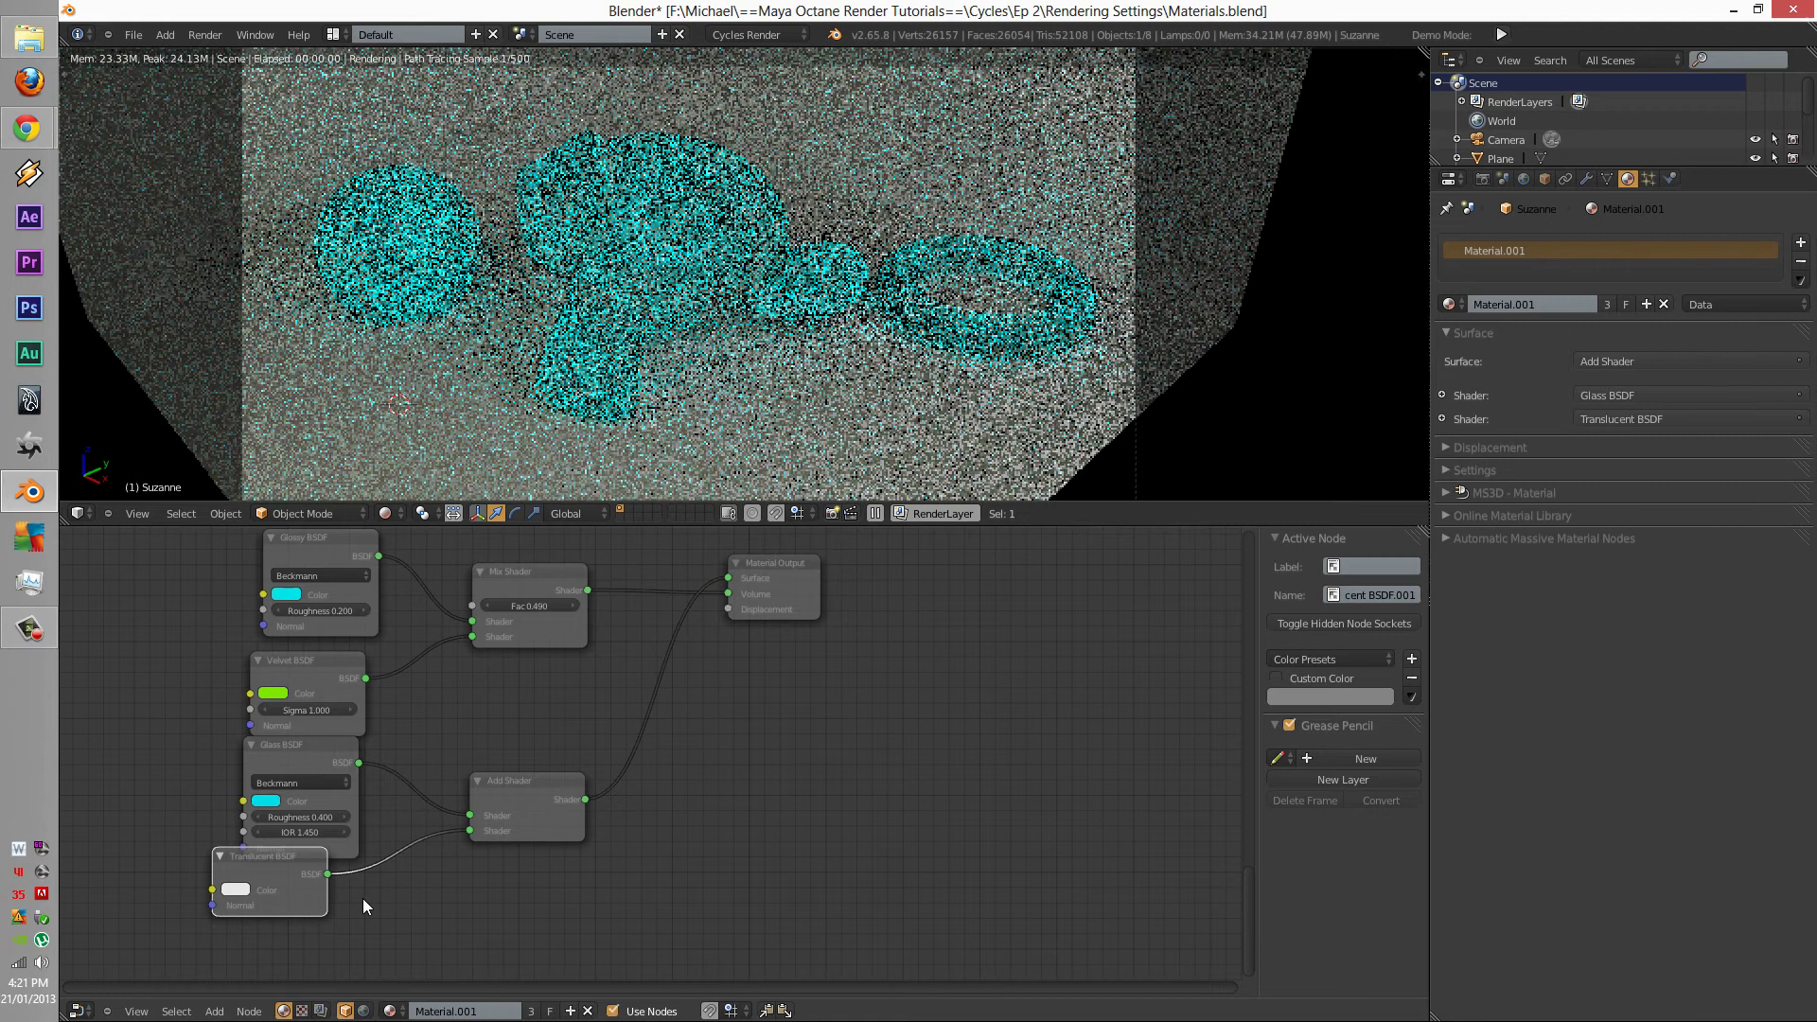
{"action": "left_click", "coordinate": [236, 890]}
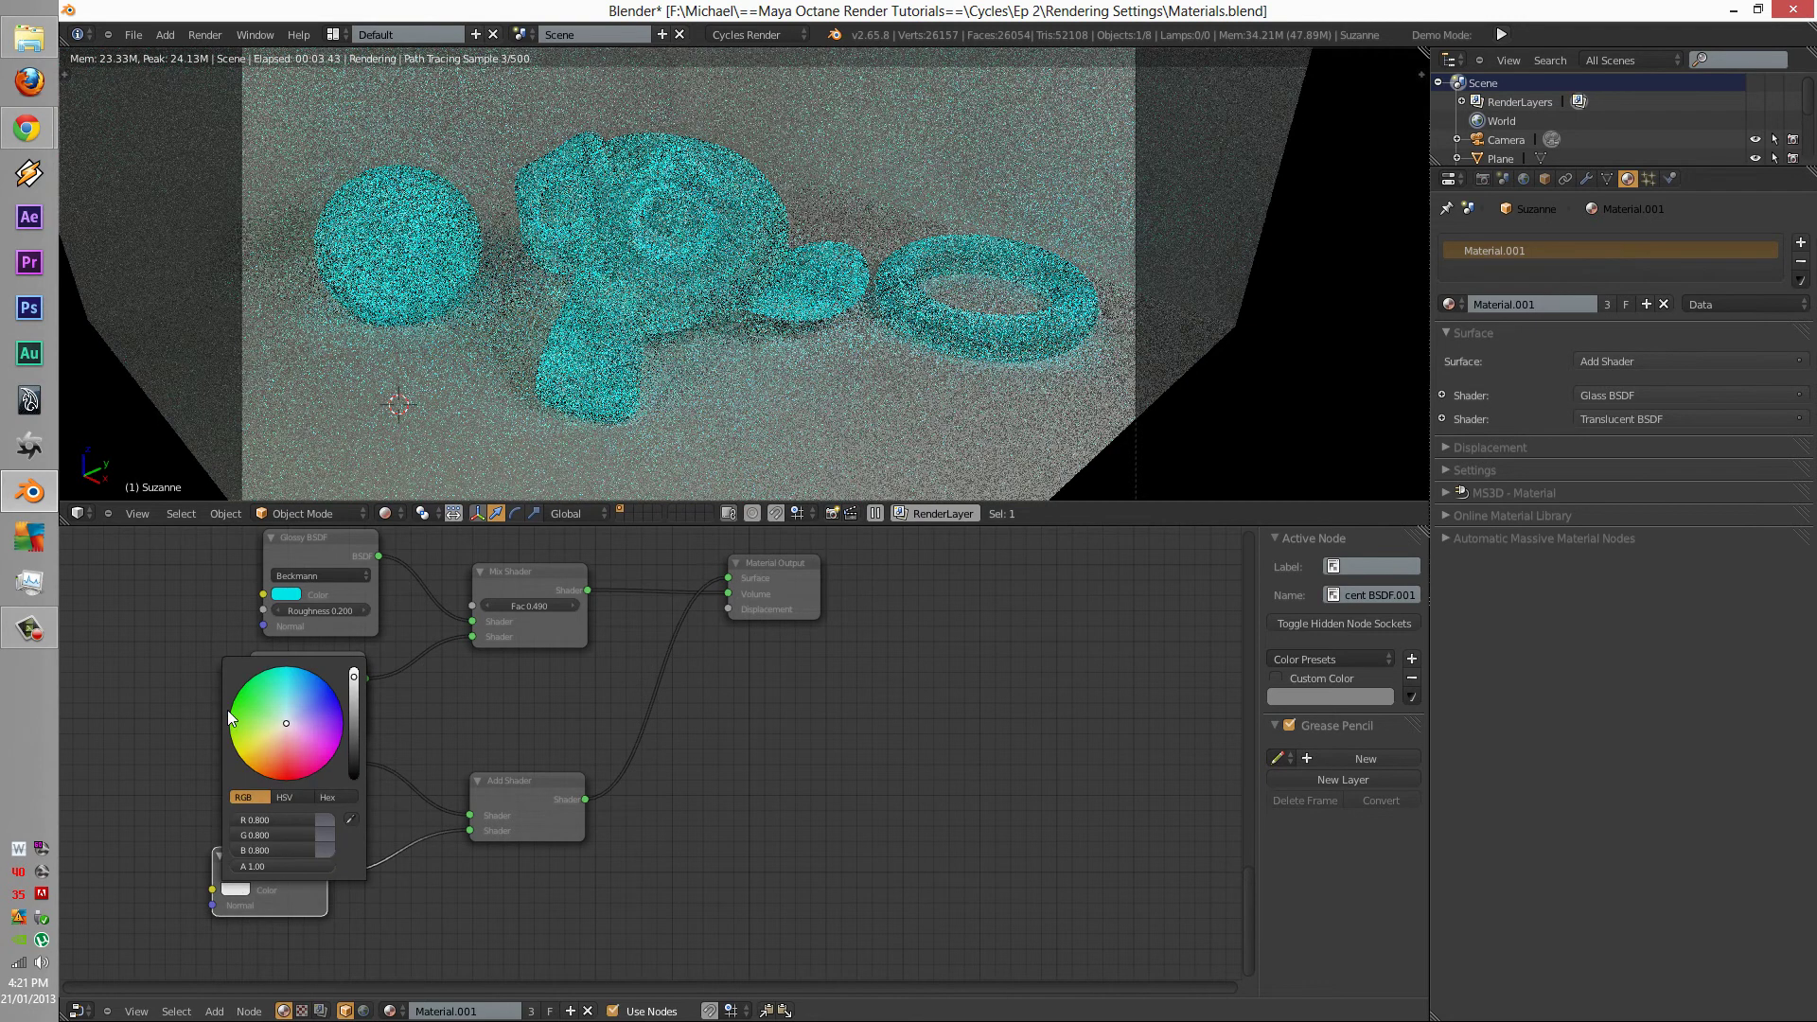
{"action": "left_click", "coordinate": [244, 709]}
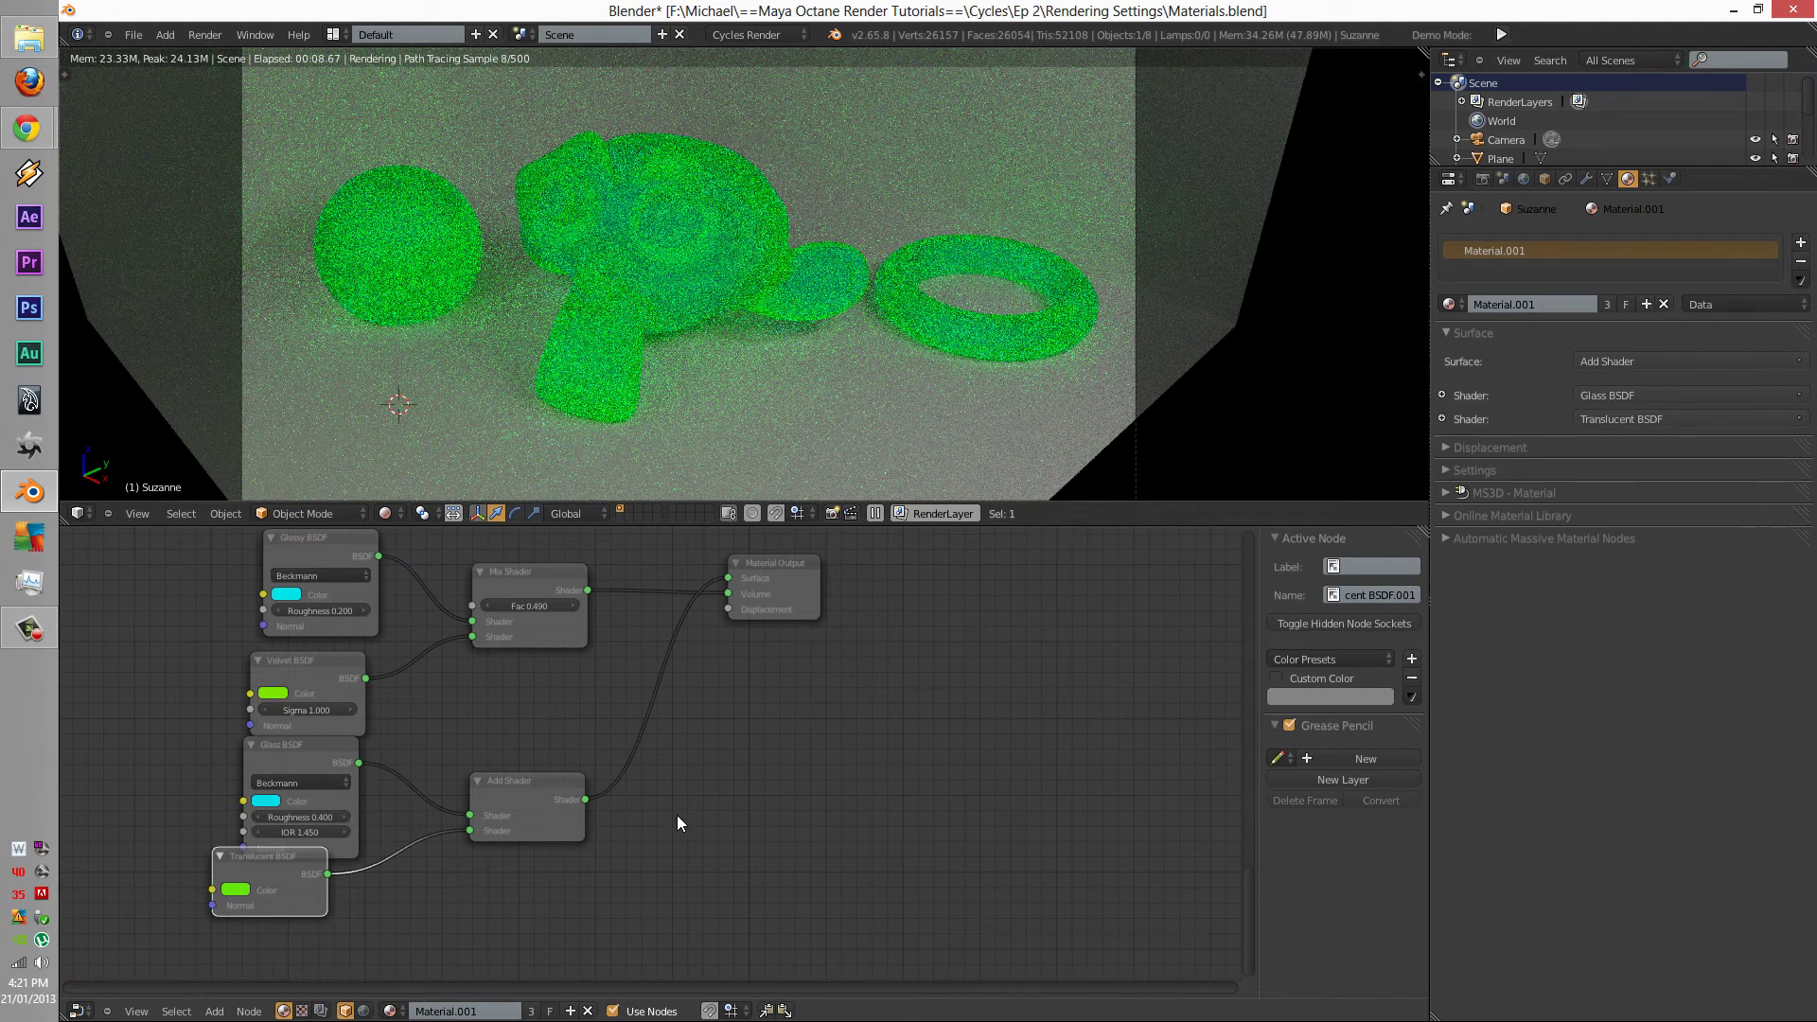
- Delete the Material Output node and add a second Mix Shader node to the right of the existing shader nodes
{"action": "left_click", "coordinate": [776, 589]}
{"action": "key", "text": "x"}
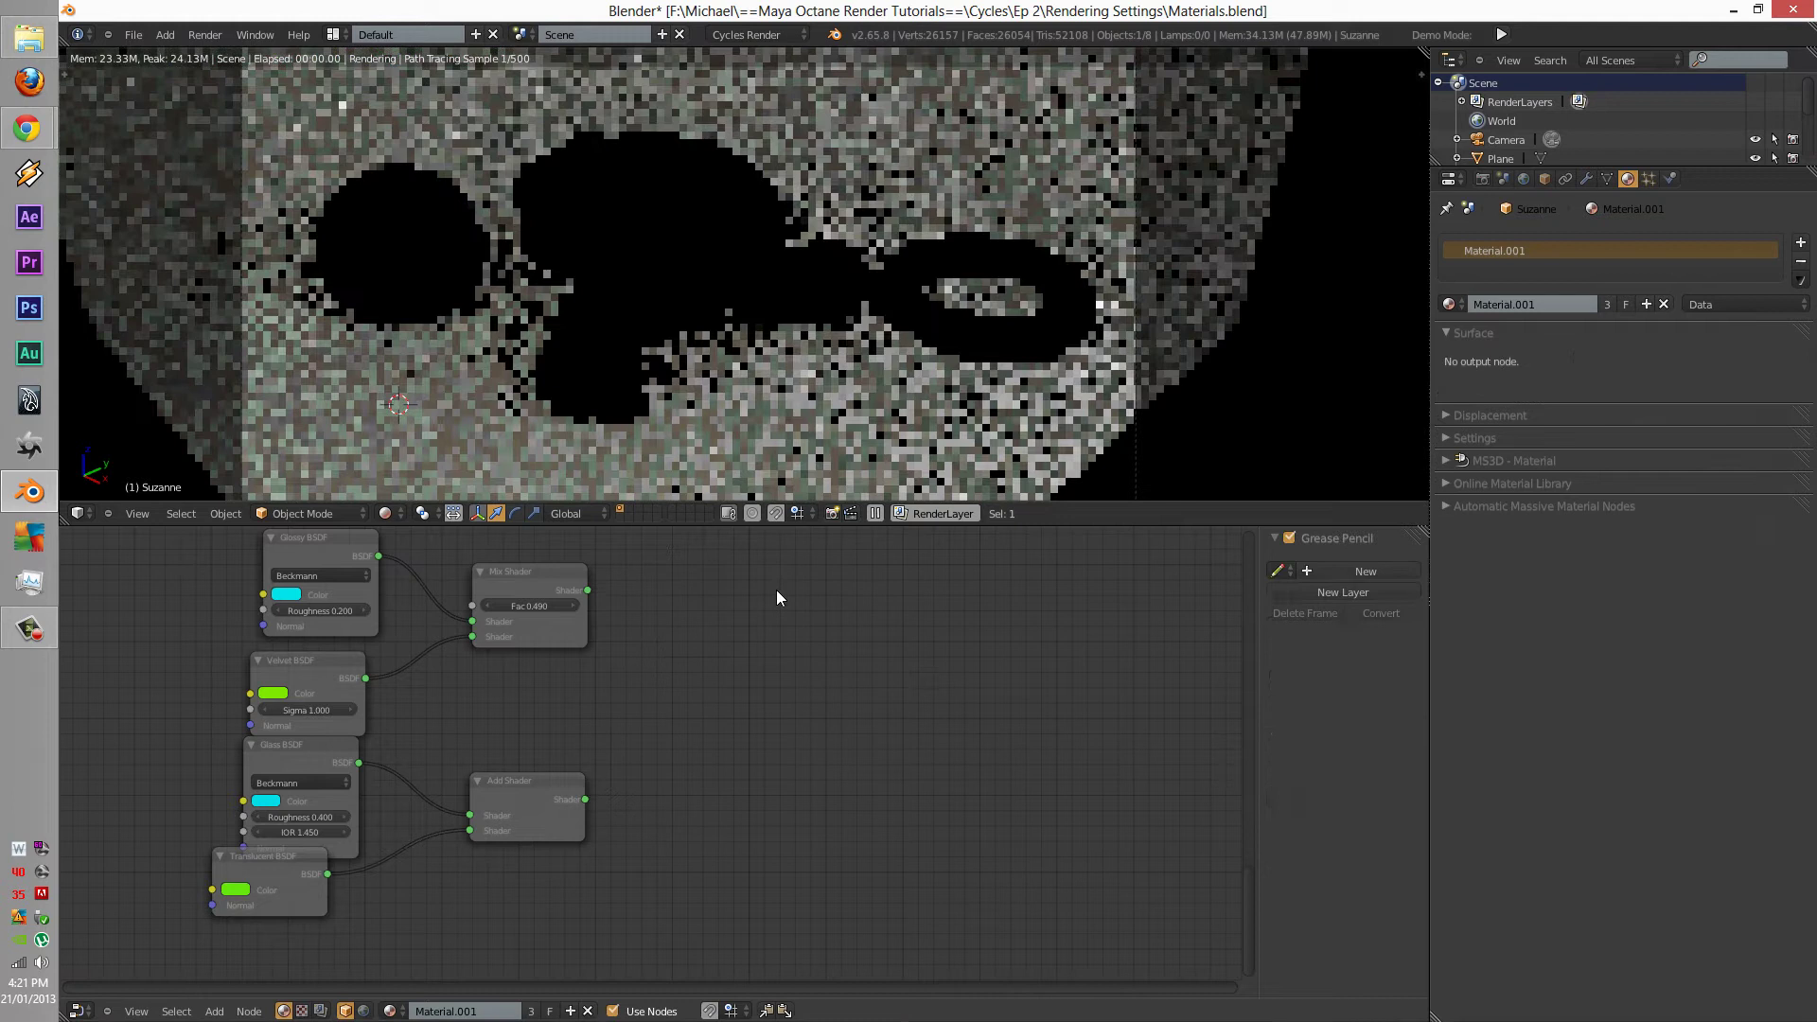
{"action": "key", "text": "shift+a"}
{"action": "mouse_move", "coordinate": [615, 738]}
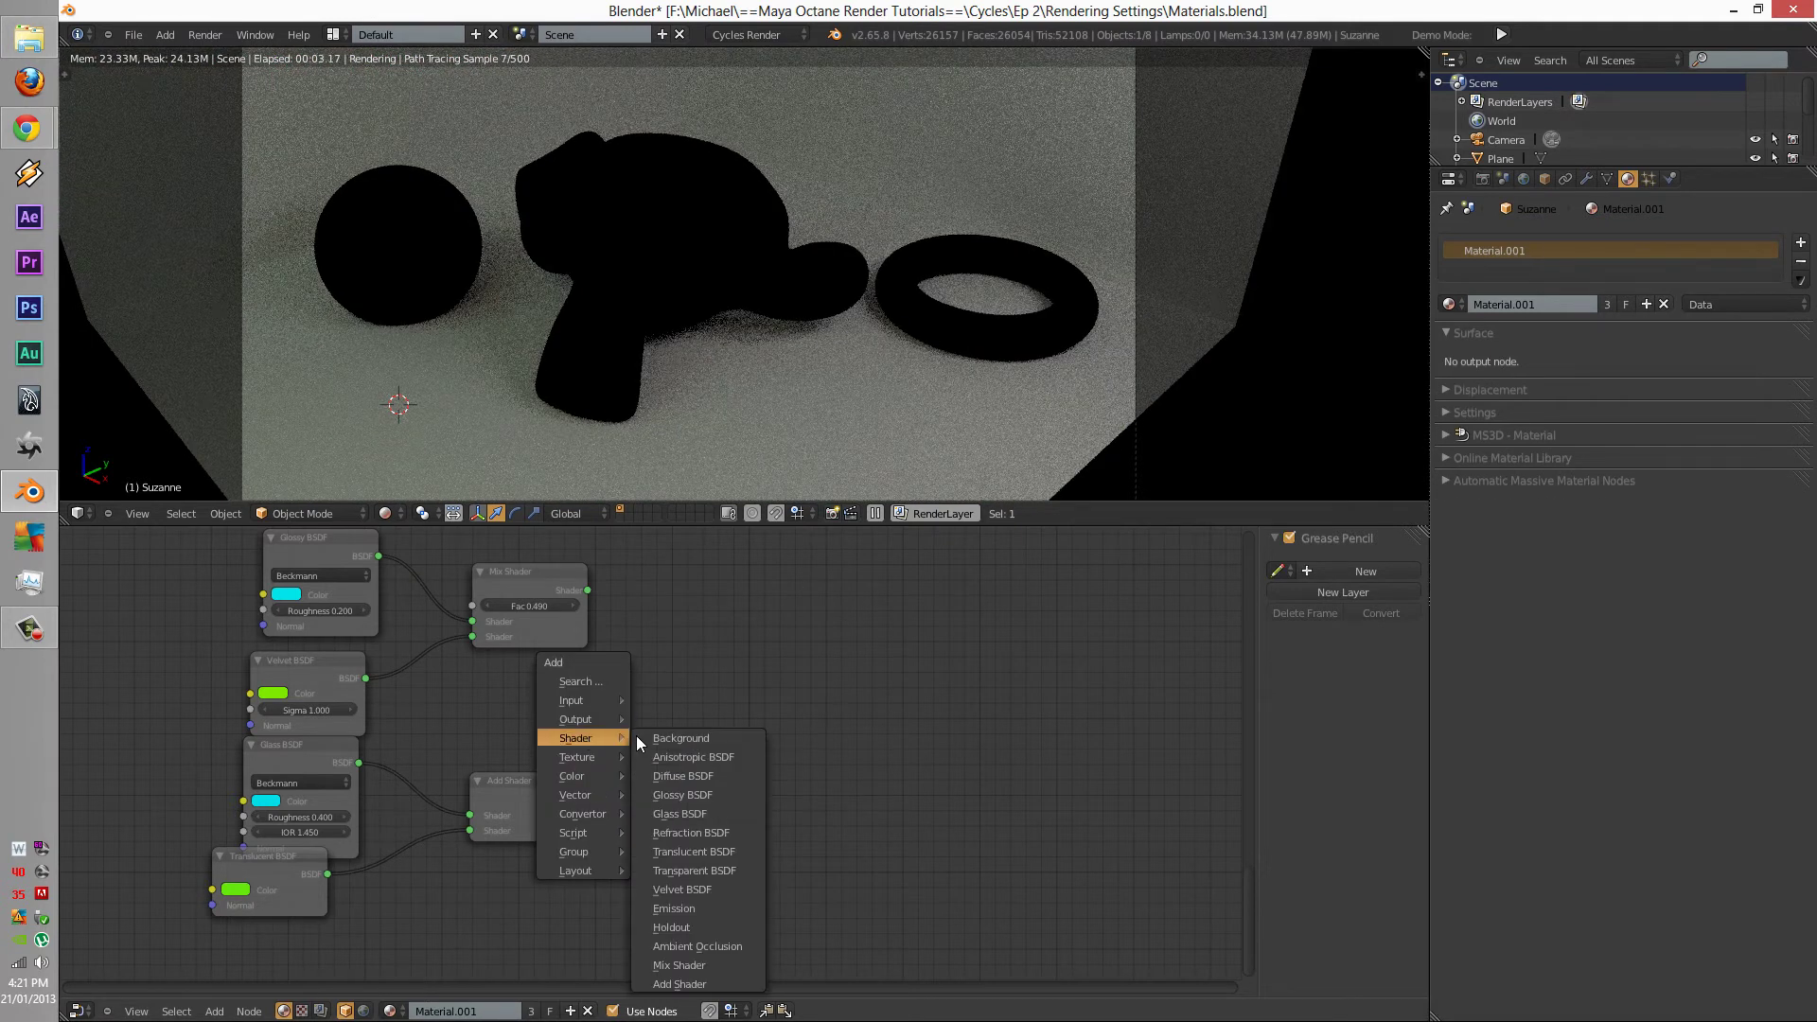
{"action": "left_click", "coordinate": [653, 740]}
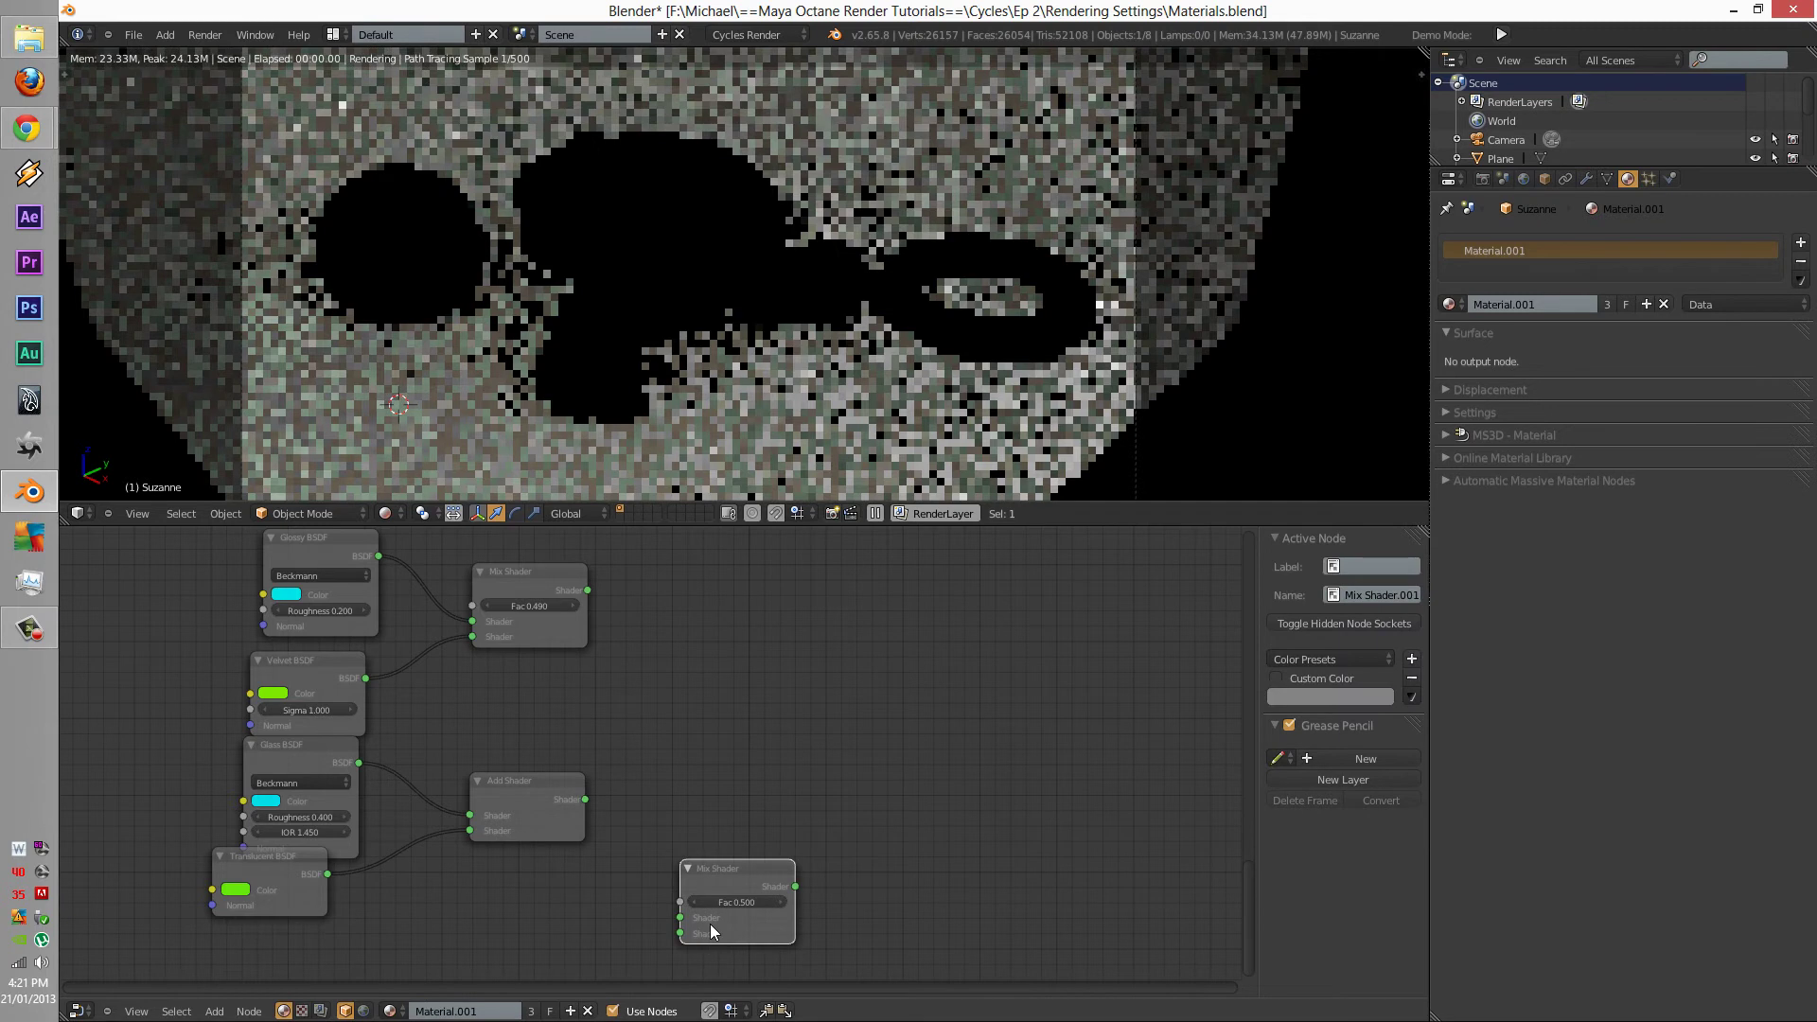
{"action": "left_click", "coordinate": [686, 752]}
- Add a second Add Shader node to the right of the new Mix Shader
{"action": "key", "text": "shift+a"}
{"action": "mouse_move", "coordinate": [724, 695]}
{"action": "left_click", "coordinate": [785, 710]}
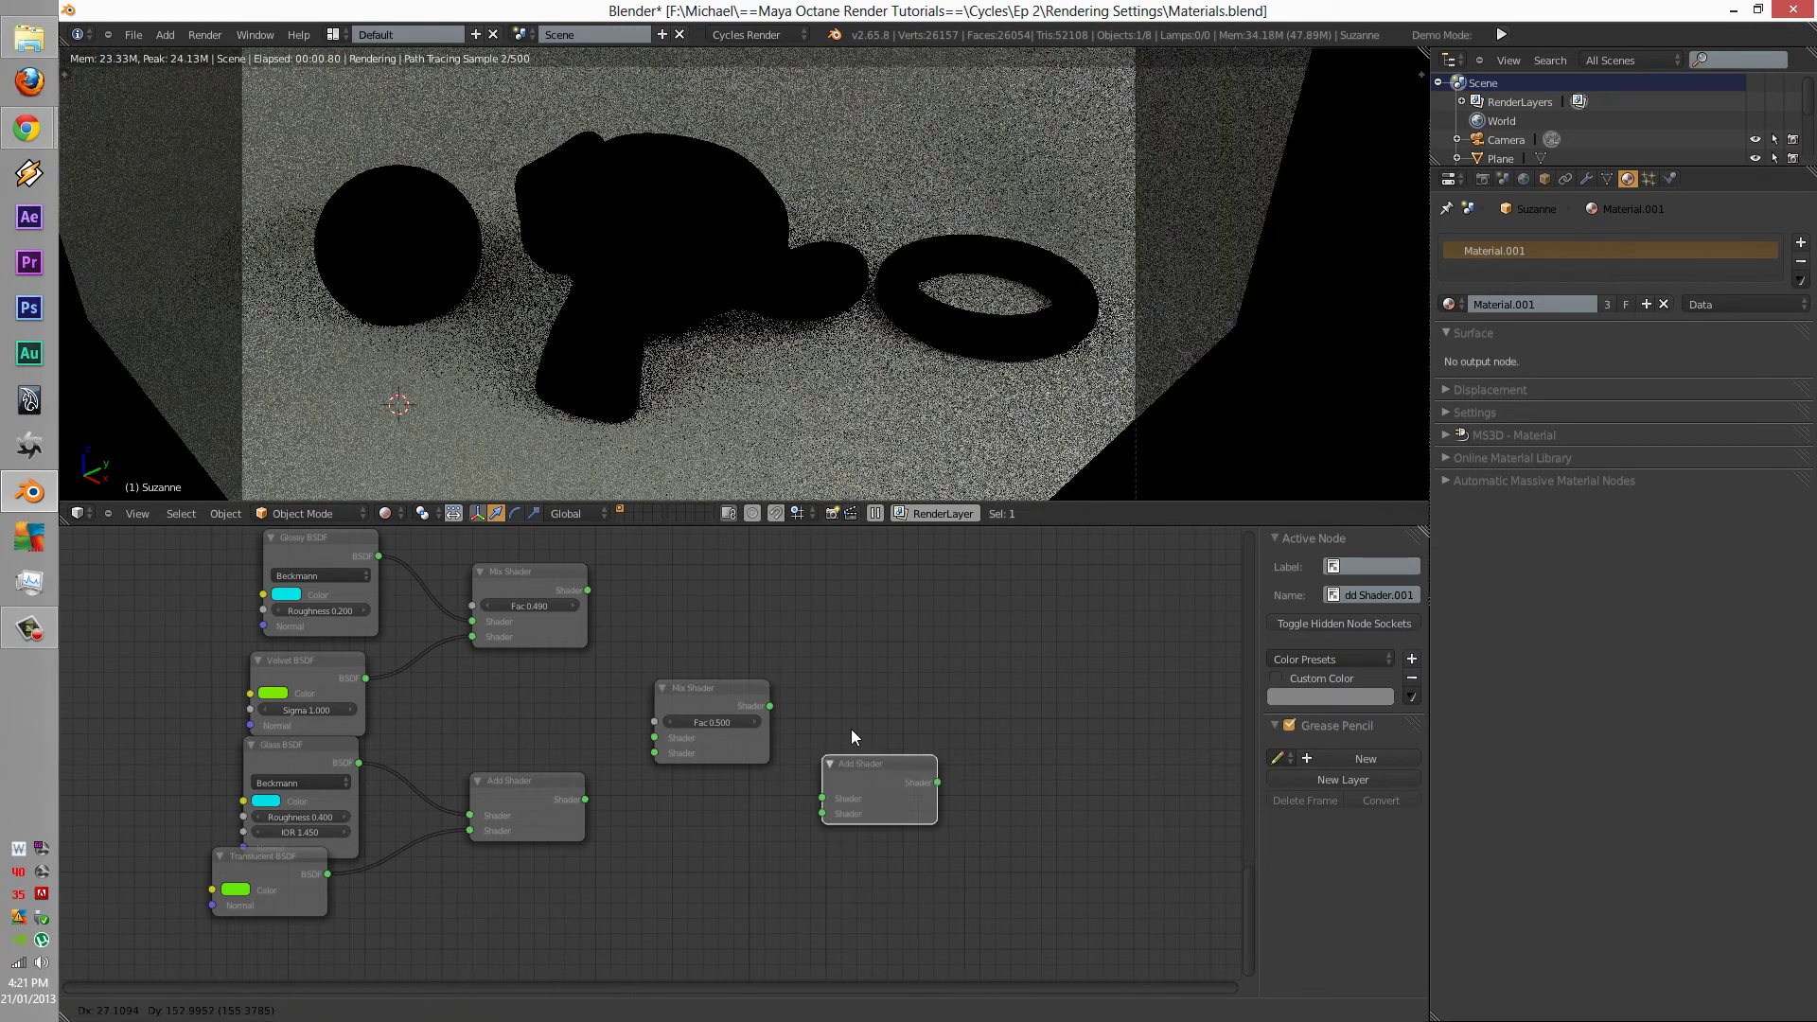
{"action": "left_click", "coordinate": [819, 697]}
- Feed the original Mix Shader and Add Shader into the new Mix Shader, and connect its output to the new Add Shader's first input
{"action": "left_click_drag", "start_coordinate": [588, 590], "coordinate": [654, 738]}
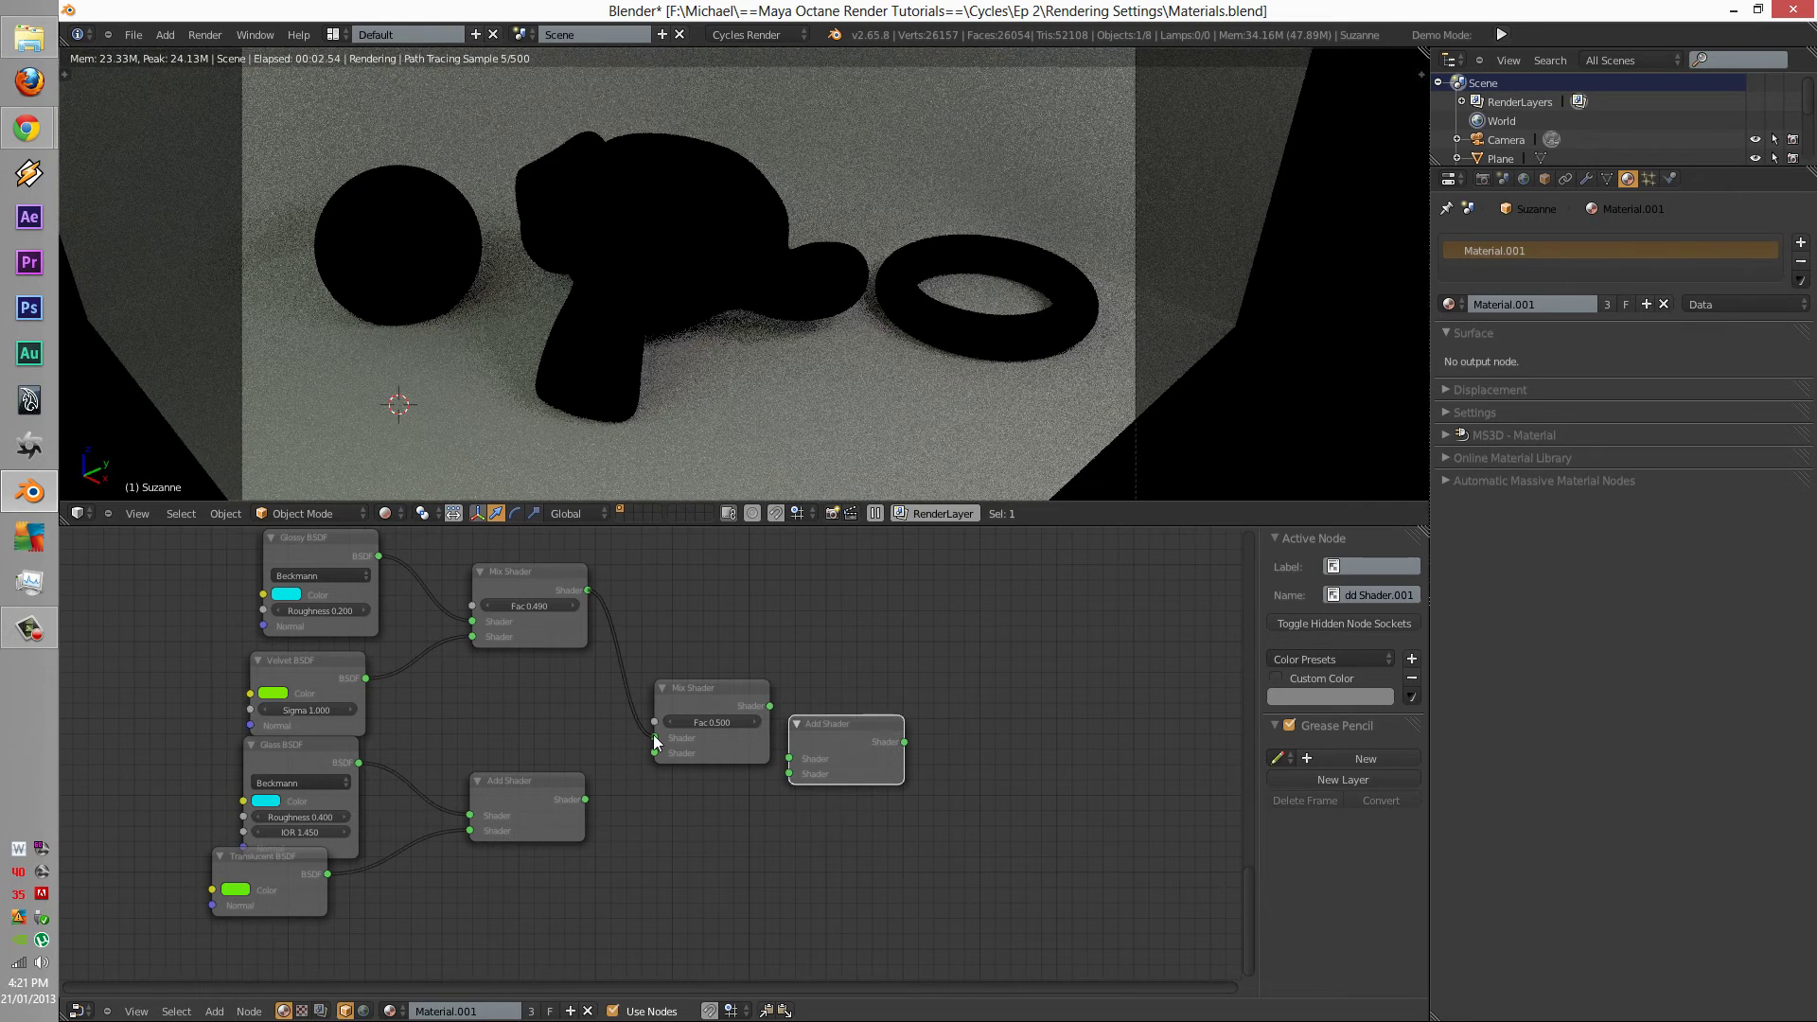
{"action": "left_click_drag", "start_coordinate": [585, 800], "coordinate": [653, 752]}
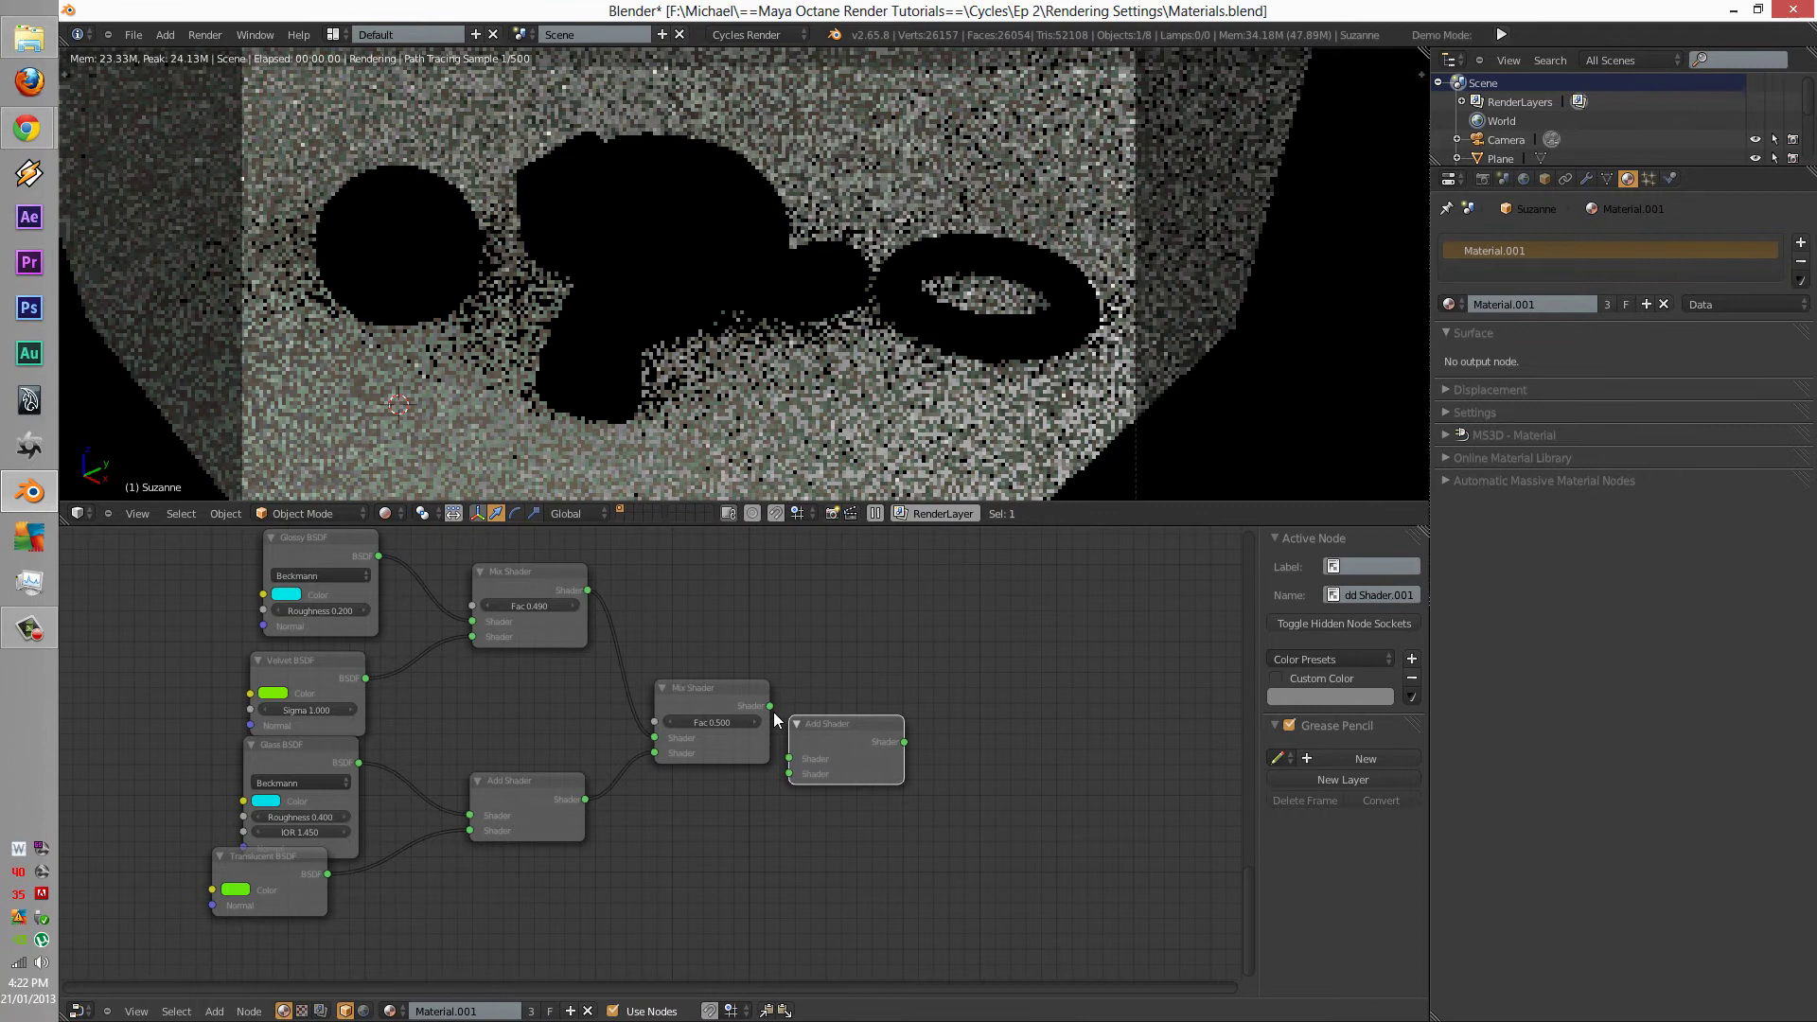
{"action": "key", "text": "g"}
{"action": "left_click", "coordinate": [862, 720]}
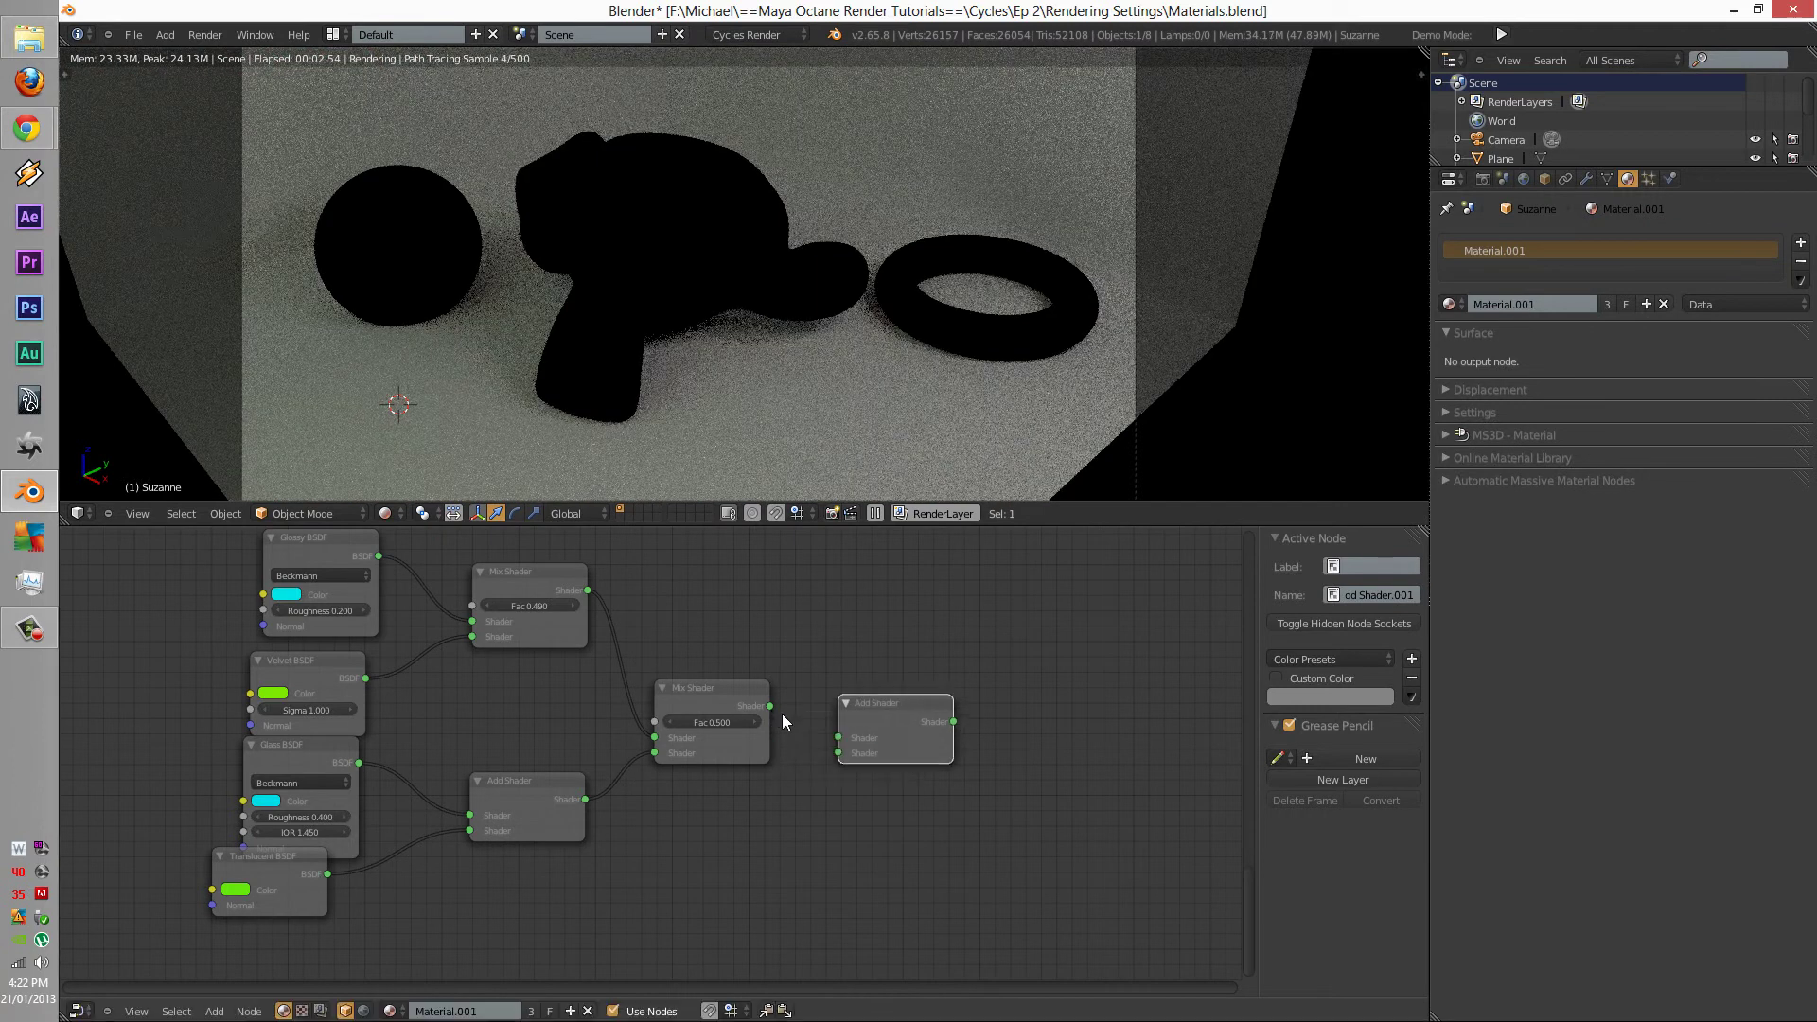
{"action": "left_click_drag", "start_coordinate": [769, 706], "coordinate": [838, 737]}
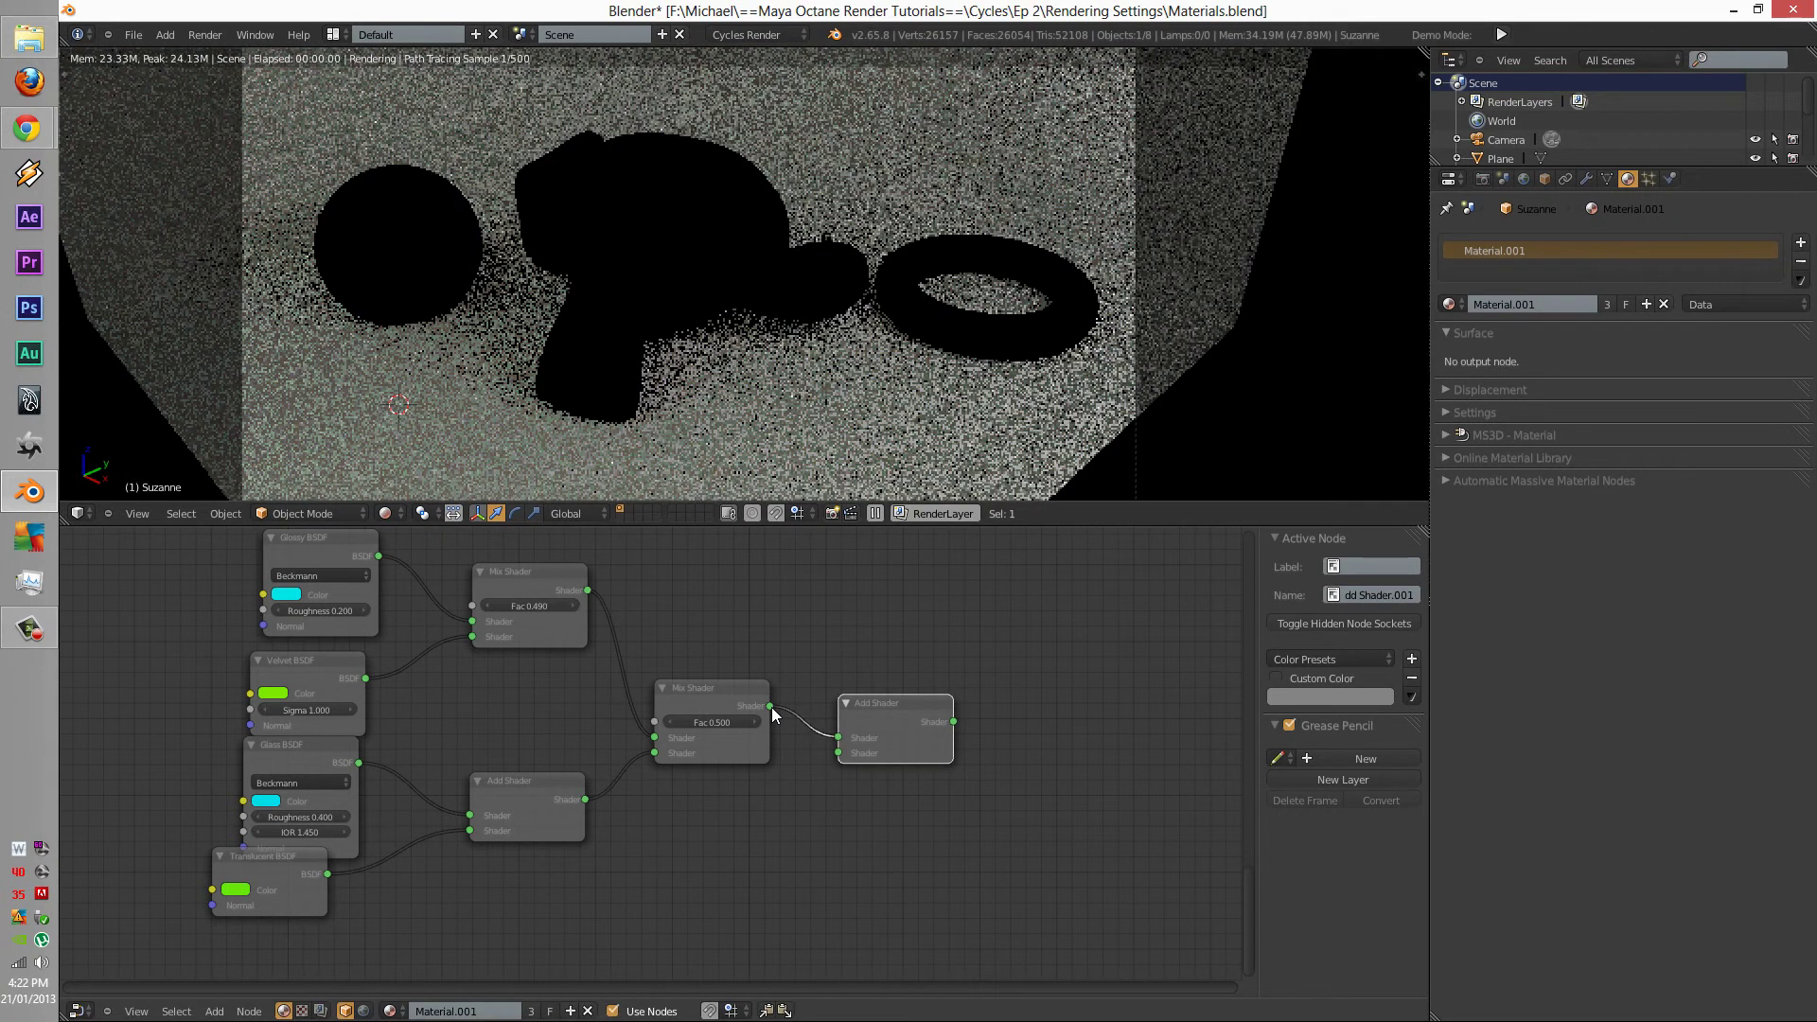
- Link the new Mix Shader to the new Add Shader's second input, and connect the Add Shader to a newly added Material Output's Surface input
{"action": "key", "text": "shift+a"}
{"action": "mouse_move", "coordinate": [793, 805]}
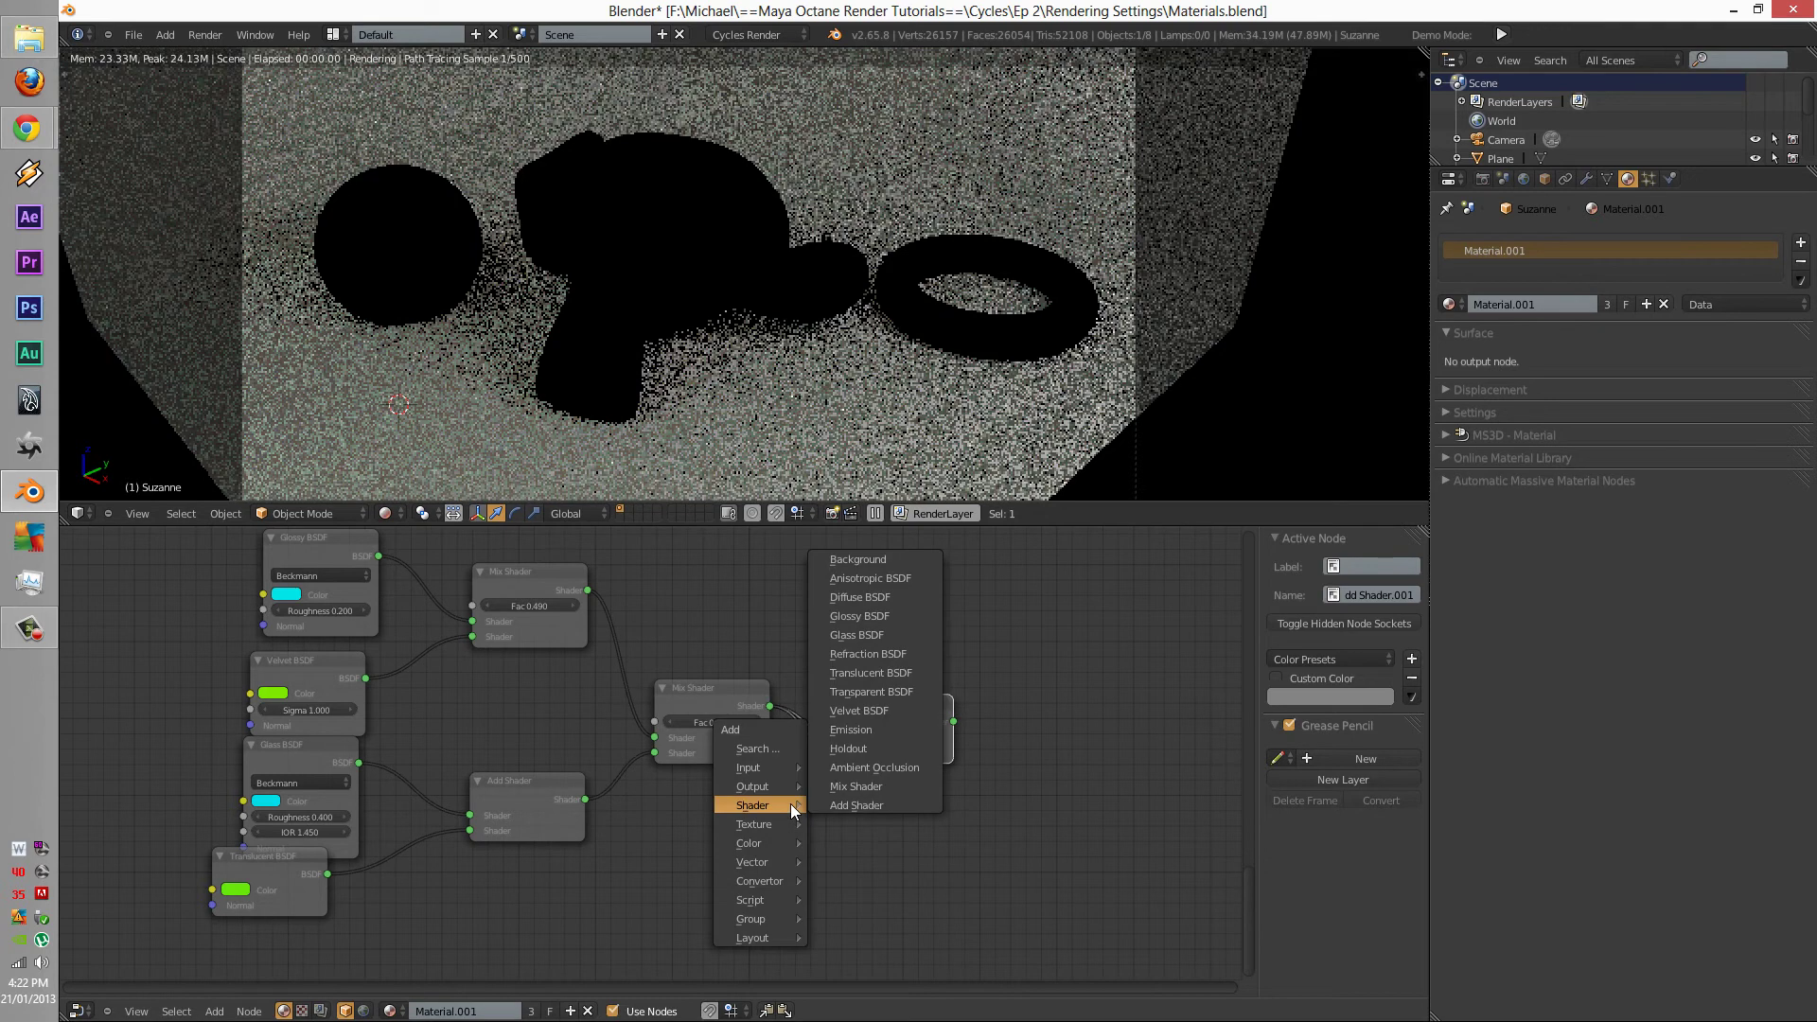
{"action": "left_click", "coordinate": [859, 806]}
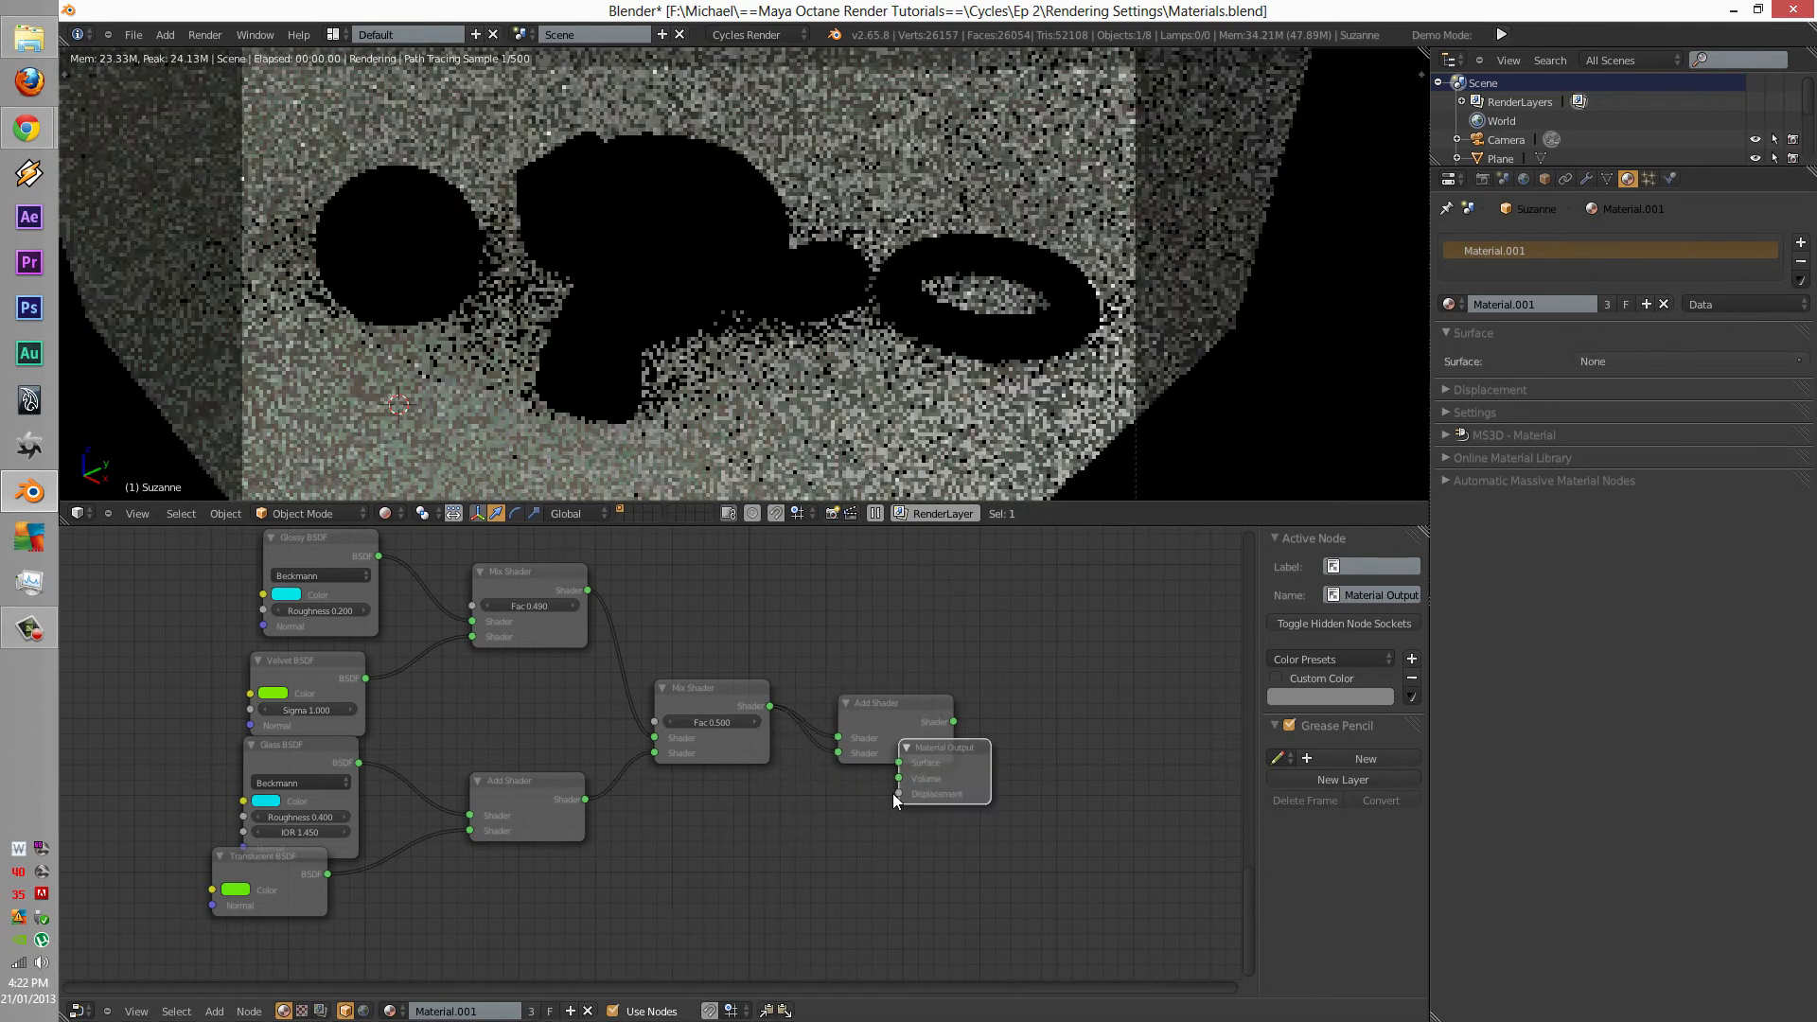
{"action": "left_click_drag", "start_coordinate": [922, 777], "coordinate": [1002, 726]}
{"action": "scroll", "coordinate": [774, 815], "scroll_direction": "down", "scroll_amount": 1}
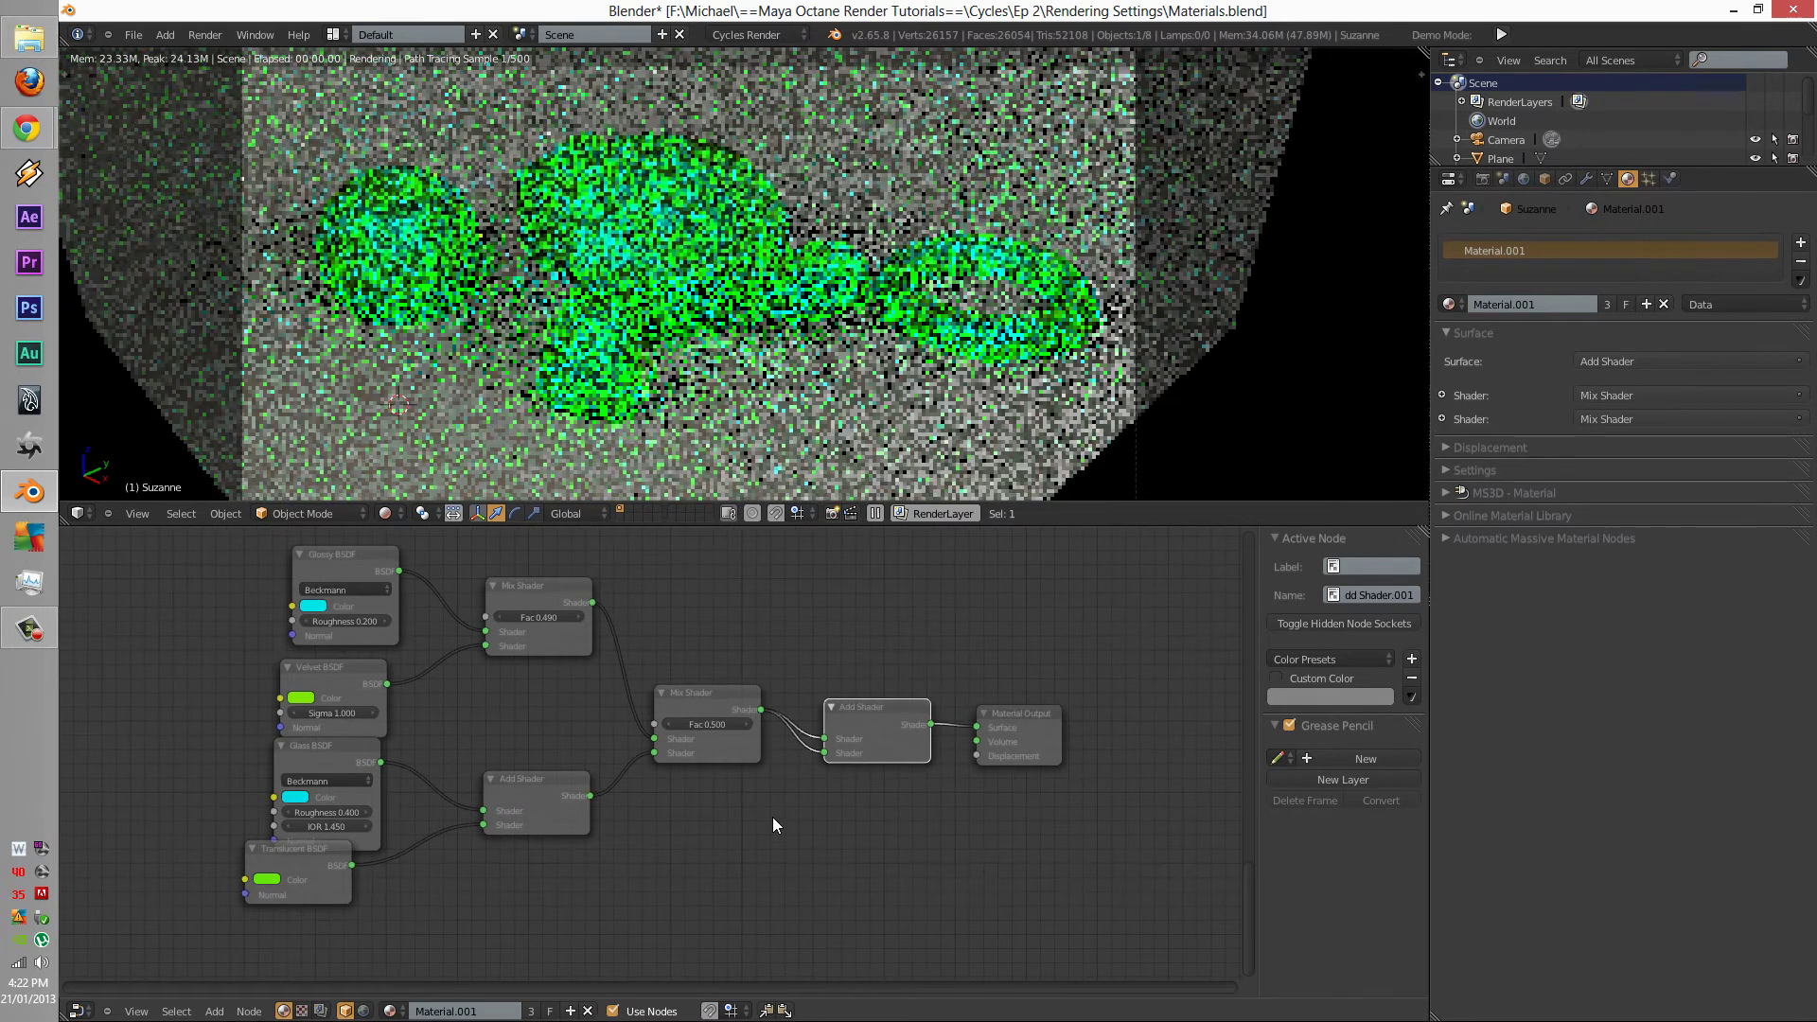
- Set the Glossy BSDF's color to pinkish red and the Translucent BSDF's color to blue
{"action": "middle_click_drag", "start_coordinate": [772, 816], "coordinate": [465, 655]}
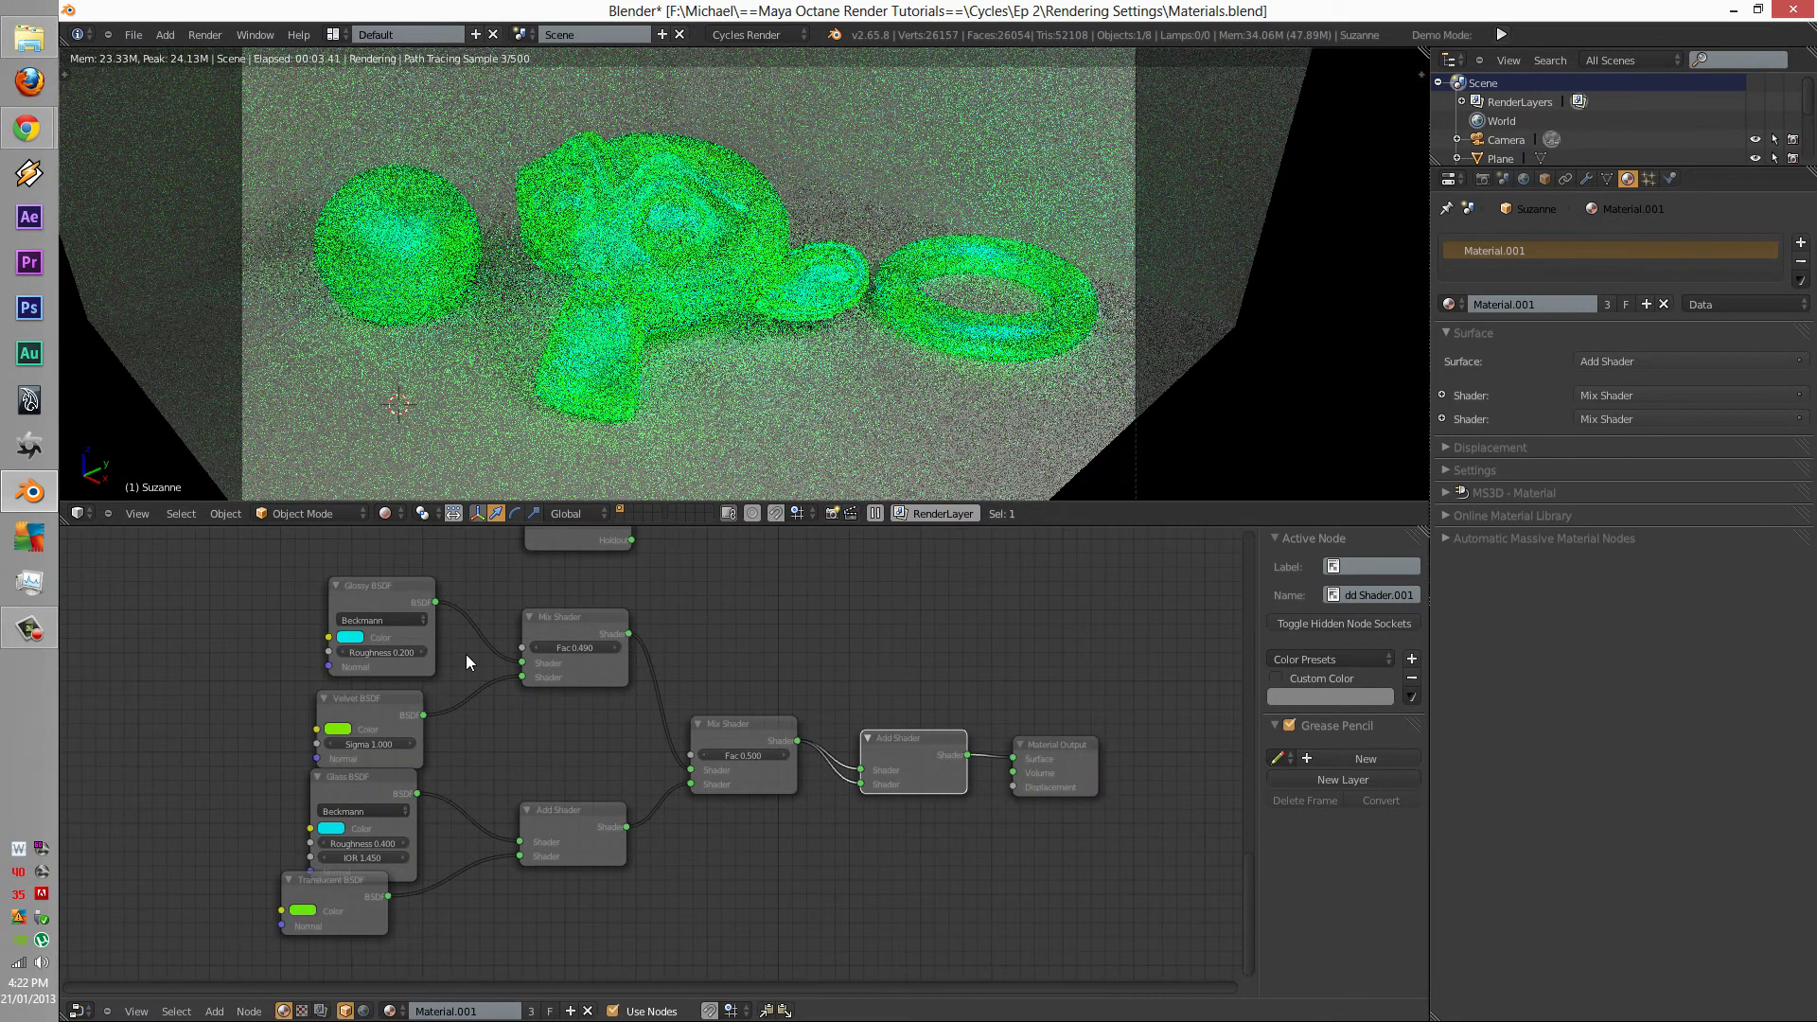
{"action": "left_click", "coordinate": [350, 636]}
{"action": "left_click_drag", "start_coordinate": [363, 463], "coordinate": [401, 535]}
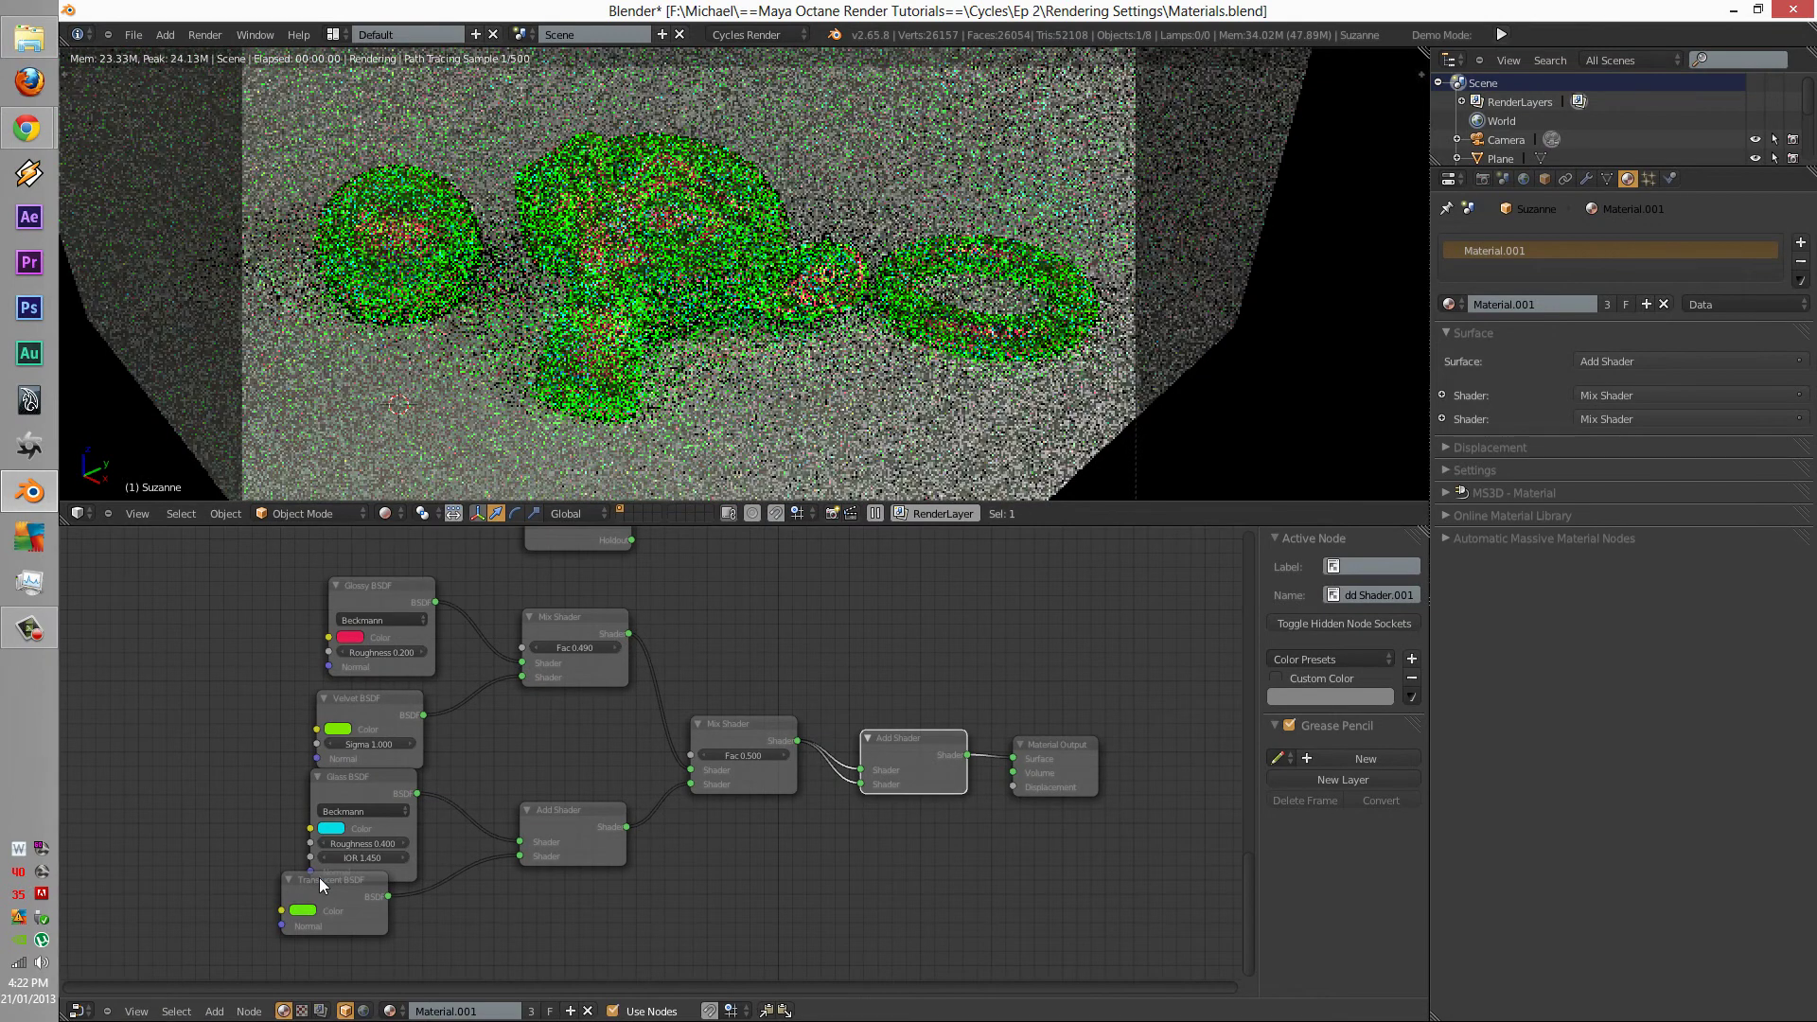
{"action": "left_click", "coordinate": [303, 910]}
{"action": "left_click", "coordinate": [396, 734]}
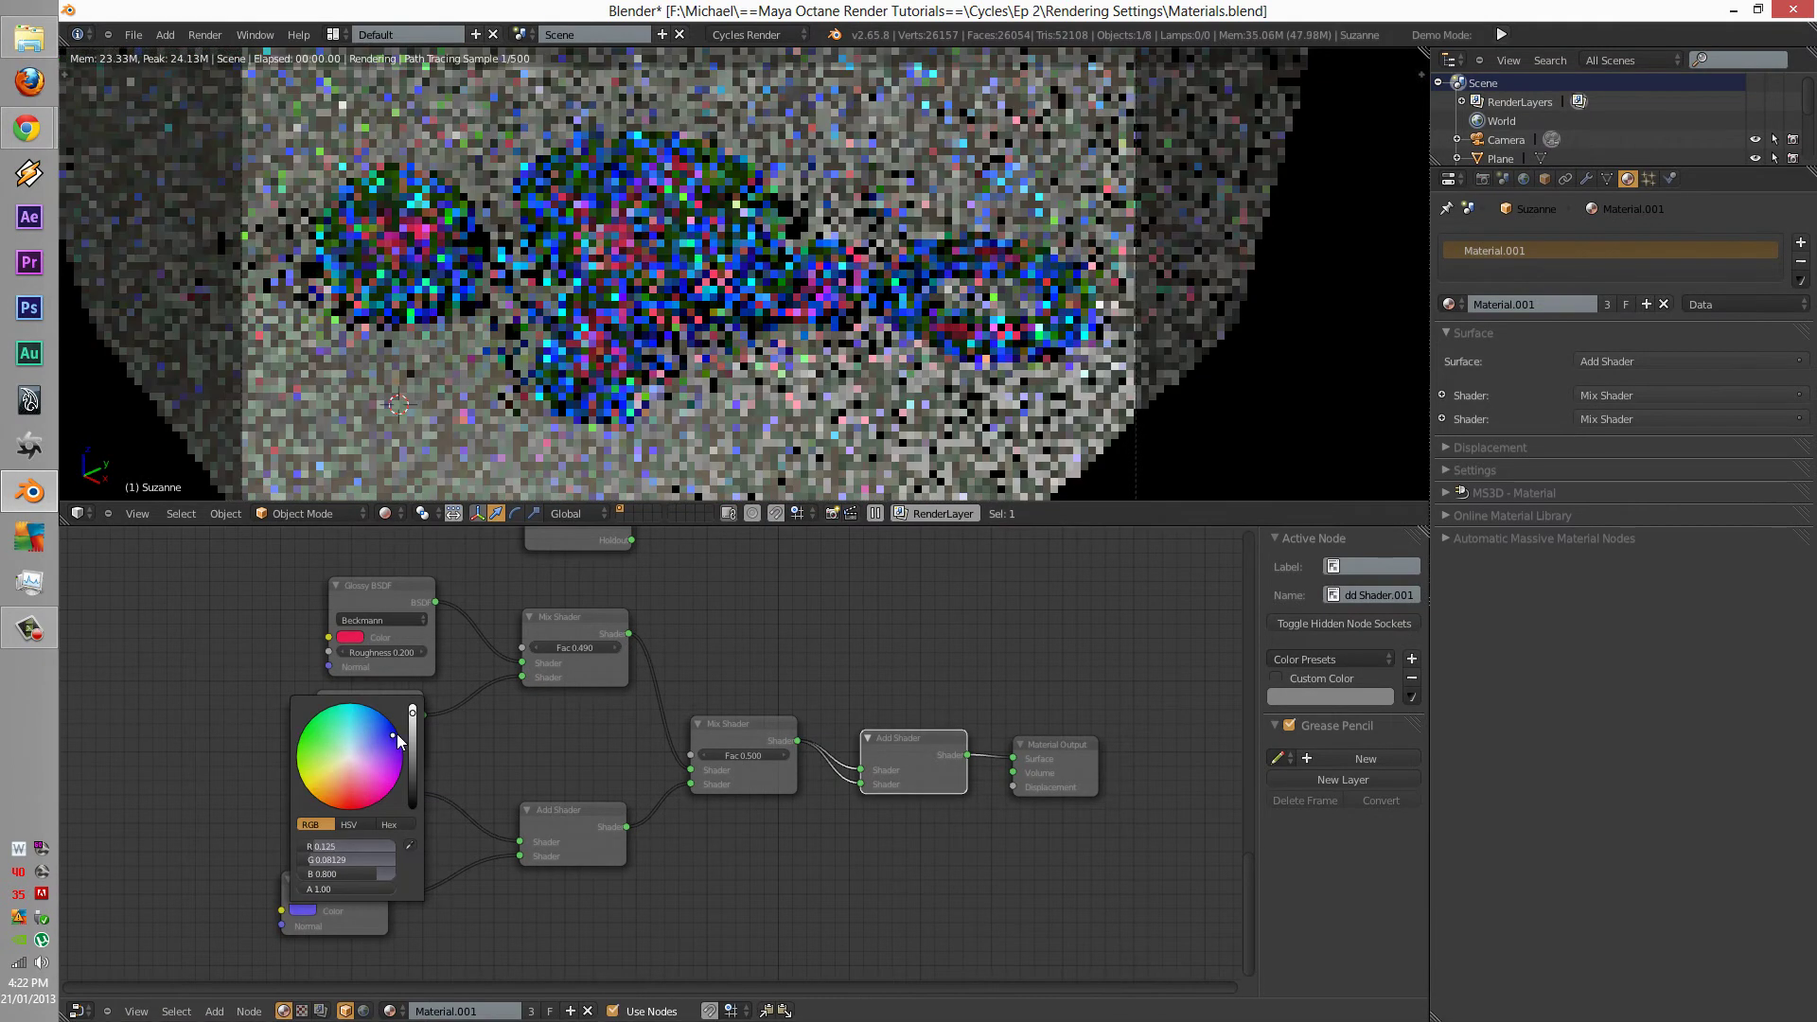